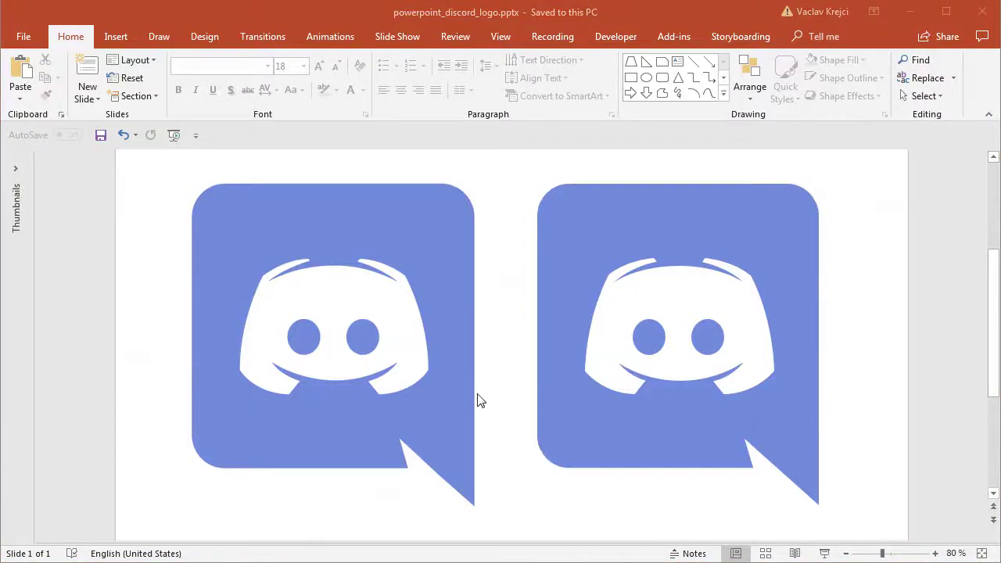
Look over the finished logo parts, then select the Discord picture in Presentation2
{"action": "left_click", "coordinate": [453, 369]}
{"action": "left_click", "coordinate": [508, 370]}
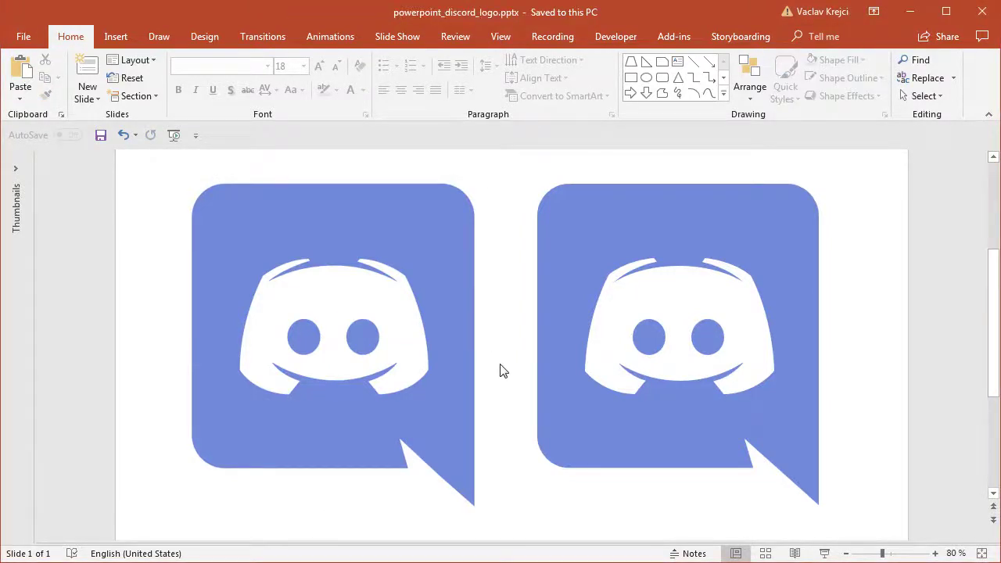
{"action": "left_click", "coordinate": [459, 338]}
{"action": "left_click", "coordinate": [607, 316]}
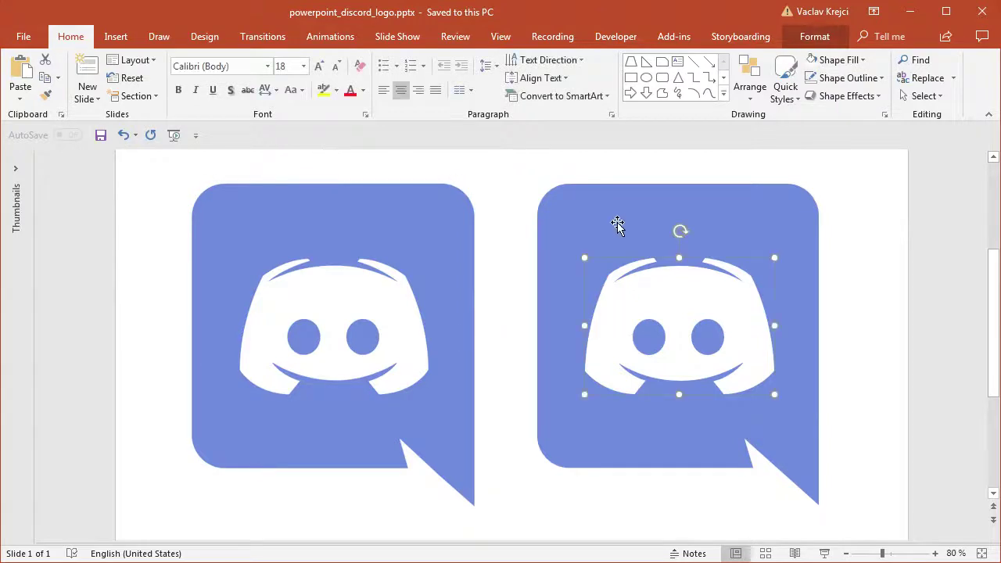
{"action": "left_click", "coordinate": [617, 222]}
{"action": "left_click", "coordinate": [657, 295]}
{"action": "left_click", "coordinate": [644, 323]}
{"action": "key", "text": "Escape"}
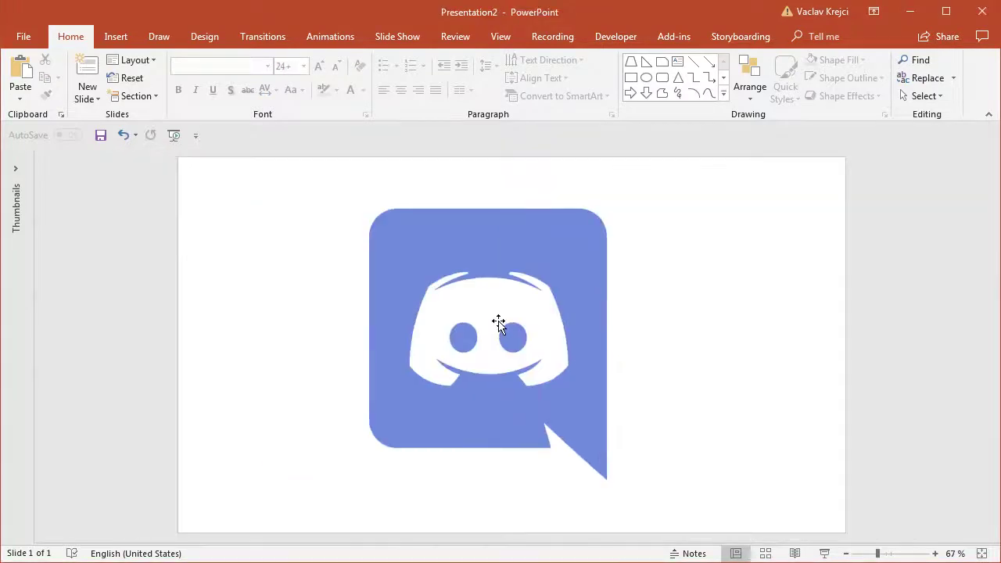
{"action": "left_click", "coordinate": [498, 323]}
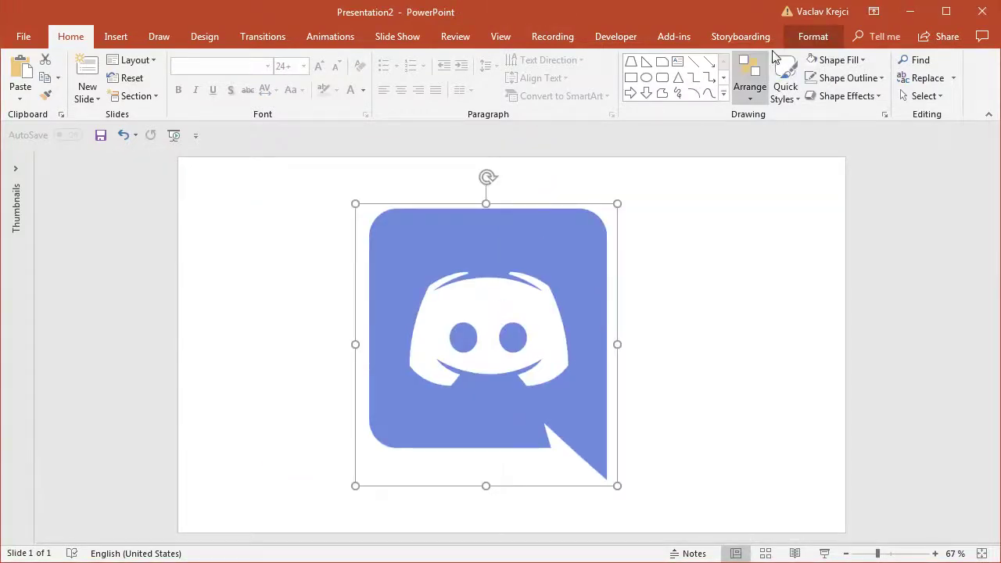
Recolor the Discord picture to Light Gray, Background color 2 Light, and zoom to 91%
{"action": "left_click", "coordinate": [809, 37]}
{"action": "left_click", "coordinate": [102, 78]}
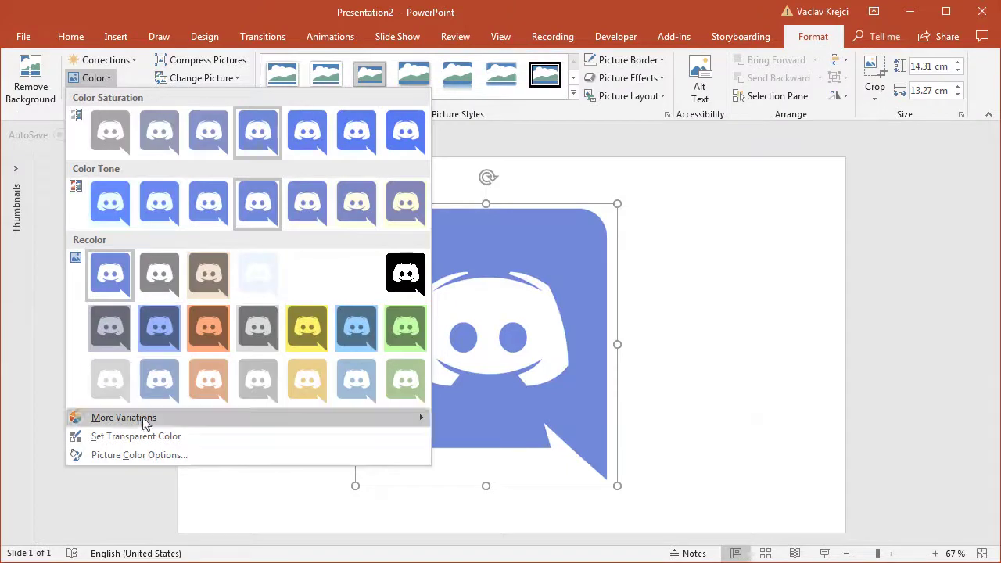
{"action": "left_click", "coordinate": [108, 387]}
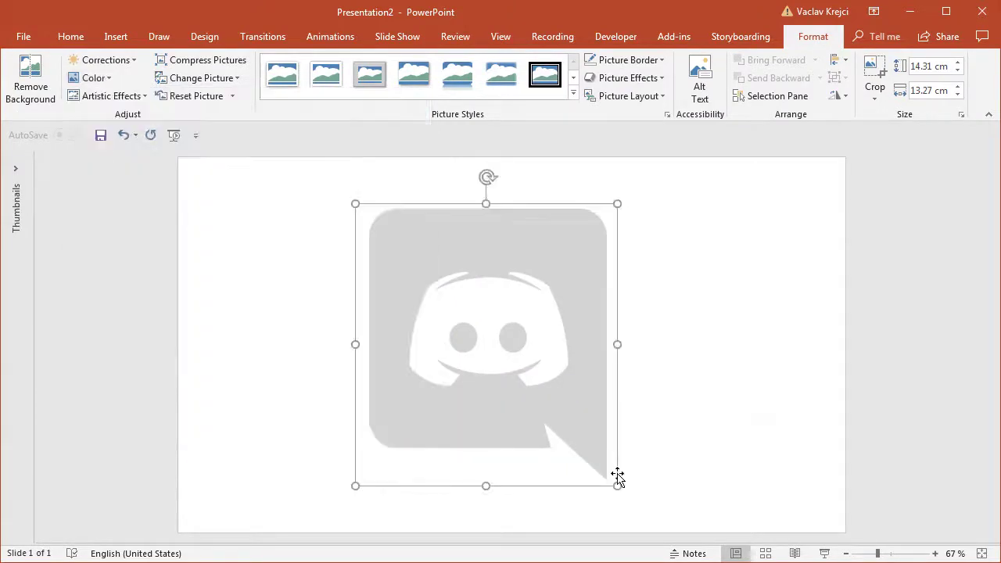
{"action": "left_click", "coordinate": [889, 556]}
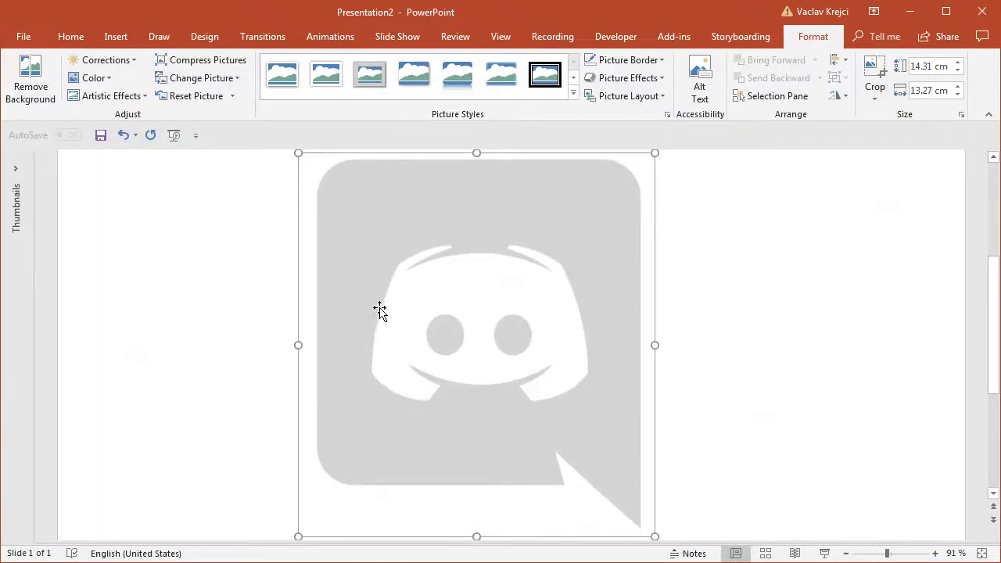
Draw a tall oval over the gray Discord picture
{"action": "left_click", "coordinate": [118, 38]}
{"action": "left_click", "coordinate": [232, 86]}
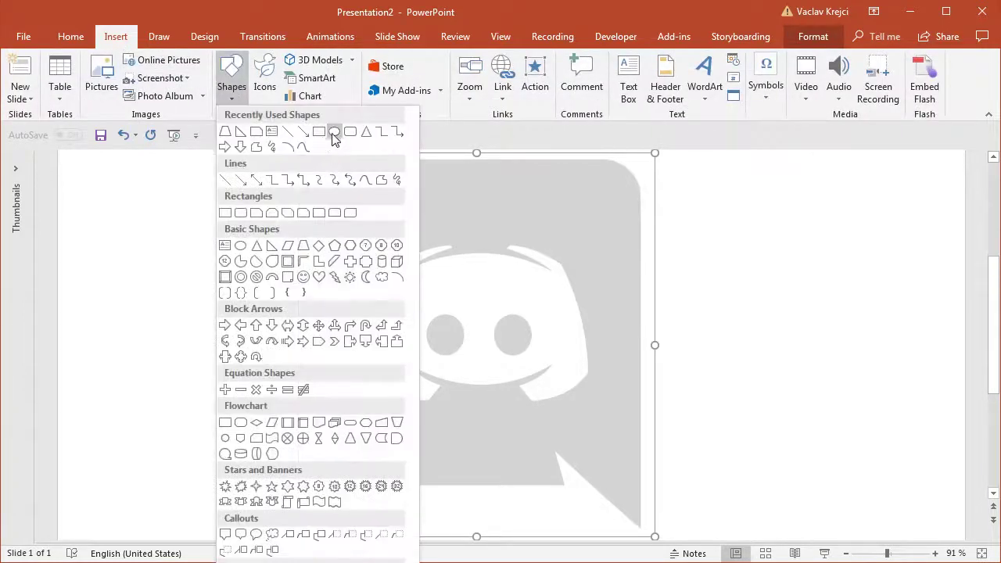
{"action": "left_click", "coordinate": [334, 131]}
{"action": "left_click_drag", "start_coordinate": [391, 174], "coordinate": [718, 562]}
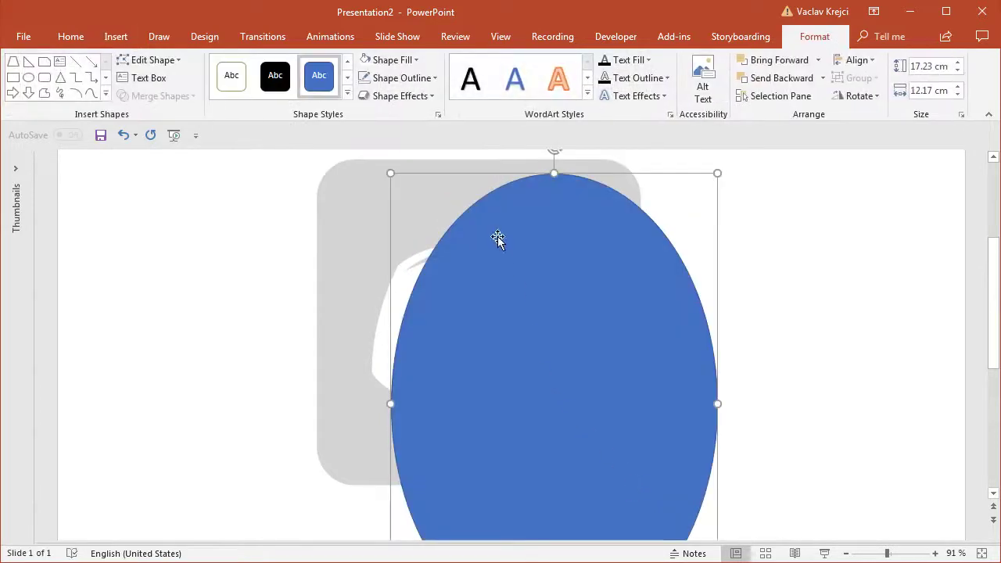
Give the oval a partly transparent fill and shift it up slightly
{"action": "left_click", "coordinate": [399, 61]}
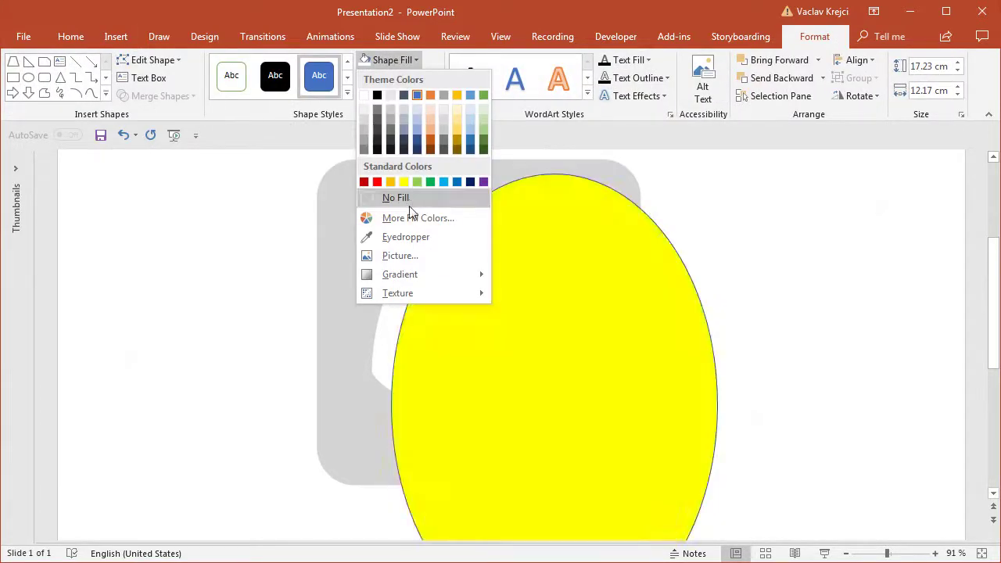
{"action": "left_click", "coordinate": [414, 220]}
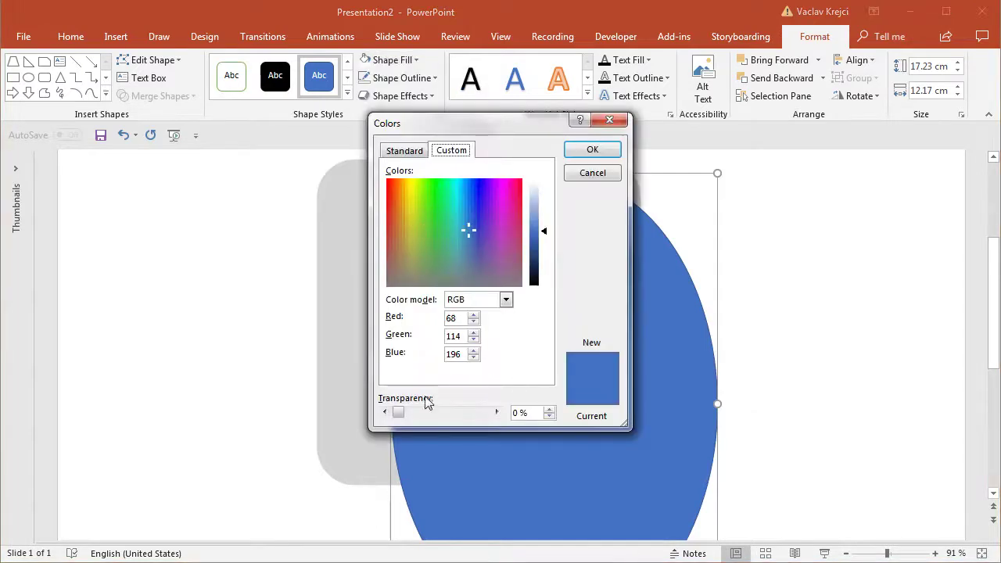
{"action": "left_click_drag", "start_coordinate": [397, 415], "coordinate": [473, 420]}
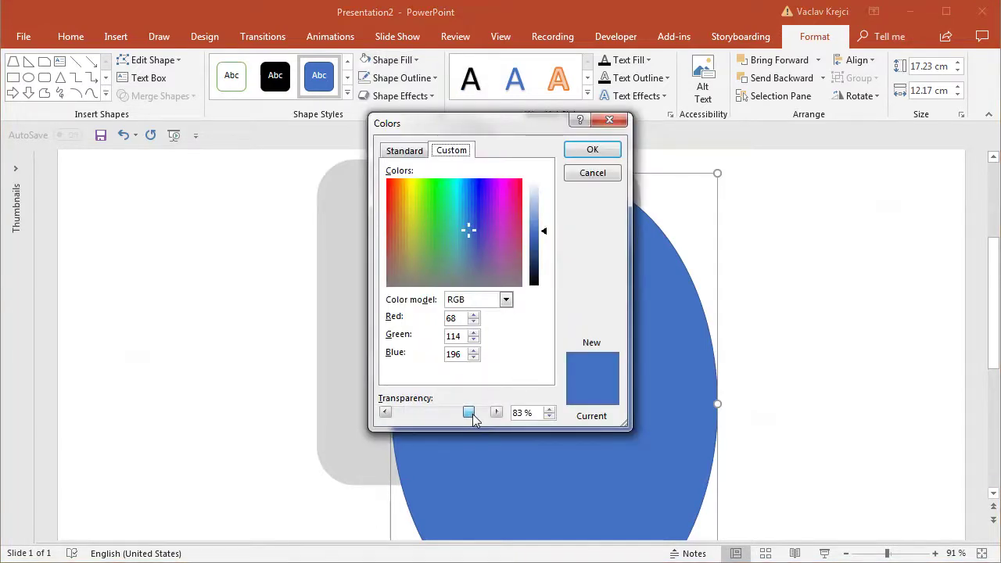
{"action": "left_click", "coordinate": [590, 150]}
{"action": "left_click_drag", "start_coordinate": [516, 326], "coordinate": [512, 306]}
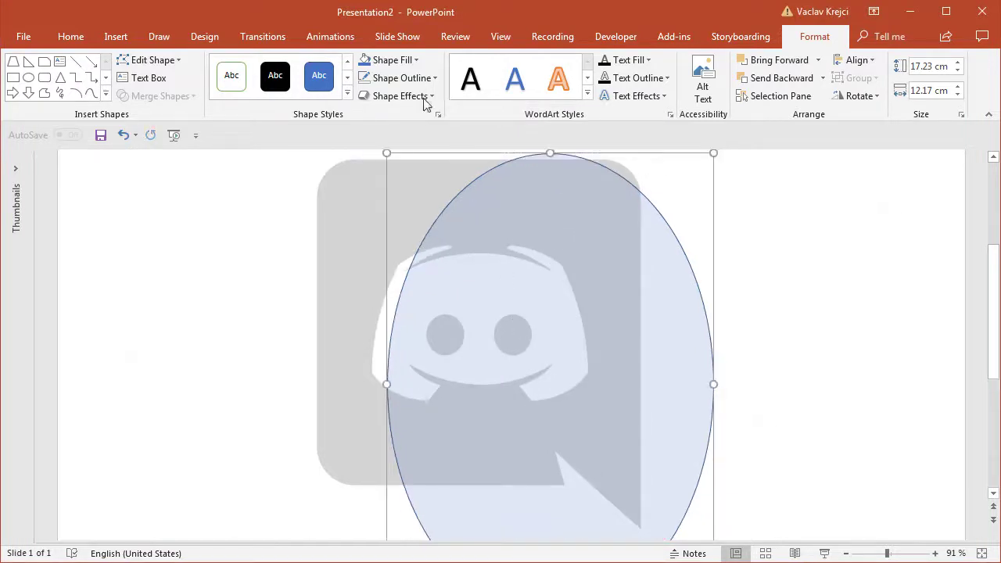
Remove the oval's fill, reapply the blue fill, then make it fully transparent
{"action": "left_click", "coordinate": [391, 60]}
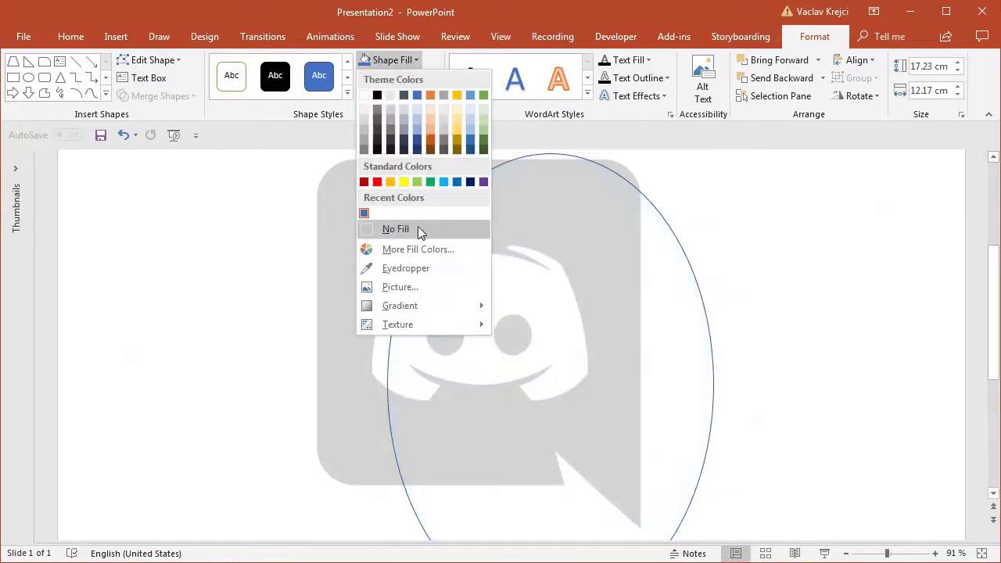
{"action": "left_click", "coordinate": [420, 229]}
{"action": "left_click", "coordinate": [368, 275]}
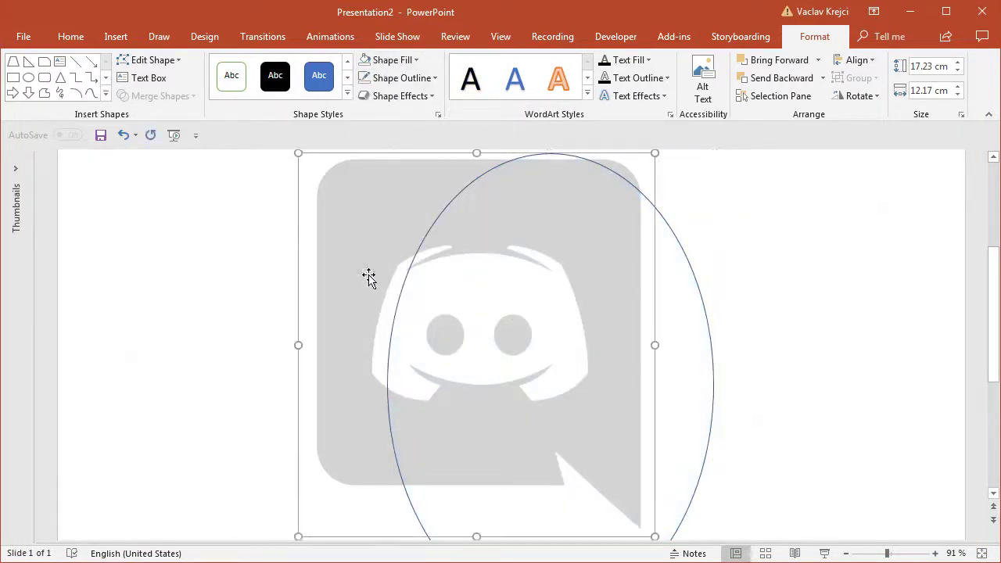
{"action": "left_click", "coordinate": [439, 214]}
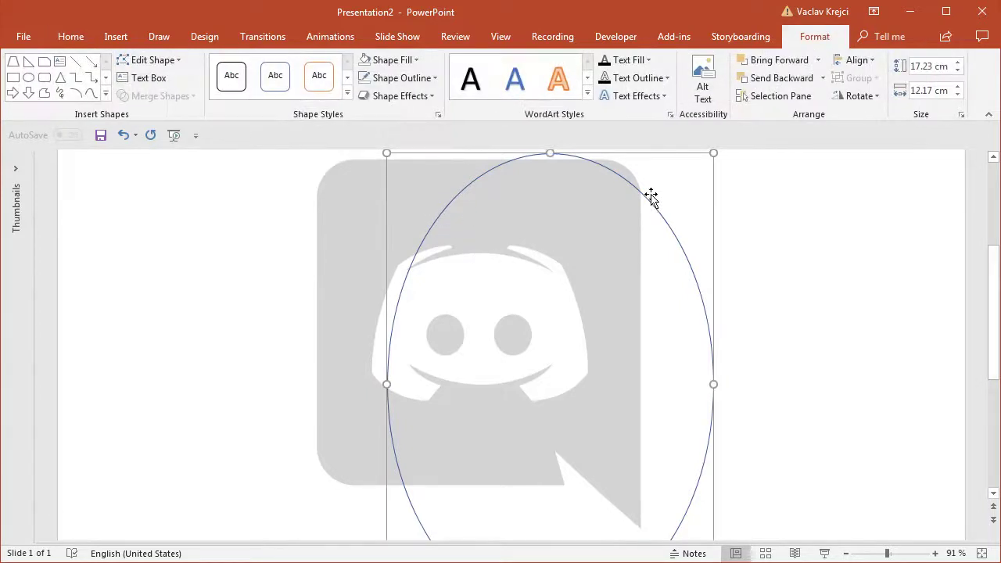
{"action": "left_click", "coordinate": [391, 60]}
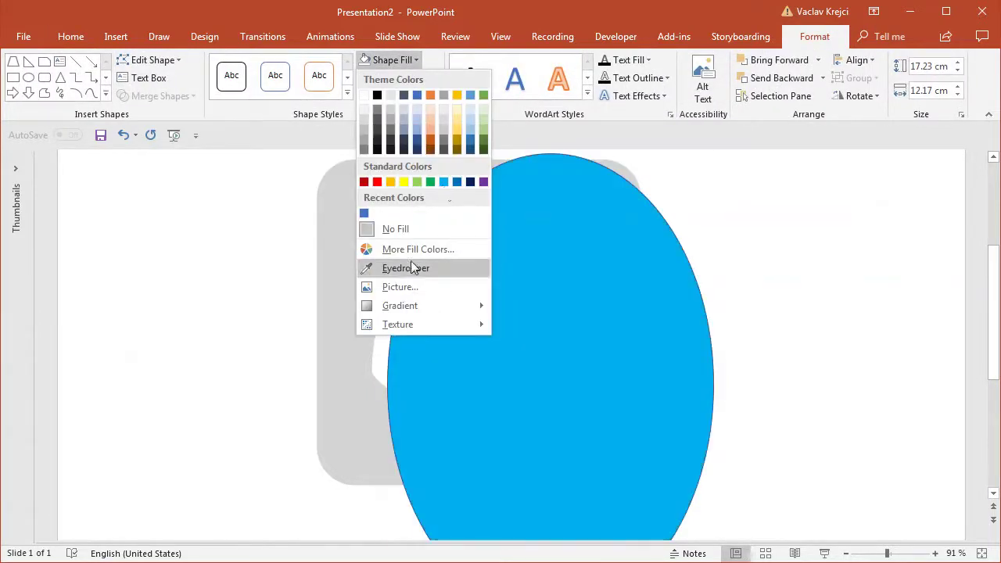
{"action": "left_click", "coordinate": [364, 212]}
{"action": "left_click", "coordinate": [399, 62]}
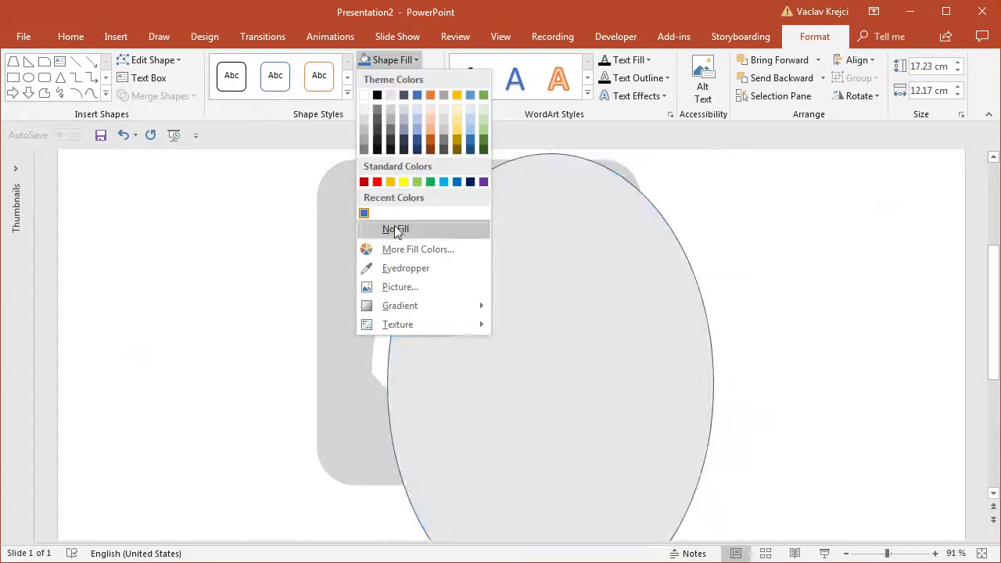
{"action": "left_click", "coordinate": [414, 248]}
{"action": "left_click_drag", "start_coordinate": [399, 414], "coordinate": [493, 420]}
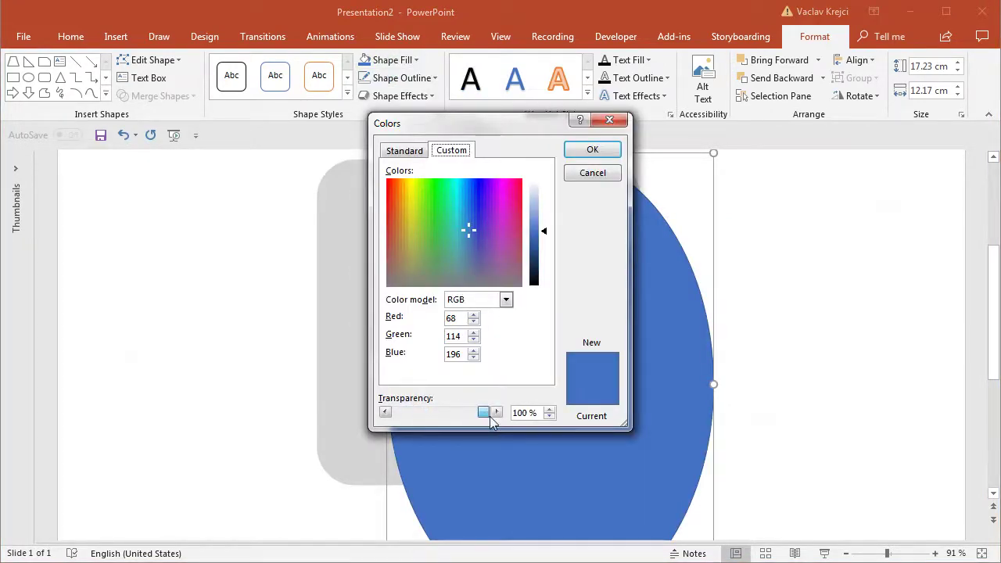
{"action": "left_click", "coordinate": [589, 153]}
Set the oval's fill to 83% transparency and adjust its position and height
{"action": "left_click_drag", "start_coordinate": [480, 270], "coordinate": [537, 273]}
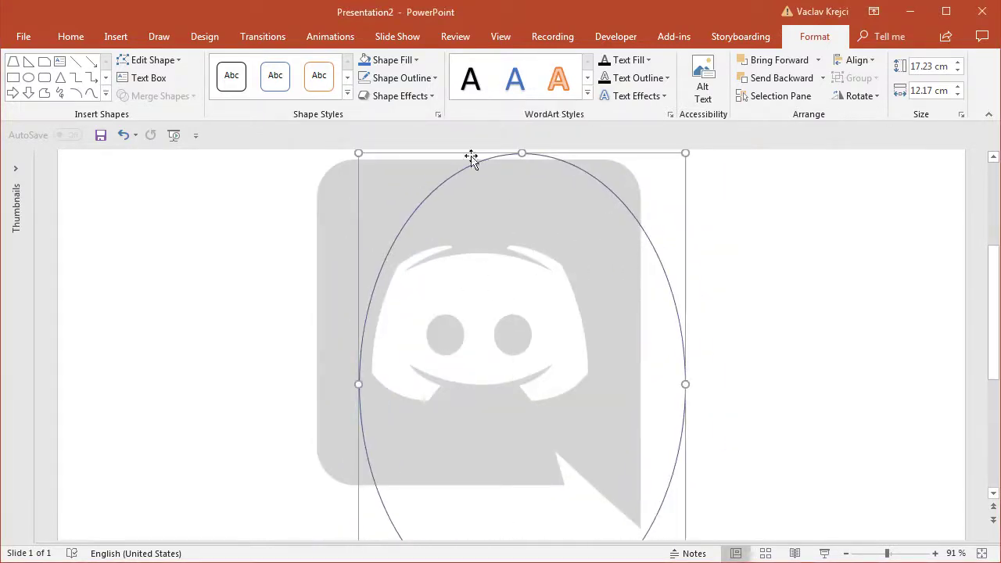
{"action": "left_click", "coordinate": [393, 60]}
{"action": "left_click", "coordinate": [425, 258]}
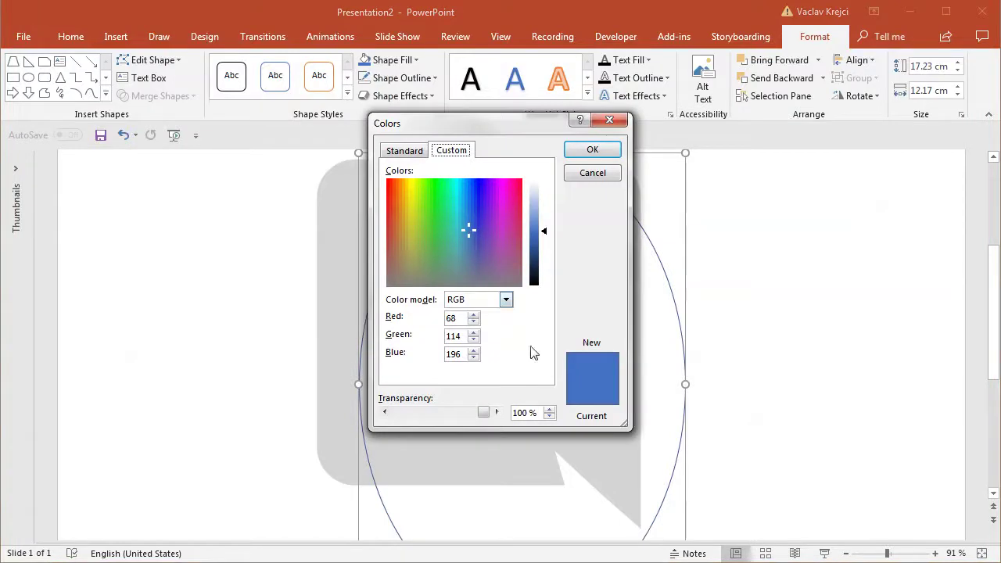
{"action": "left_click_drag", "start_coordinate": [488, 413], "coordinate": [470, 419]}
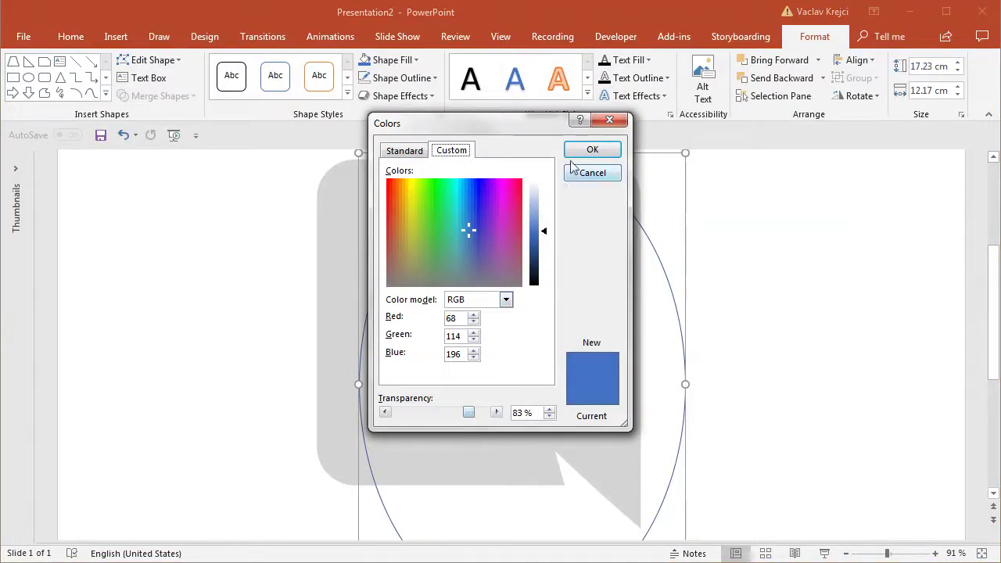
{"action": "left_click", "coordinate": [592, 150]}
{"action": "left_click_drag", "start_coordinate": [490, 311], "coordinate": [496, 321]}
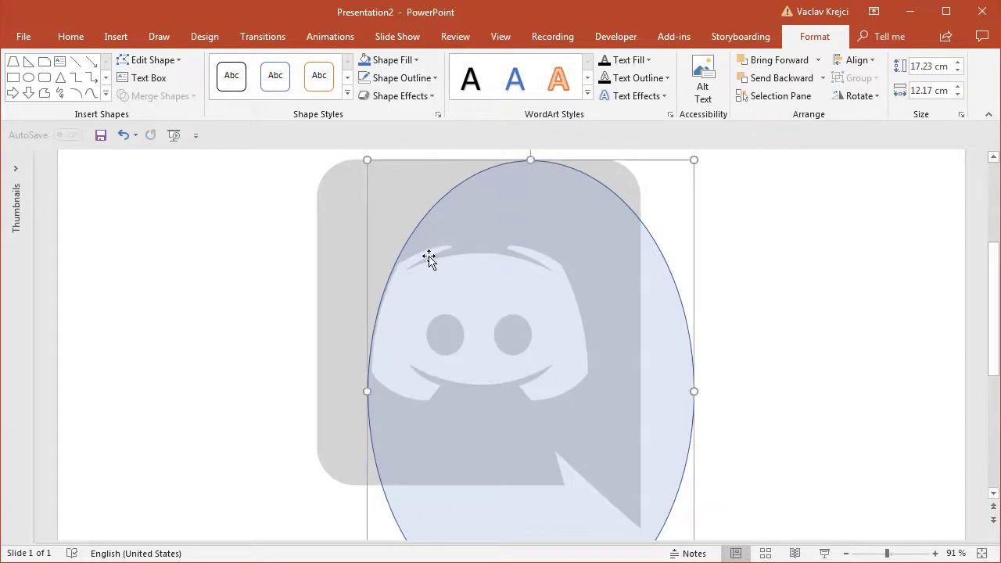
{"action": "left_click_drag", "start_coordinate": [528, 175], "coordinate": [537, 219]}
Shift the second oval left so its overlap with the first traces the head top
{"action": "left_click", "coordinate": [897, 555]}
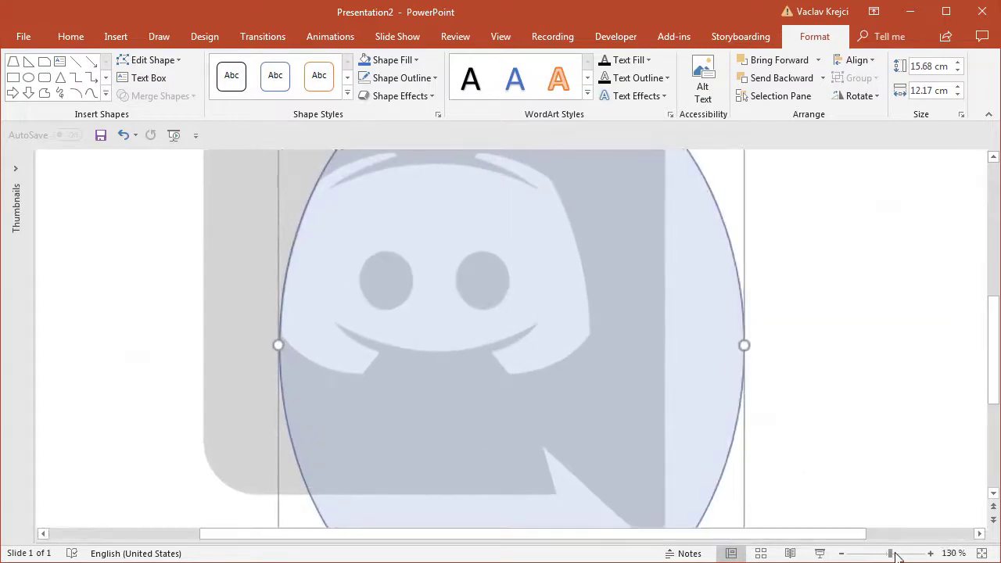
{"action": "scroll", "coordinate": [418, 543], "scroll_direction": "left", "scroll_amount": 3}
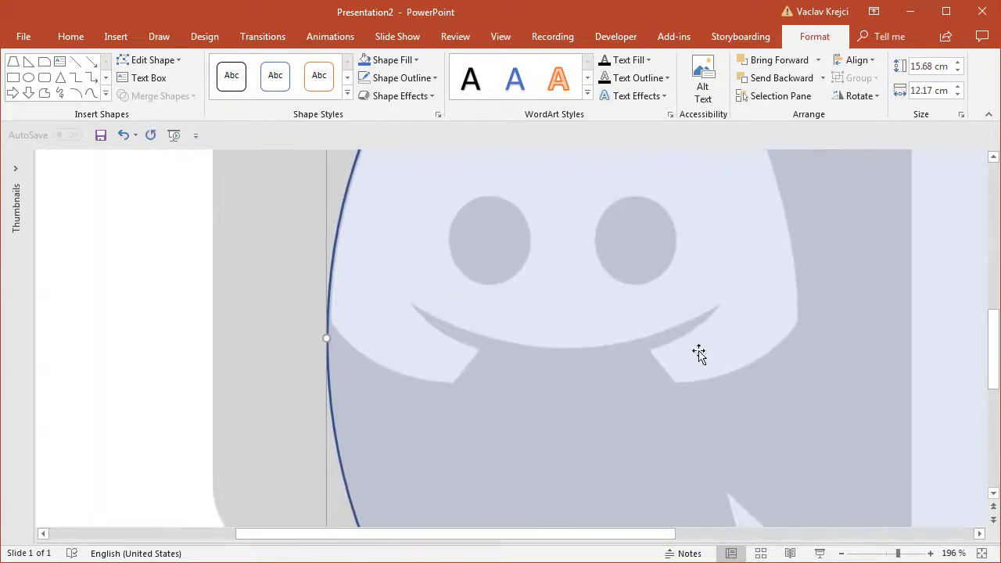
{"action": "scroll", "coordinate": [992, 312], "scroll_direction": "up", "scroll_amount": 3}
{"action": "key", "text": "ctrl+Left"}
{"action": "key", "text": "ctrl+Left"}
{"action": "key", "text": "ctrl+Left"}
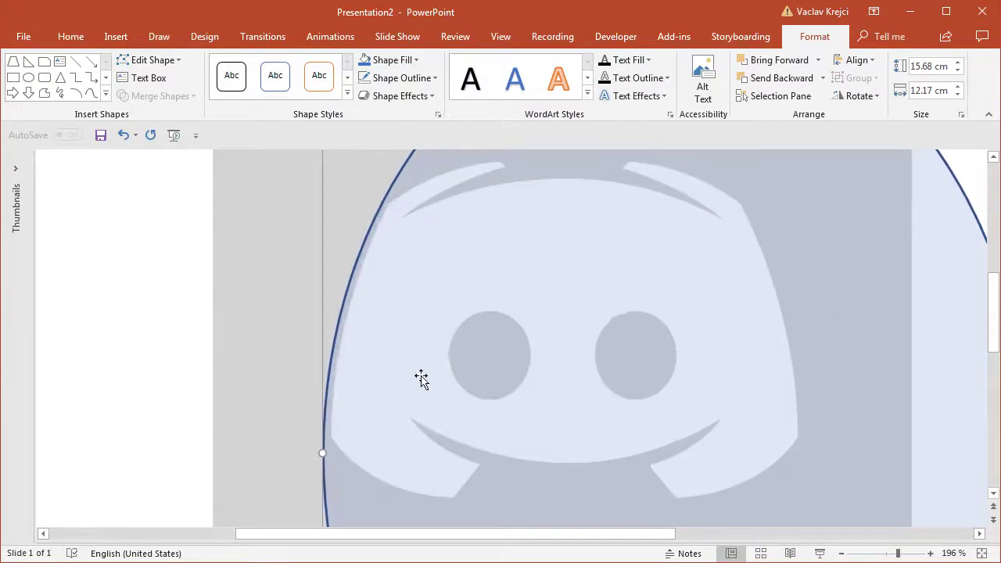
{"action": "left_click_drag", "start_coordinate": [417, 340], "coordinate": [424, 339]}
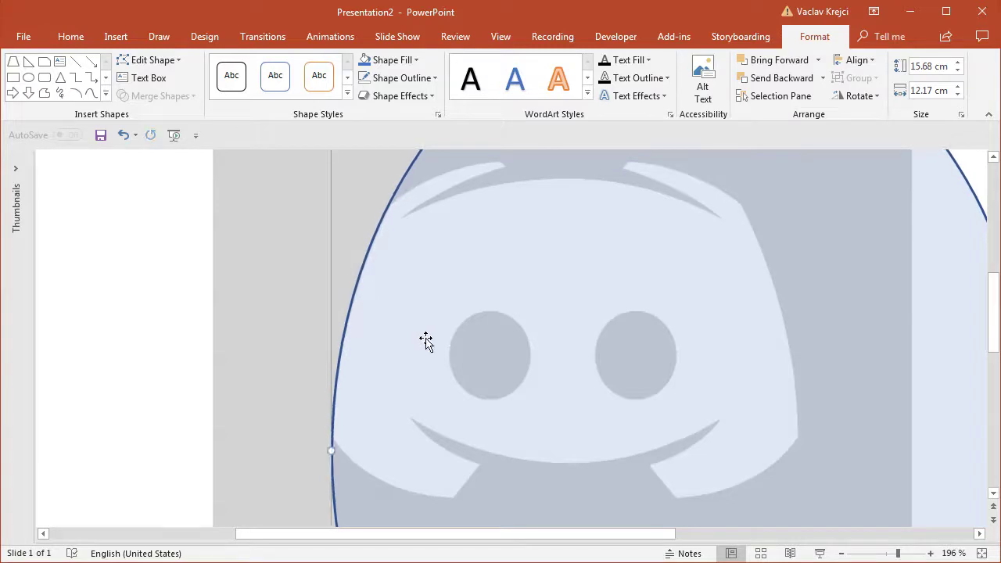
{"action": "left_click_drag", "start_coordinate": [894, 555], "coordinate": [884, 556]}
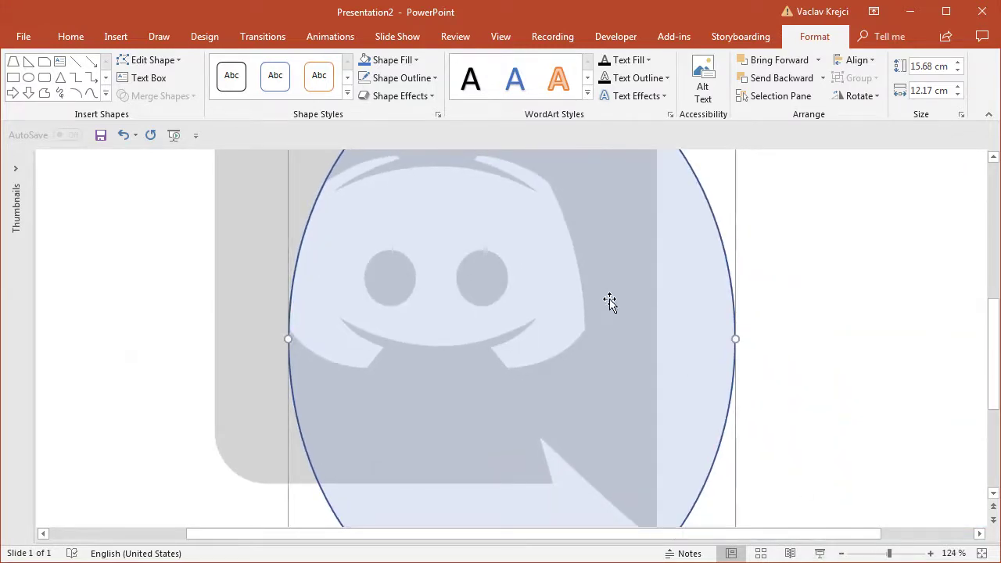
{"action": "left_click_drag", "start_coordinate": [633, 298], "coordinate": [483, 304]}
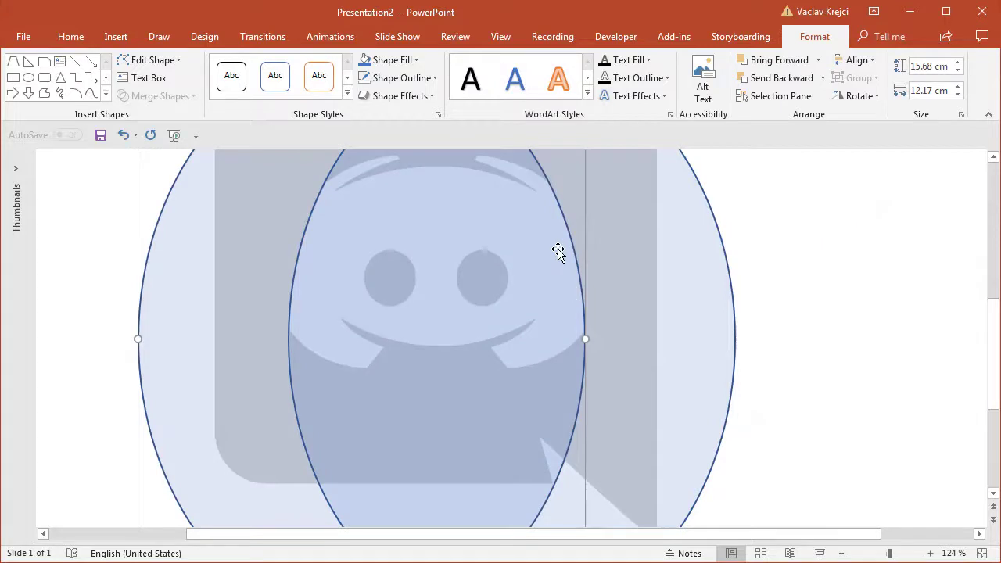
{"action": "scroll", "coordinate": [992, 317], "scroll_direction": "up", "scroll_amount": 3}
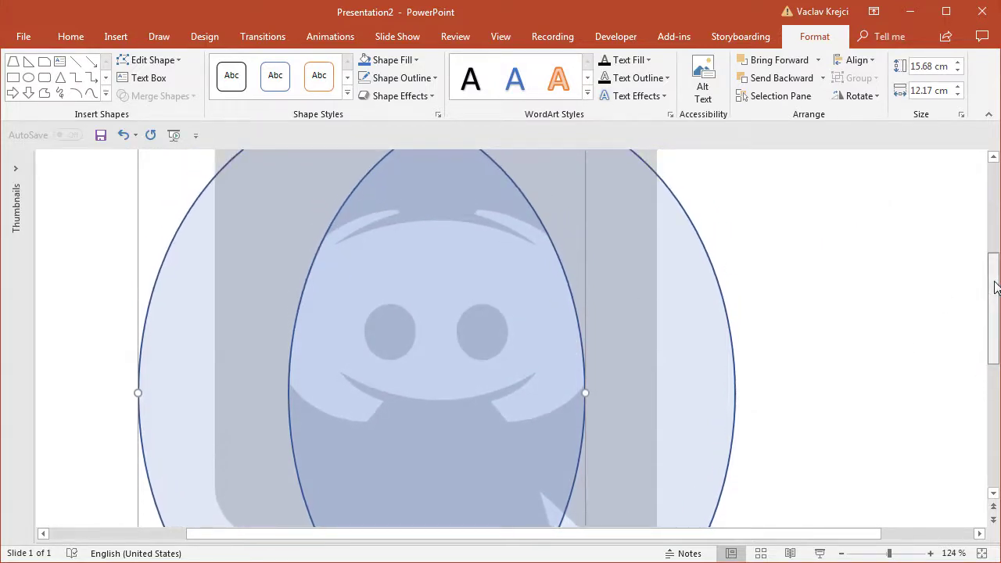
{"action": "scroll", "coordinate": [896, 275], "scroll_direction": "up", "scroll_amount": 1}
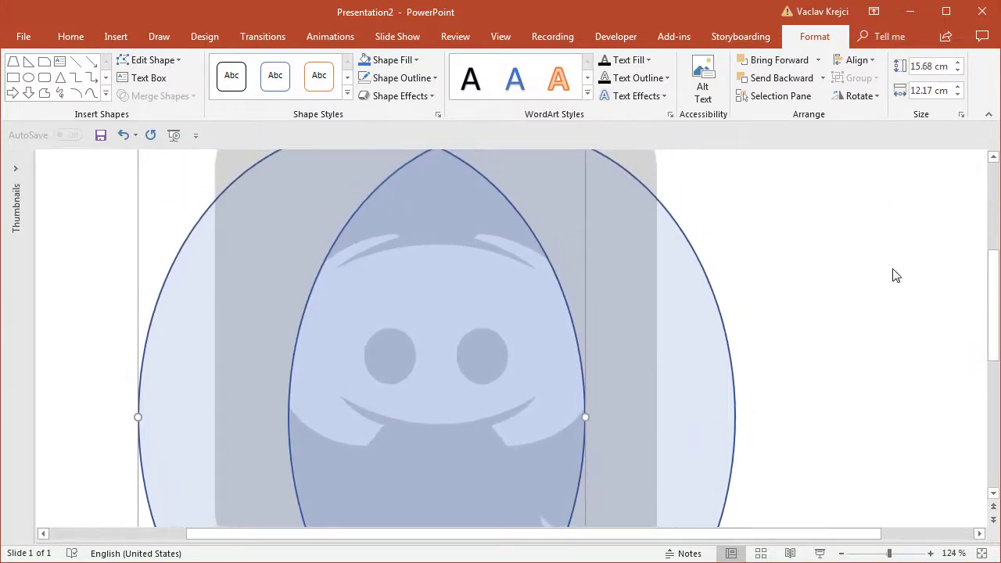
{"action": "left_click", "coordinate": [678, 269]}
Intersect the two ellipses into a single lens-shaped freeform
{"action": "left_click", "coordinate": [176, 274], "text": "shift"}
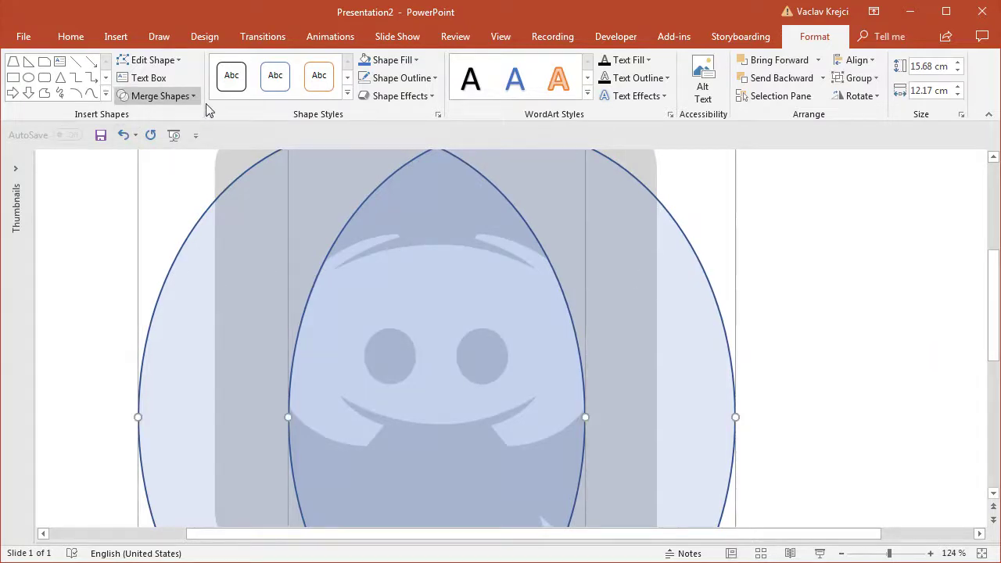
{"action": "left_click", "coordinate": [156, 95]}
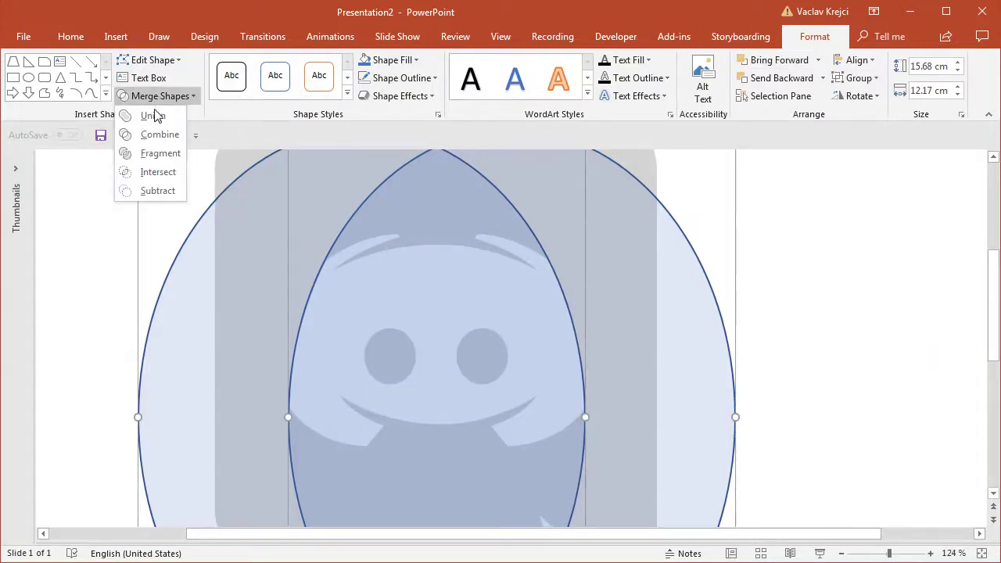
{"action": "left_click", "coordinate": [156, 174]}
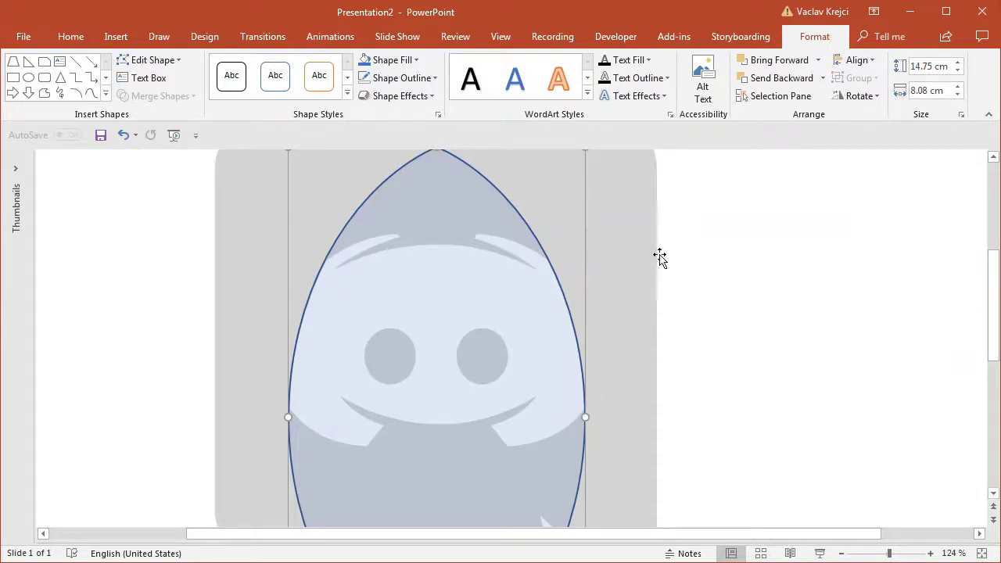
Hide Freeform: Shape 6 in the Selection Pane and zoom to 184%
{"action": "left_click", "coordinate": [781, 100]}
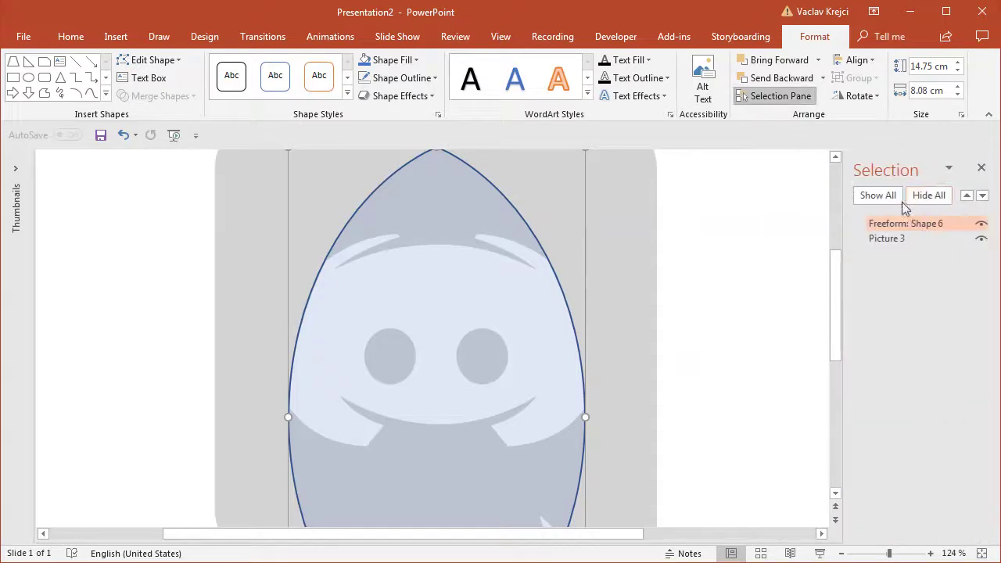
{"action": "left_click", "coordinate": [982, 225]}
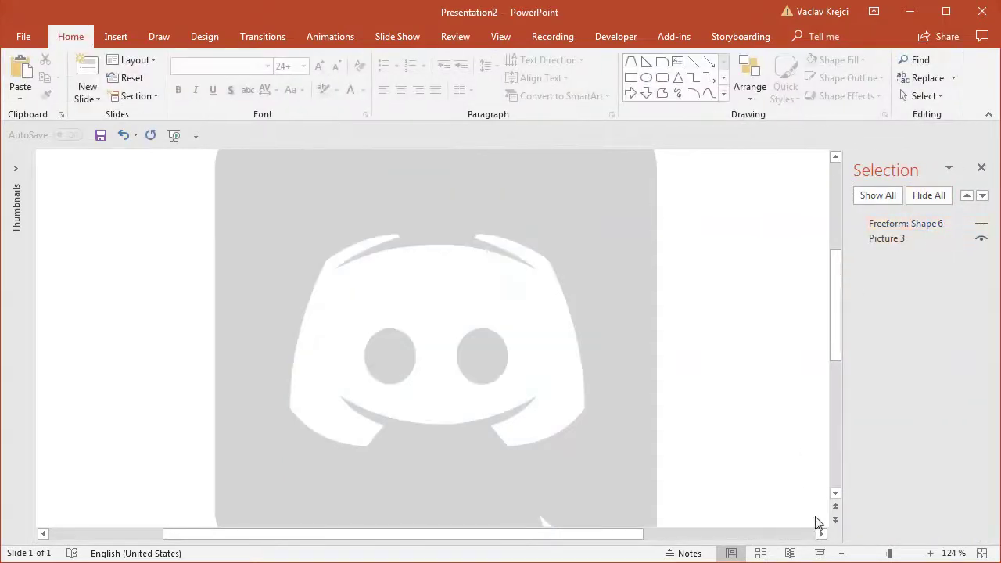
{"action": "left_click", "coordinate": [897, 554]}
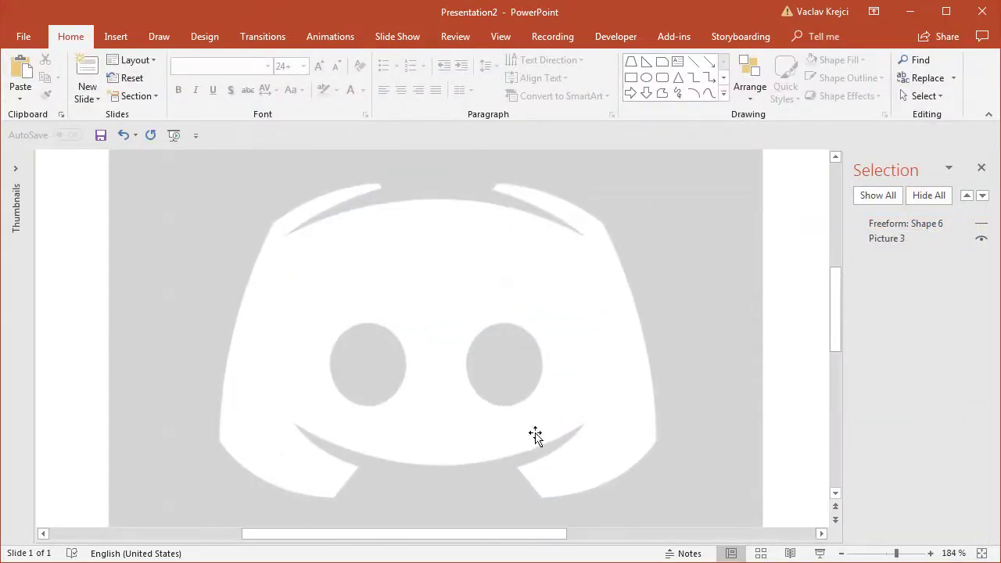
{"action": "left_click_drag", "start_coordinate": [835, 328], "coordinate": [838, 345]}
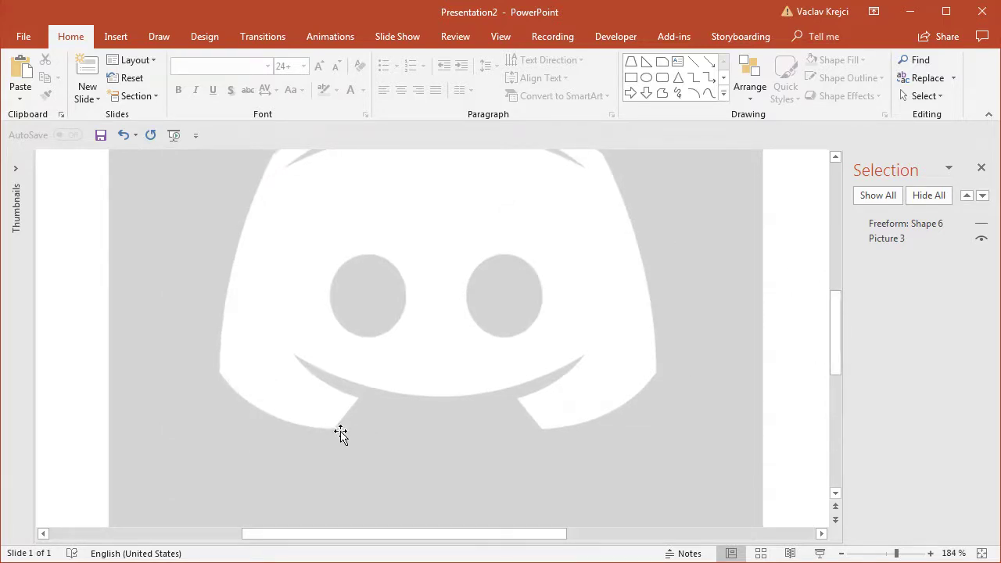
Draw an oval over the logo's left eye with an 82% transparent fill
{"action": "left_click", "coordinate": [116, 36]}
{"action": "left_click", "coordinate": [231, 79]}
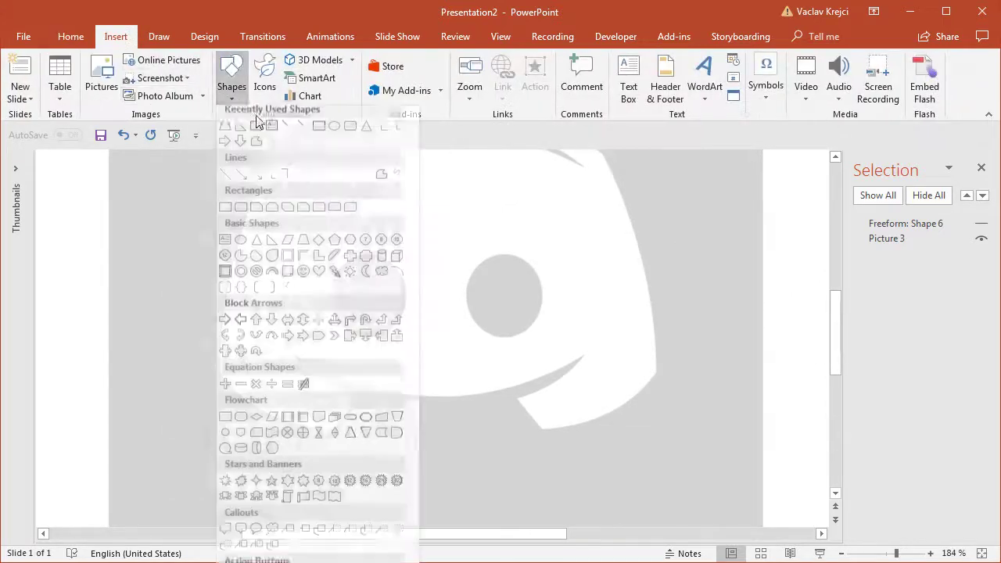
{"action": "key", "text": "Escape"}
{"action": "left_click_drag", "start_coordinate": [214, 228], "coordinate": [406, 393]}
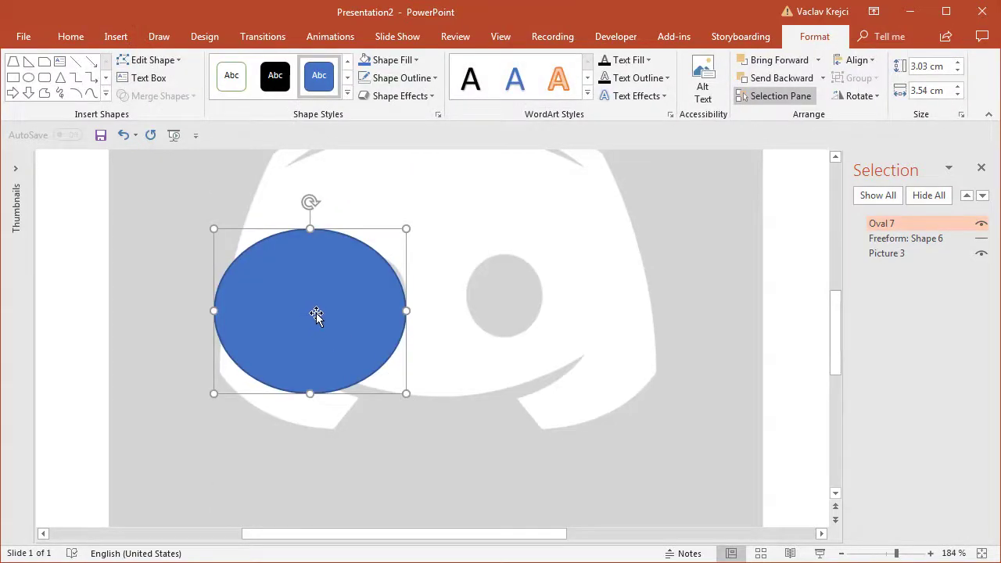
{"action": "left_click", "coordinate": [395, 60]}
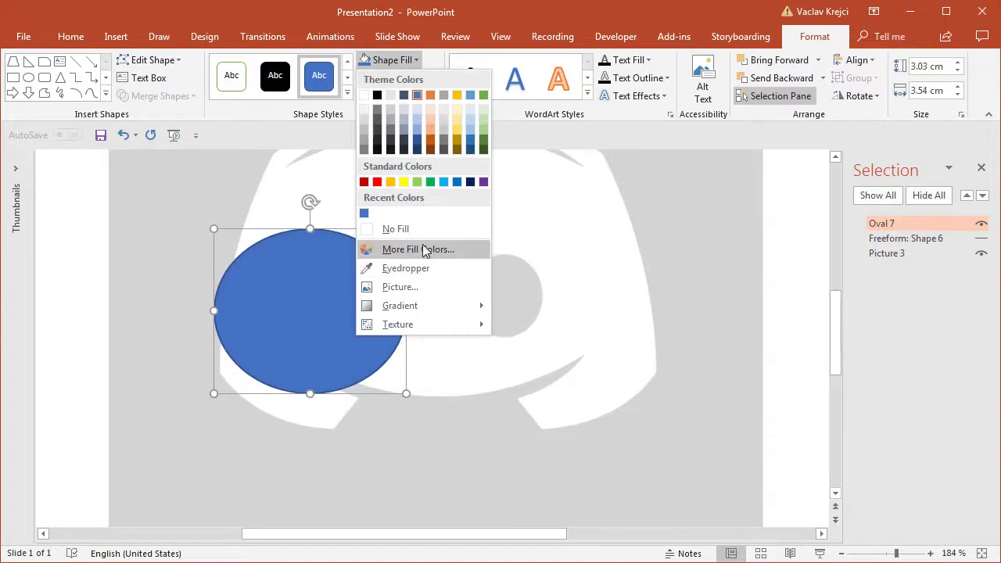
{"action": "left_click", "coordinate": [422, 250]}
{"action": "left_click_drag", "start_coordinate": [391, 412], "coordinate": [474, 417]}
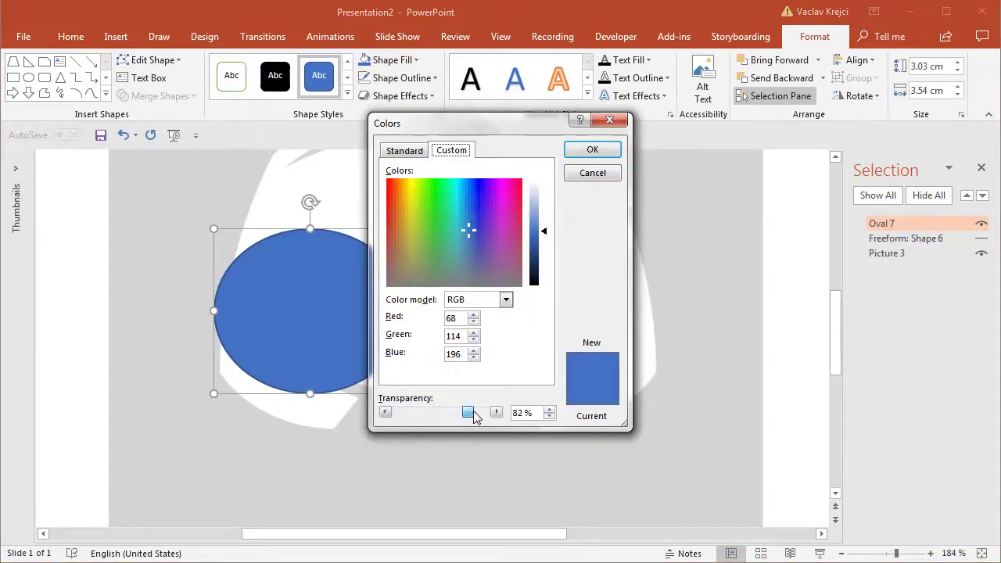
{"action": "left_click", "coordinate": [592, 149]}
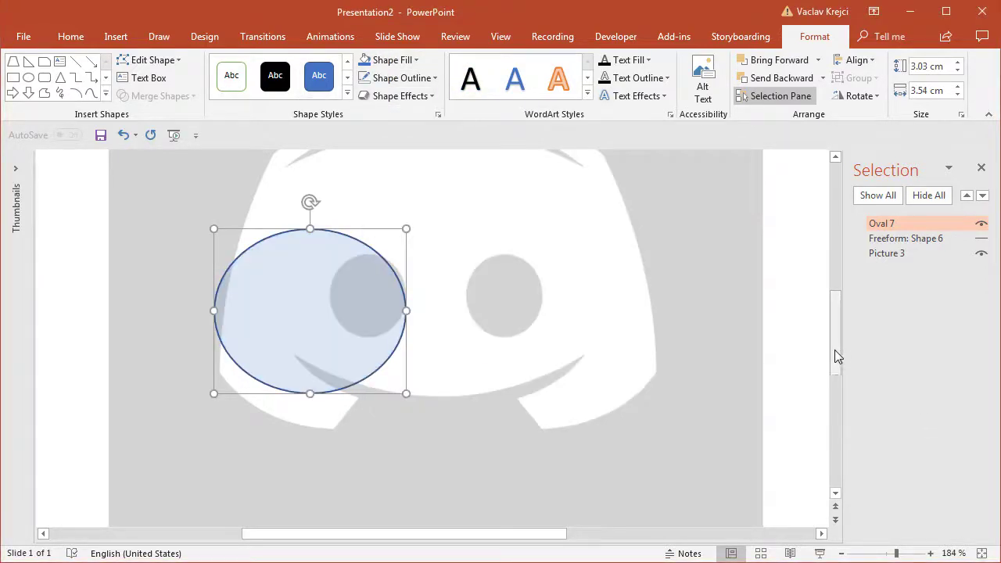
Set this oval's style as the default shape
{"action": "scroll", "coordinate": [834, 346], "scroll_direction": "down", "scroll_amount": 1}
{"action": "right_click", "coordinate": [308, 225]}
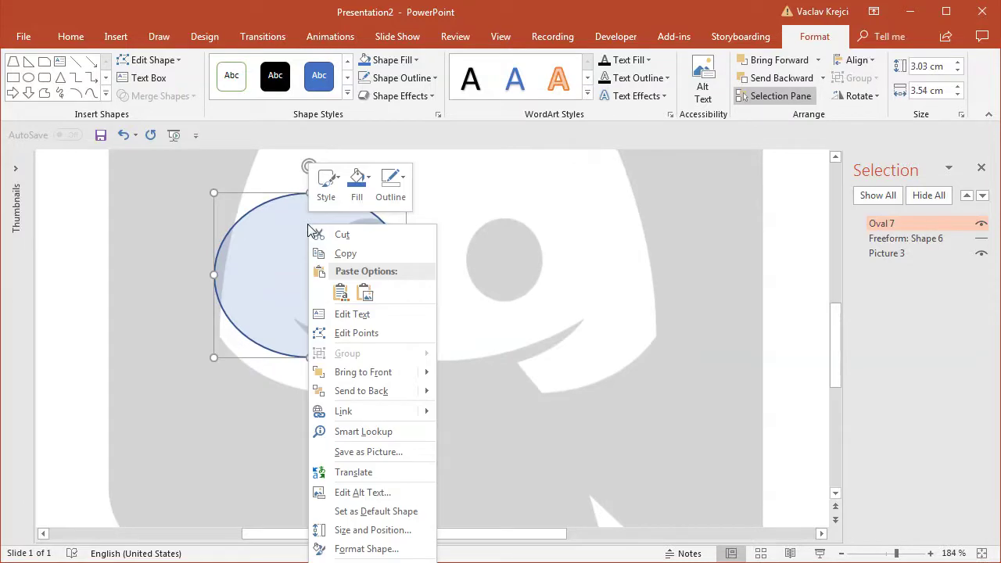
{"action": "left_click", "coordinate": [386, 511]}
Resize the oval to 3.68 × 4.81 cm over the left curve and copy it rightward
{"action": "left_click", "coordinate": [338, 303]}
{"action": "left_click_drag", "start_coordinate": [334, 312], "coordinate": [320, 284]}
{"action": "left_click_drag", "start_coordinate": [395, 340], "coordinate": [415, 367]}
{"action": "left_click_drag", "start_coordinate": [337, 285], "coordinate": [352, 311]}
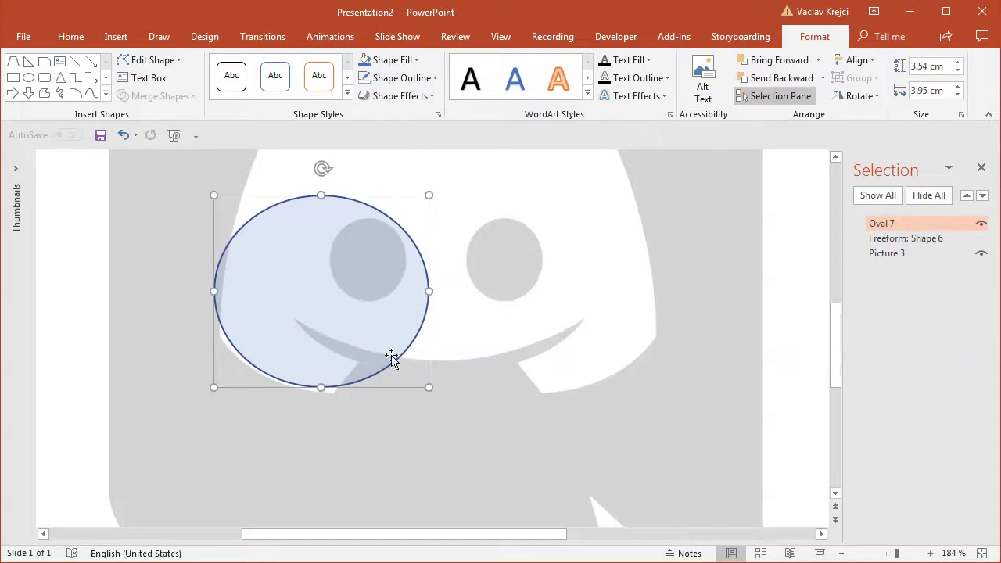
{"action": "left_click_drag", "start_coordinate": [423, 387], "coordinate": [463, 391]}
{"action": "left_click_drag", "start_coordinate": [323, 326], "coordinate": [313, 319]}
{"action": "left_click_drag", "start_coordinate": [462, 392], "coordinate": [475, 397]}
{"action": "left_click_drag", "start_coordinate": [324, 335], "coordinate": [512, 331]}
{"action": "key", "text": "Right"}
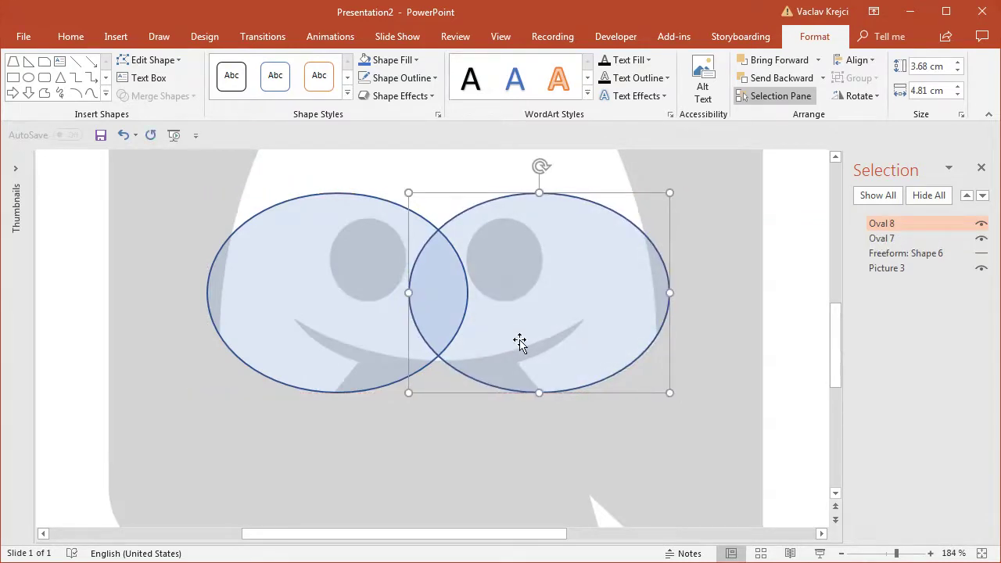
Duplicate the left oval into a raised copy overlapping it
{"action": "left_click", "coordinate": [369, 376]}
{"action": "left_click_drag", "start_coordinate": [320, 340], "coordinate": [426, 345]}
{"action": "left_click", "coordinate": [324, 319]}
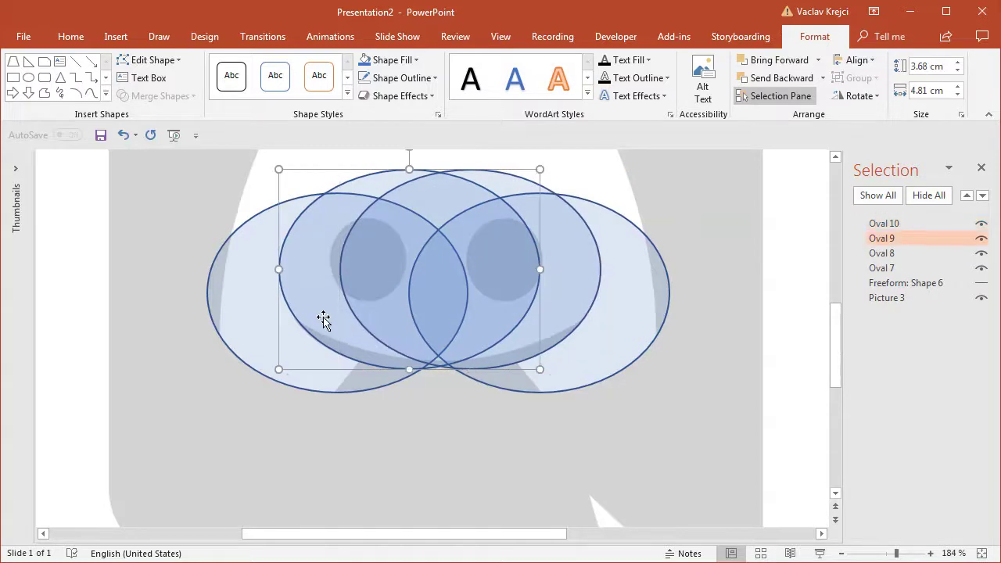
Hide Ovals 7, 8, 9 and 10 in the Selection Pane
{"action": "left_click_drag", "start_coordinate": [831, 345], "coordinate": [835, 334]}
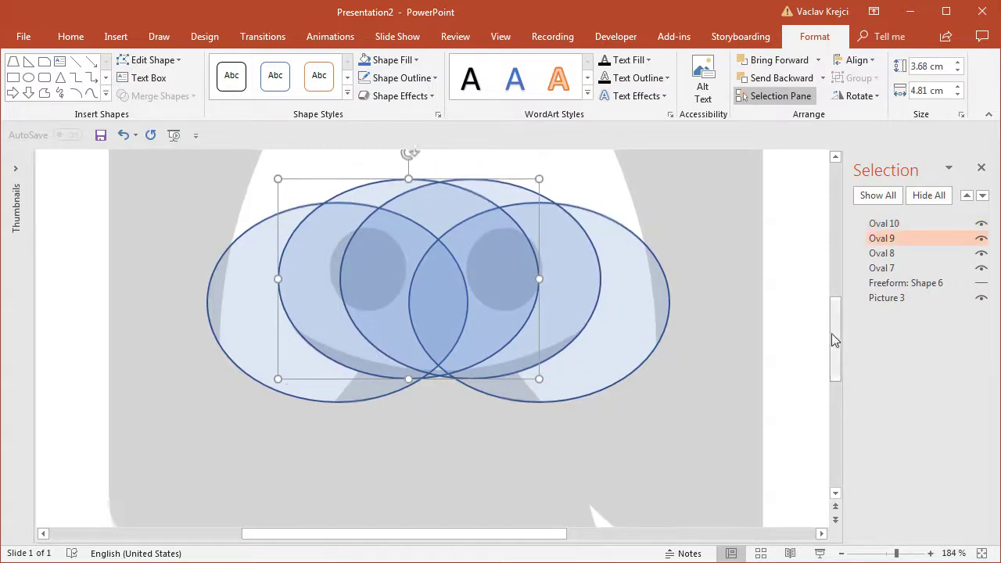
{"action": "left_click_drag", "start_coordinate": [552, 534], "coordinate": [566, 533]}
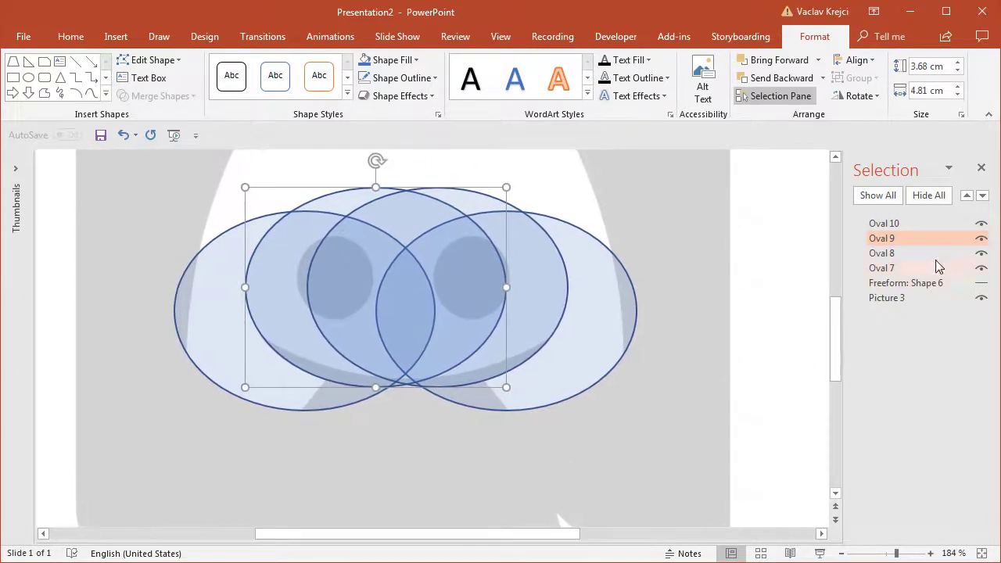
{"action": "left_click", "coordinate": [981, 224]}
{"action": "left_click", "coordinate": [982, 238]}
{"action": "left_click", "coordinate": [981, 253]}
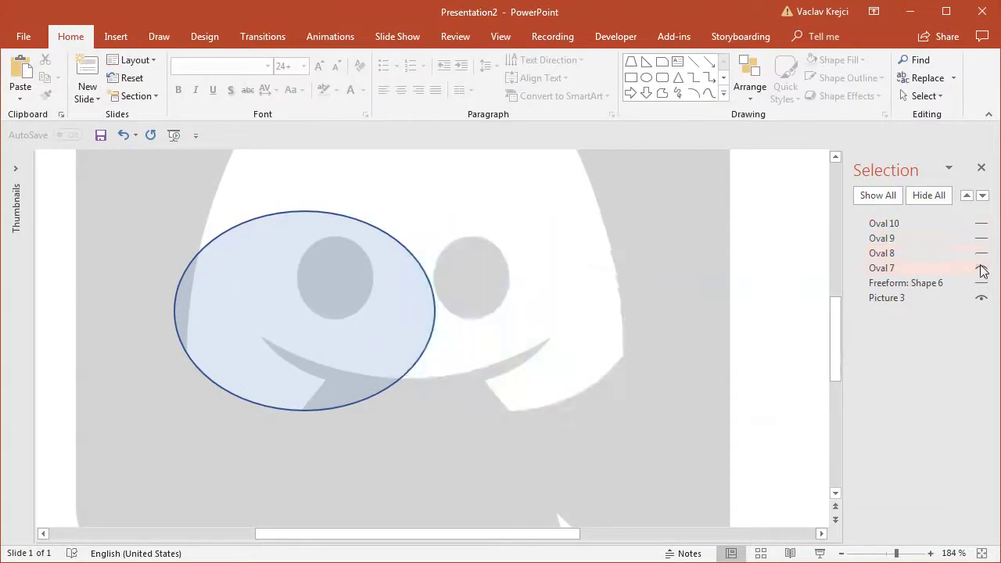
{"action": "left_click", "coordinate": [982, 268]}
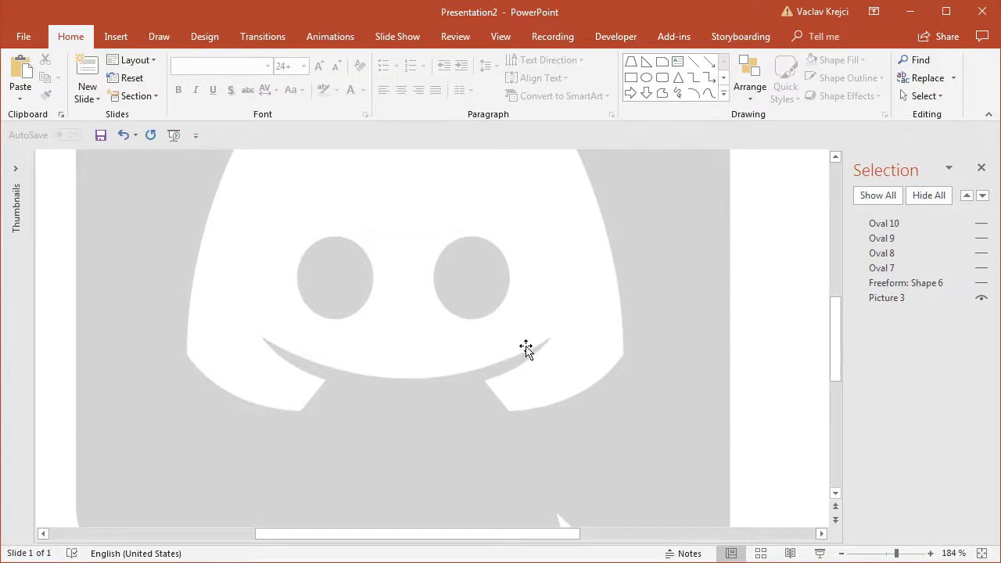
{"action": "left_click", "coordinate": [116, 37]}
Draw an oval over the upper face, narrow it to 5.5 × 7.59 cm, and hide it
{"action": "left_click", "coordinate": [231, 78]}
{"action": "left_click", "coordinate": [341, 140]}
{"action": "left_click_drag", "start_coordinate": [176, 191], "coordinate": [638, 491]}
{"action": "left_click_drag", "start_coordinate": [458, 418], "coordinate": [457, 311]}
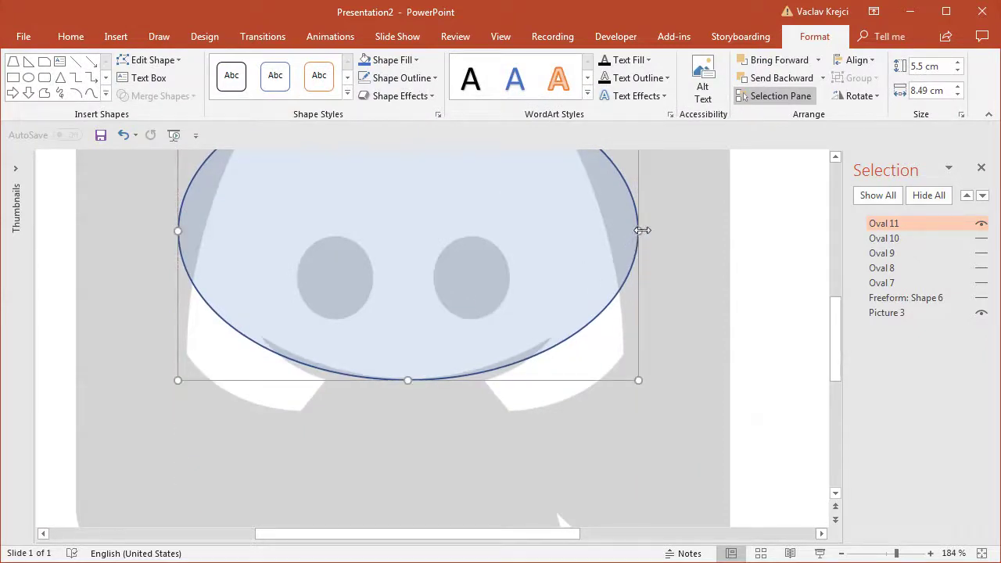
{"action": "left_click_drag", "start_coordinate": [640, 229], "coordinate": [614, 232]}
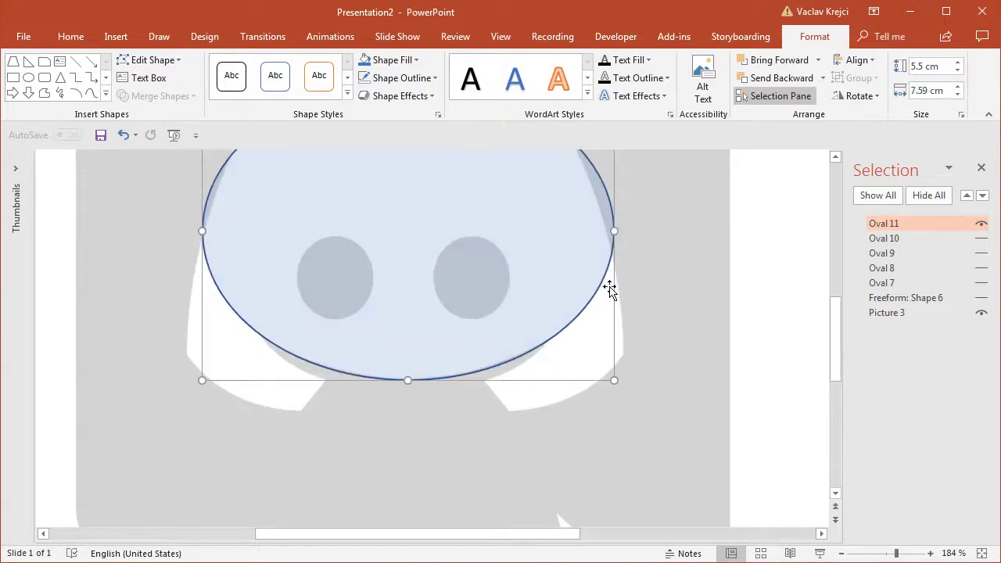
{"action": "key", "text": "ctrl+Left"}
{"action": "key", "text": "ctrl+Up"}
{"action": "key", "text": "ctrl+Down"}
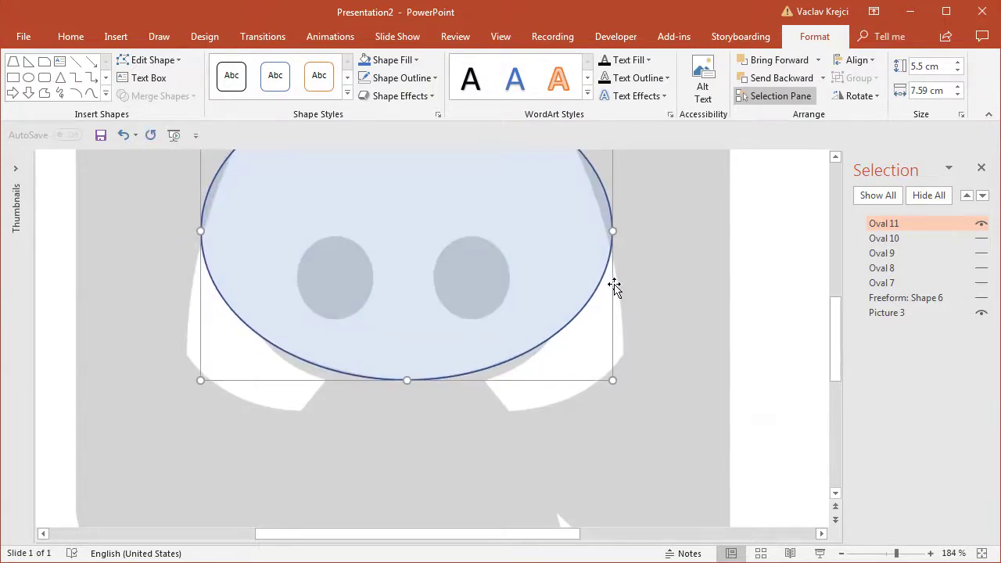
{"action": "left_click", "coordinate": [981, 224]}
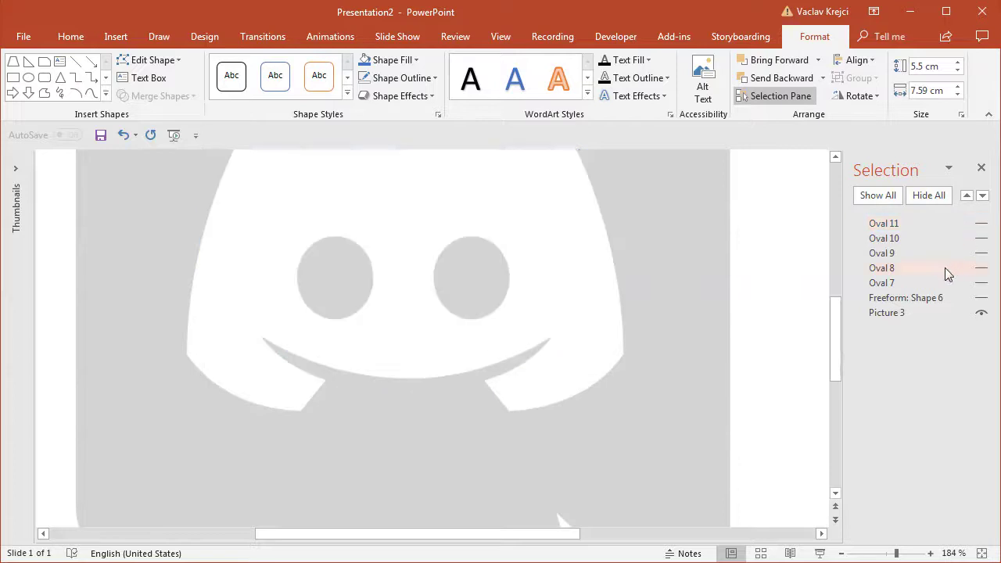
Subtract Oval 9 from Oval 7 to form the left crescent
{"action": "left_click", "coordinate": [935, 277]}
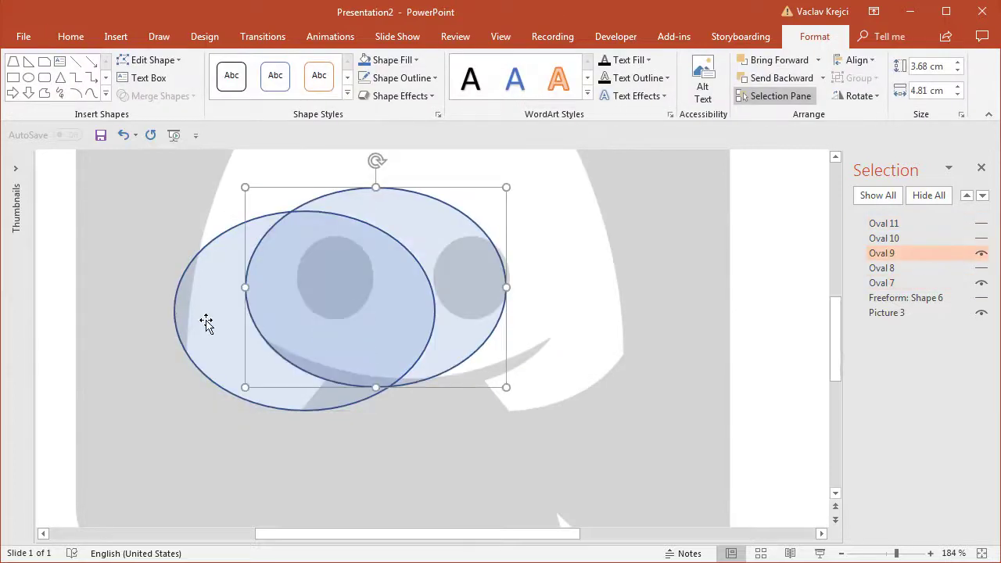
{"action": "left_click", "coordinate": [206, 323]}
{"action": "left_click", "coordinate": [452, 270], "text": "shift"}
{"action": "left_click", "coordinate": [156, 95]}
{"action": "left_click", "coordinate": [152, 195]}
Unhide Oval 8 and select it together with Oval 10, leaving the merge unapplied
{"action": "left_click", "coordinate": [911, 255]}
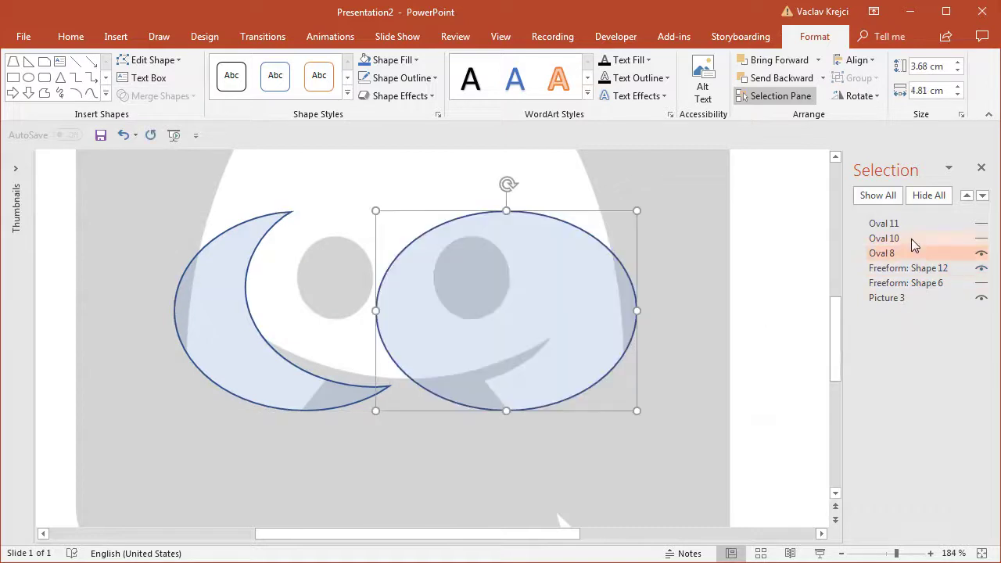
{"action": "left_click", "coordinate": [911, 239]}
{"action": "left_click", "coordinate": [631, 304]}
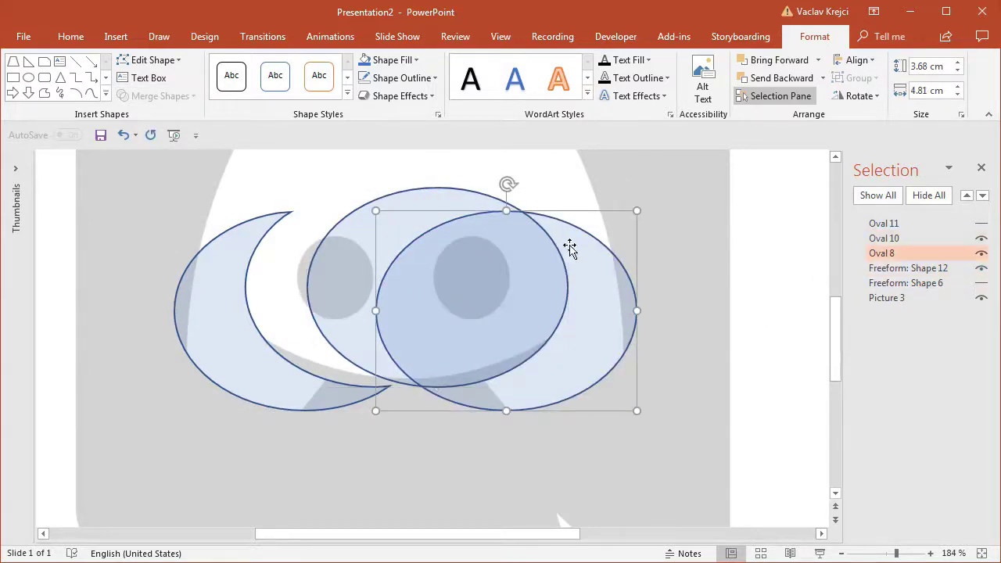
{"action": "left_click", "coordinate": [424, 200], "text": "shift"}
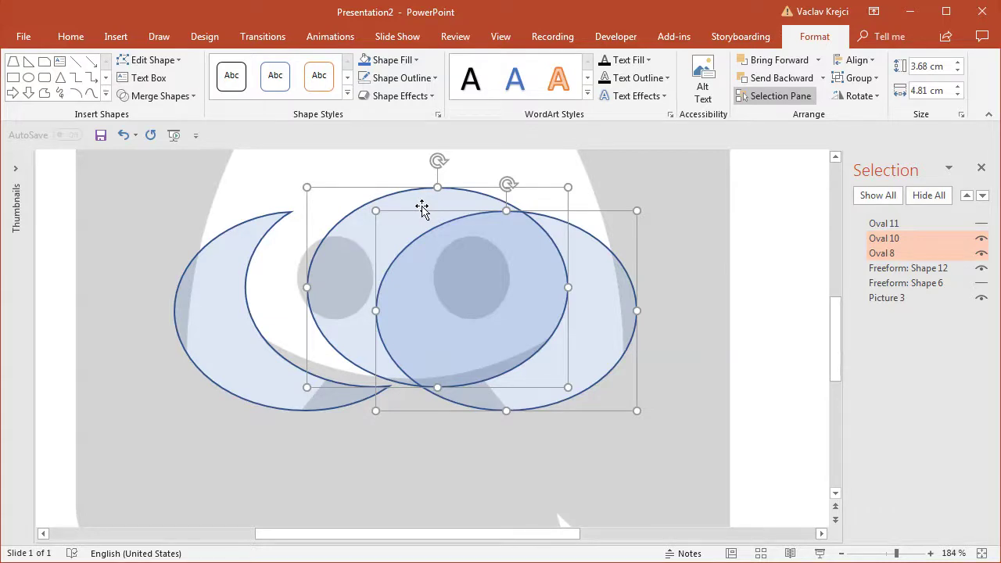
{"action": "left_click", "coordinate": [432, 196]}
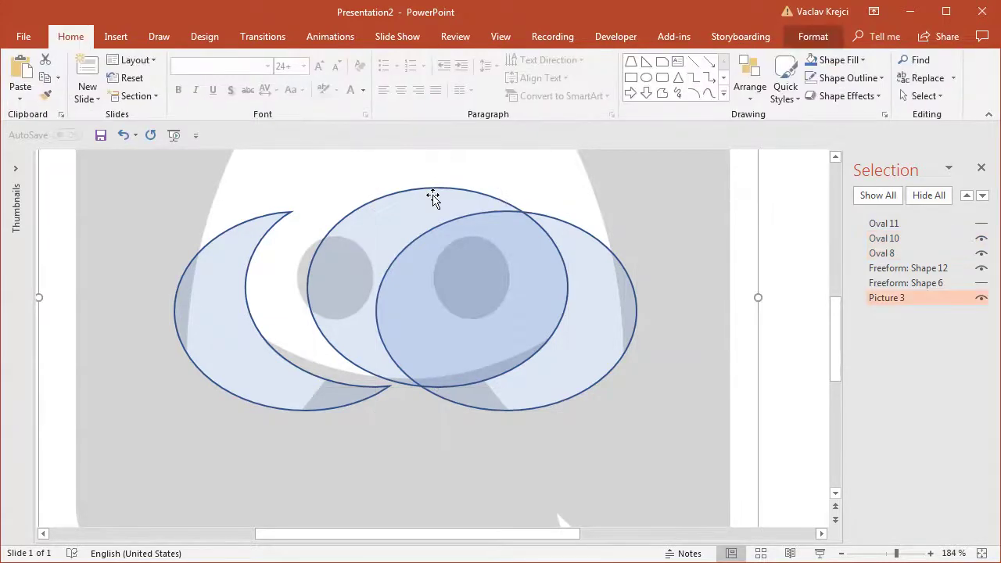
{"action": "left_click", "coordinate": [422, 204]}
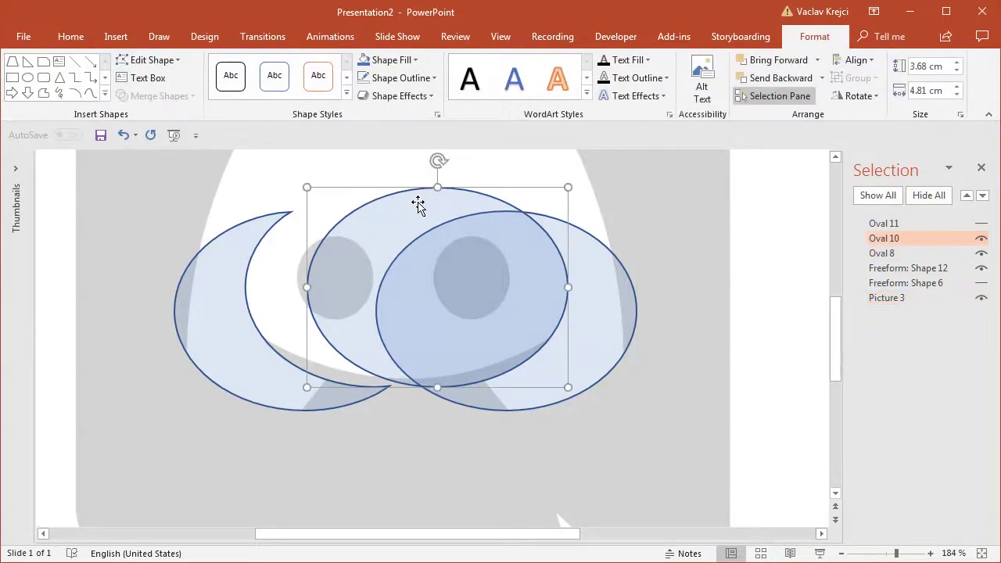
{"action": "left_click", "coordinate": [606, 289], "text": "shift"}
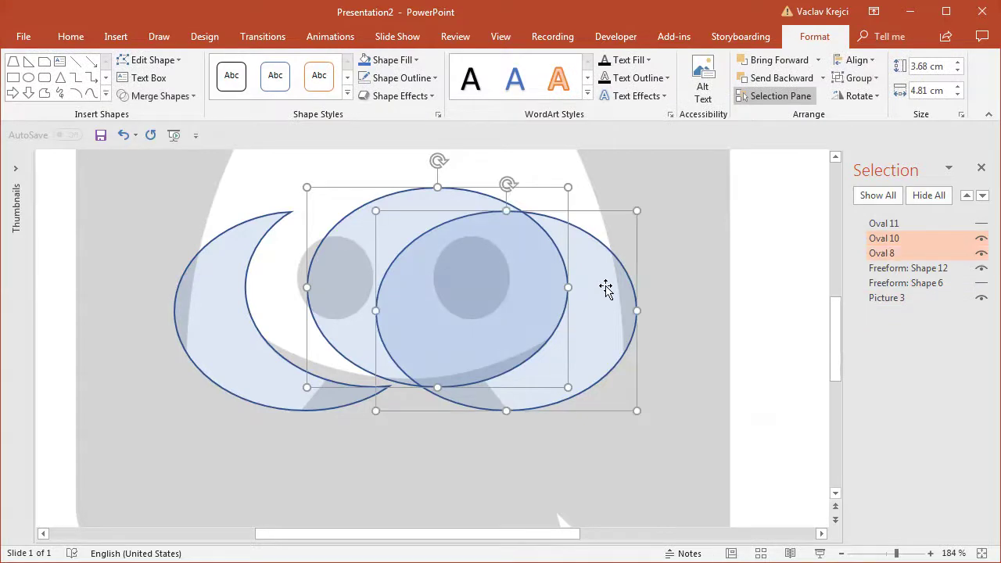
{"action": "left_click", "coordinate": [187, 97]}
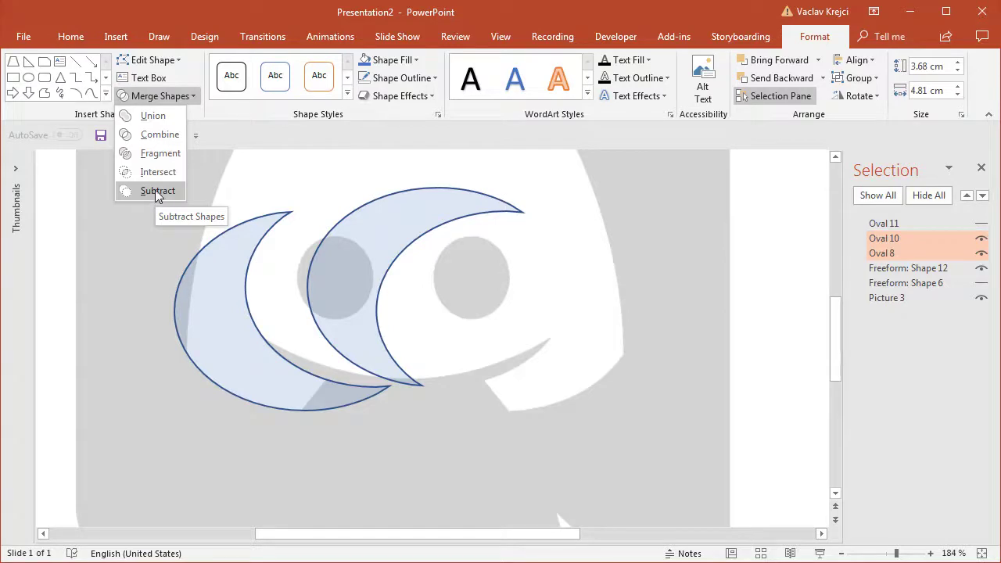
{"action": "left_click", "coordinate": [209, 21]}
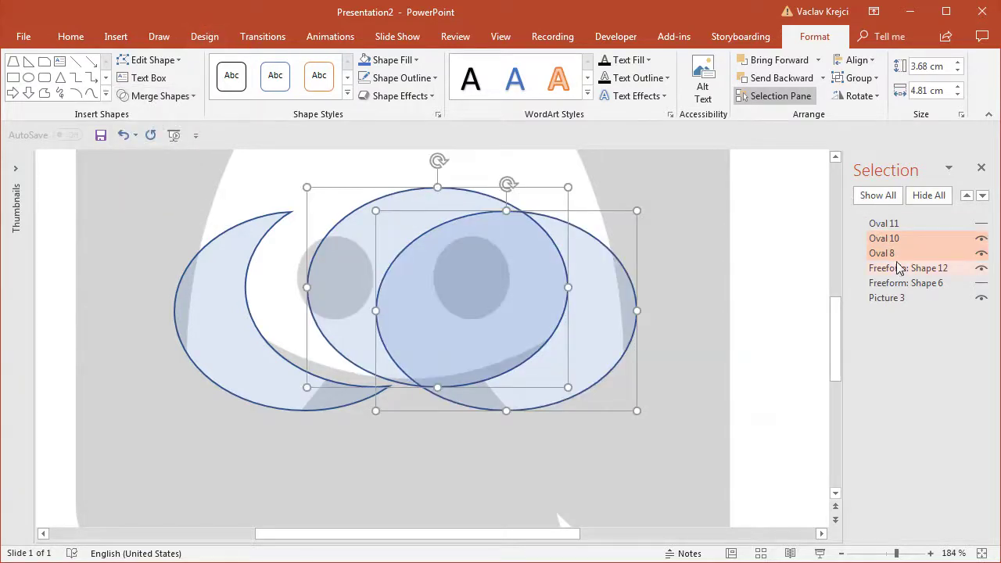
Subtract Oval 10 from Oval 8 to form the right crescent
{"action": "left_click", "coordinate": [710, 330]}
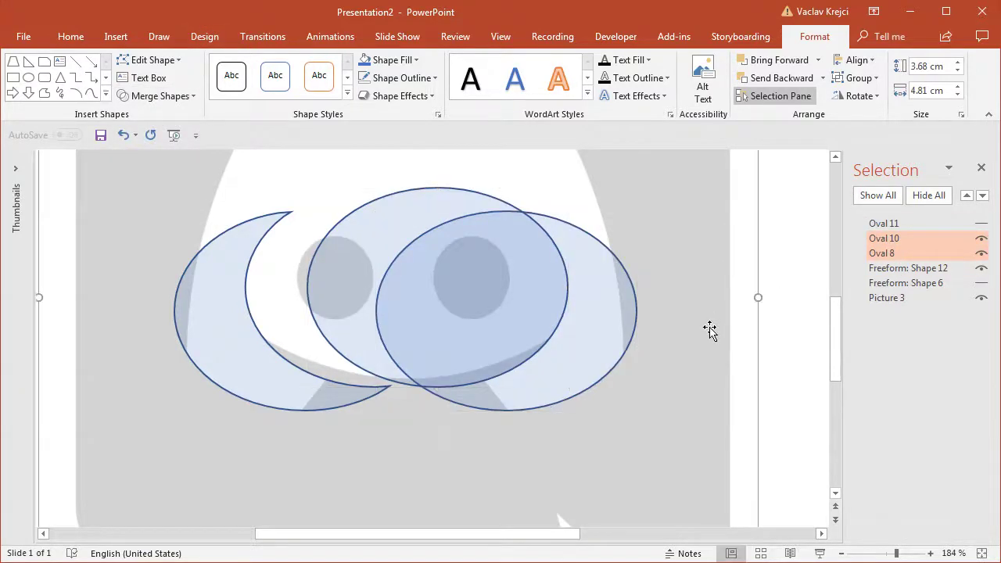
{"action": "left_click", "coordinate": [633, 314]}
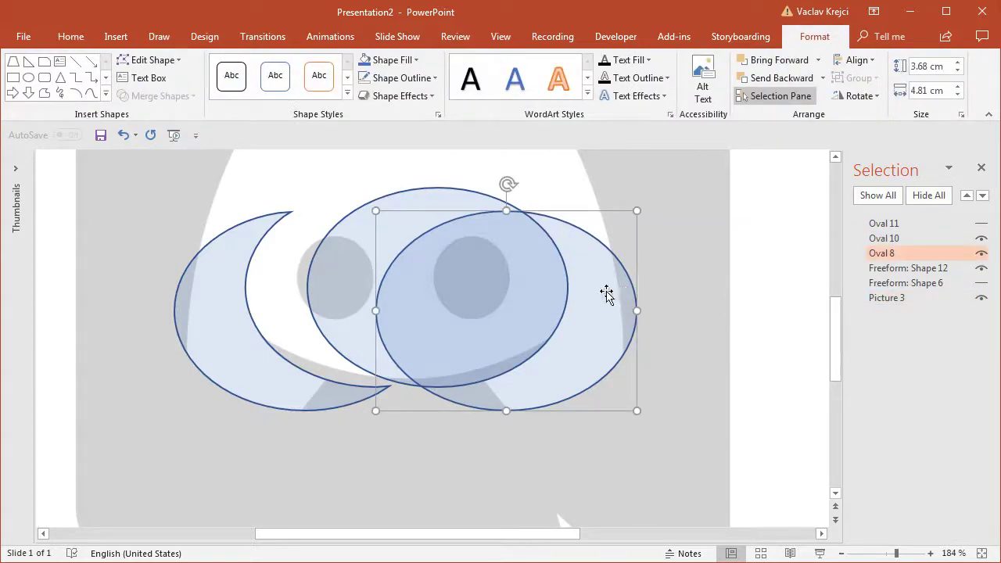
{"action": "left_click", "coordinate": [433, 194], "text": "shift"}
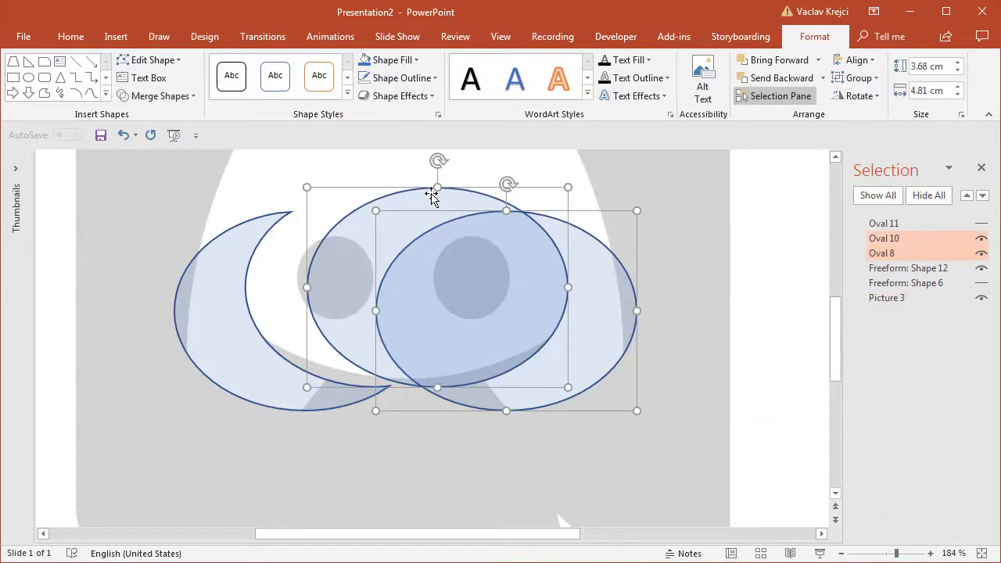
{"action": "left_click", "coordinate": [160, 95]}
{"action": "left_click", "coordinate": [160, 192]}
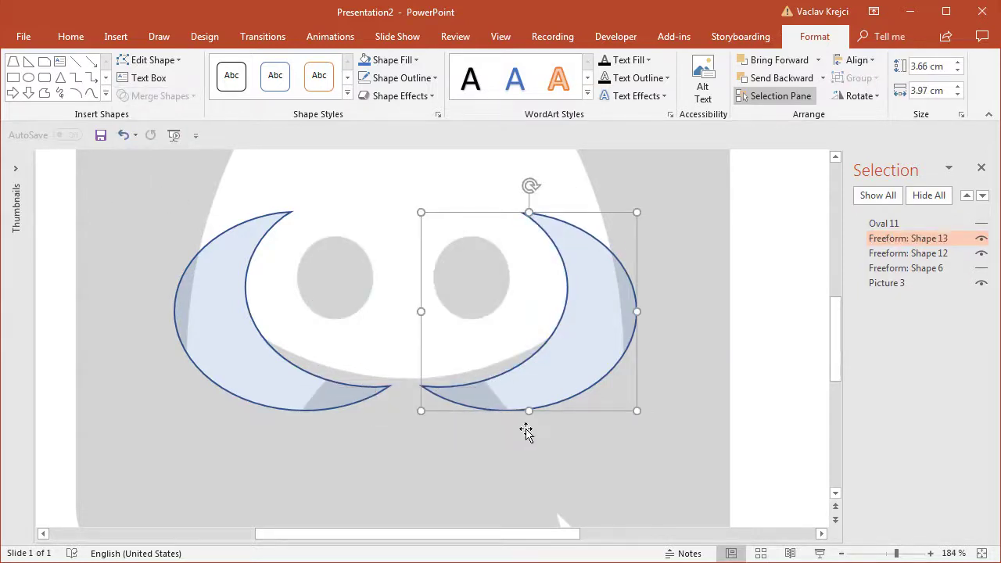
{"action": "left_click", "coordinate": [116, 37]}
Draw a rectangle and rotate it into a diamond over one crescent's tip
{"action": "left_click", "coordinate": [231, 78]}
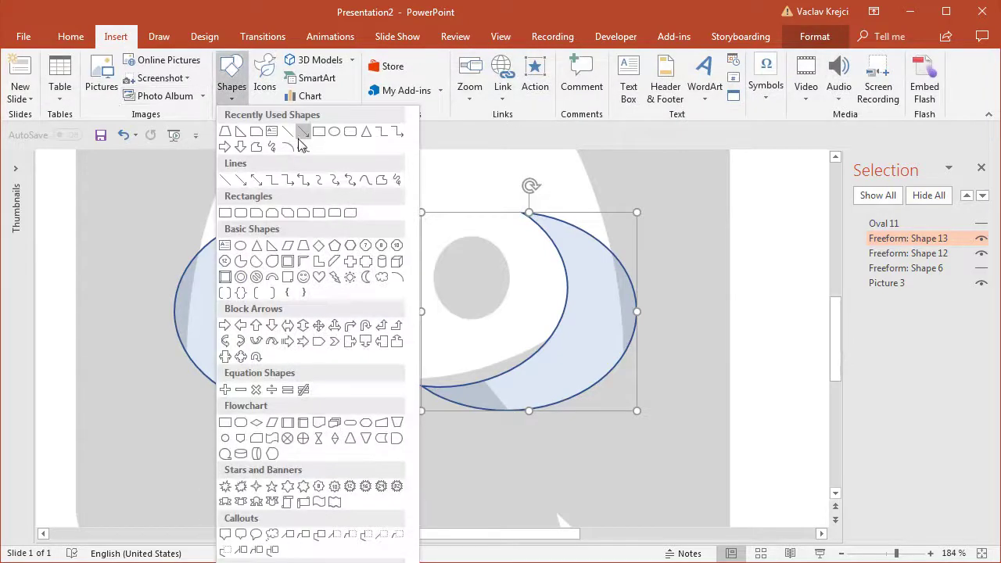
{"action": "left_click", "coordinate": [318, 131]}
{"action": "left_click_drag", "start_coordinate": [372, 218], "coordinate": [535, 441]}
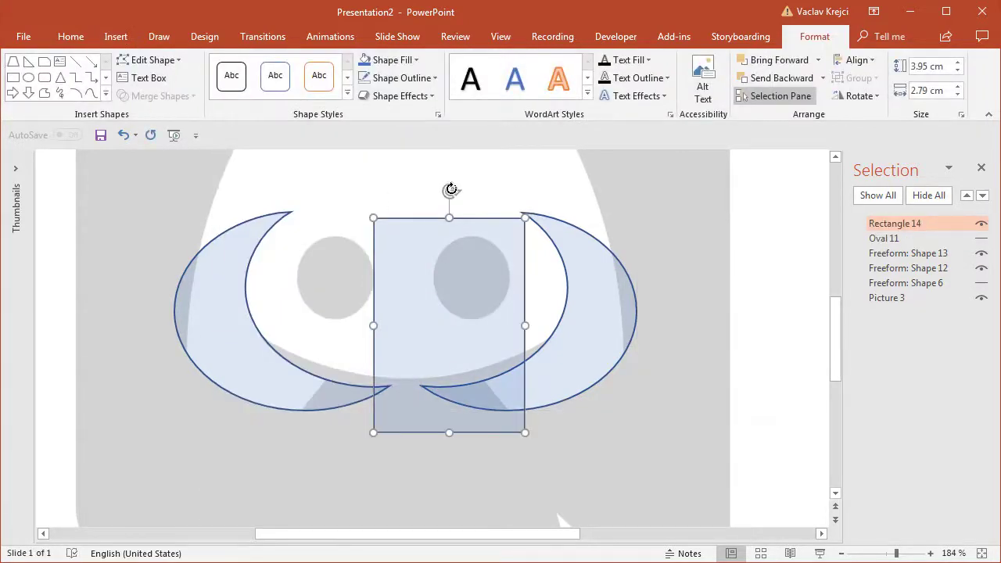
{"action": "left_click_drag", "start_coordinate": [454, 190], "coordinate": [519, 223]}
{"action": "left_click_drag", "start_coordinate": [485, 261], "coordinate": [409, 384]}
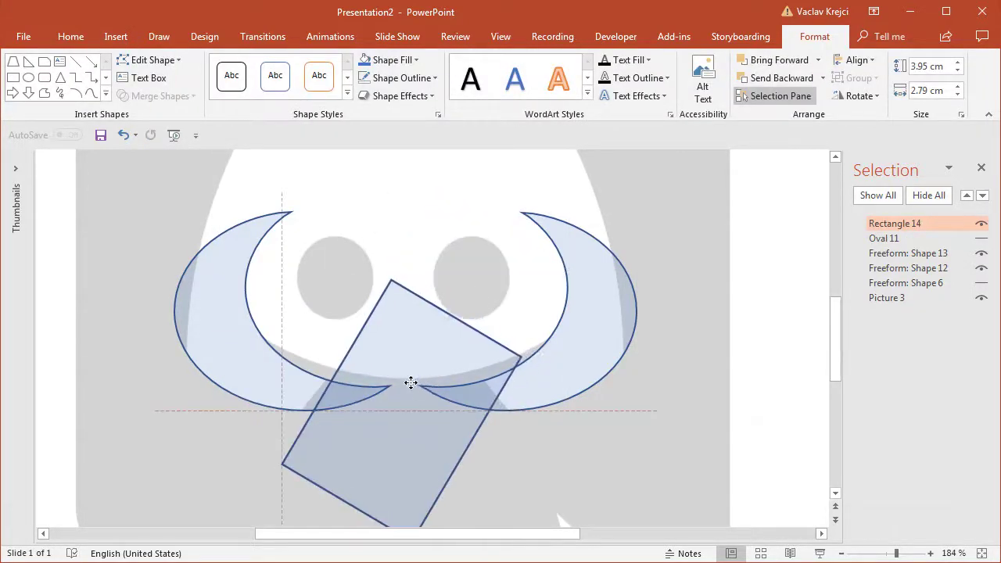
{"action": "left_click_drag", "start_coordinate": [478, 298], "coordinate": [497, 297]}
{"action": "key", "text": "Left"}
Duplicate the rectangle, flip the copy horizontally, and place it over the other tip
{"action": "left_click_drag", "start_coordinate": [442, 345], "coordinate": [373, 345]}
{"action": "left_click", "coordinate": [859, 96]}
{"action": "left_click", "coordinate": [879, 176]}
{"action": "left_click_drag", "start_coordinate": [306, 324], "coordinate": [384, 336]}
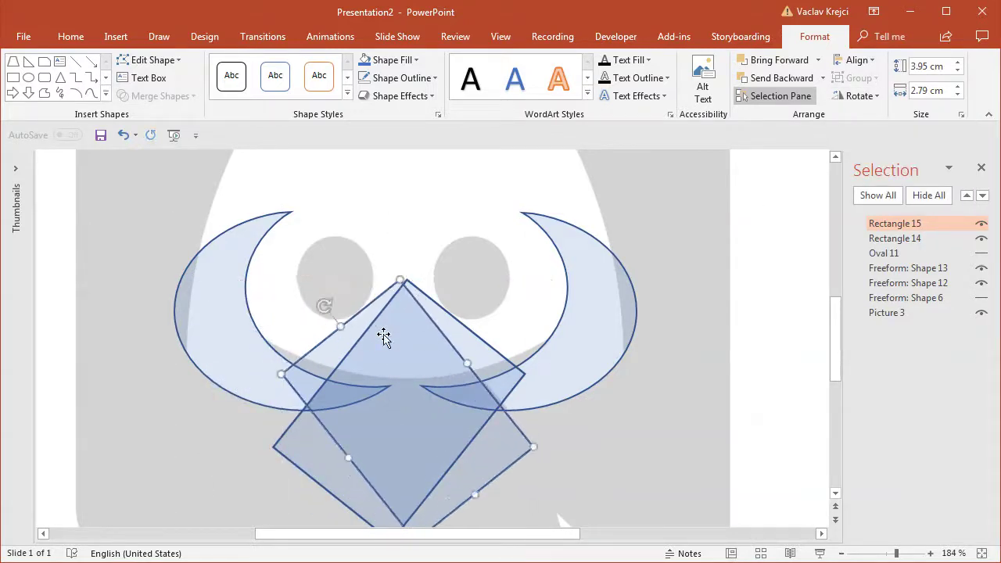
Subtract each rectangle from its crescent to cut both lower tips at angles
{"action": "left_click", "coordinate": [219, 360]}
{"action": "left_click", "coordinate": [461, 346], "text": "shift"}
{"action": "left_click", "coordinate": [156, 96]}
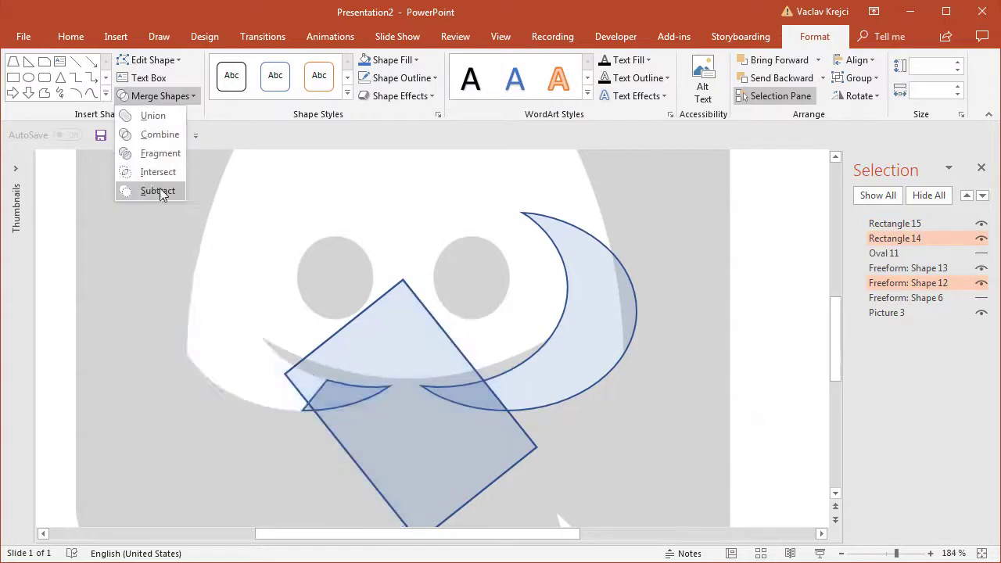
{"action": "left_click", "coordinate": [159, 192]}
{"action": "left_click", "coordinate": [573, 328]}
{"action": "left_click", "coordinate": [389, 329], "text": "shift"}
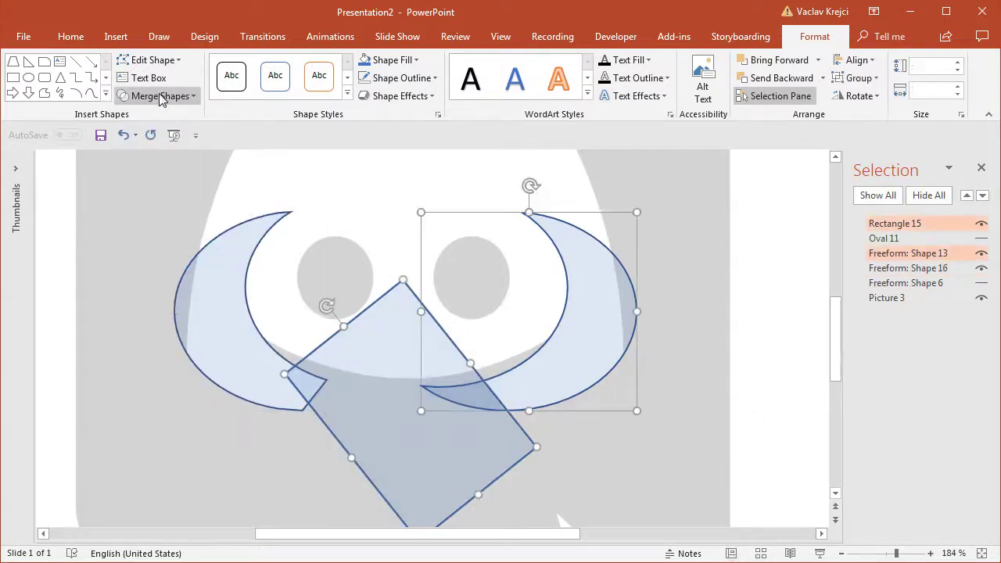
{"action": "left_click", "coordinate": [158, 95]}
{"action": "left_click", "coordinate": [157, 192]}
Unite the face oval Oval 11 and both trimmed crescents into one head shape
{"action": "left_click", "coordinate": [902, 227]}
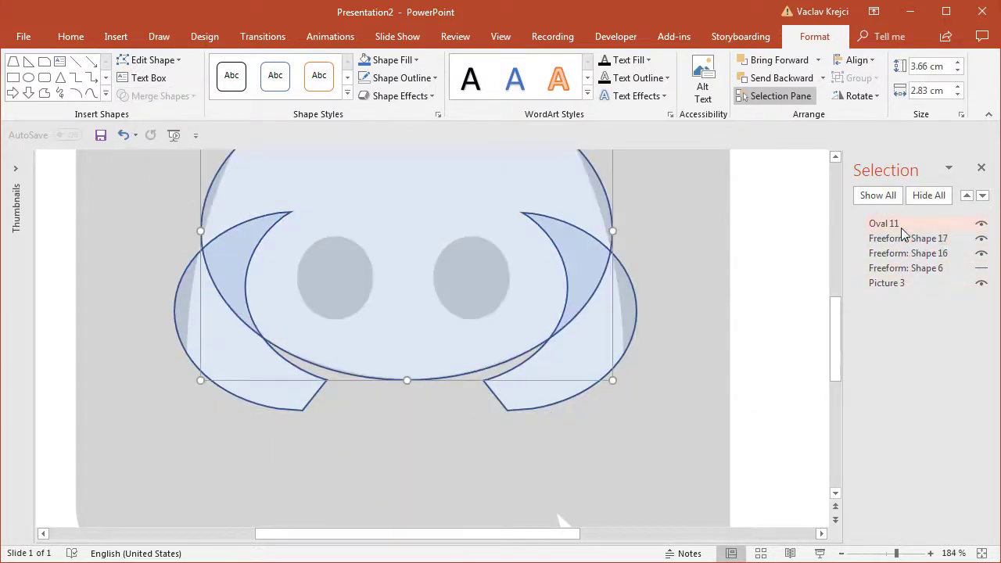
{"action": "left_click", "coordinate": [246, 353], "text": "shift"}
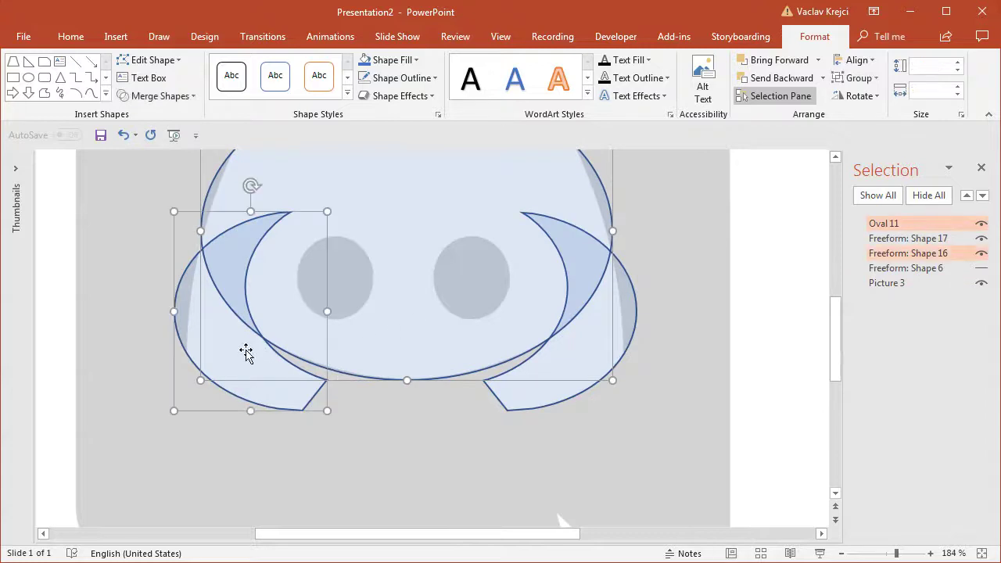
{"action": "left_click", "coordinate": [569, 360], "text": "shift"}
{"action": "left_click", "coordinate": [159, 95]}
{"action": "left_click", "coordinate": [167, 116]}
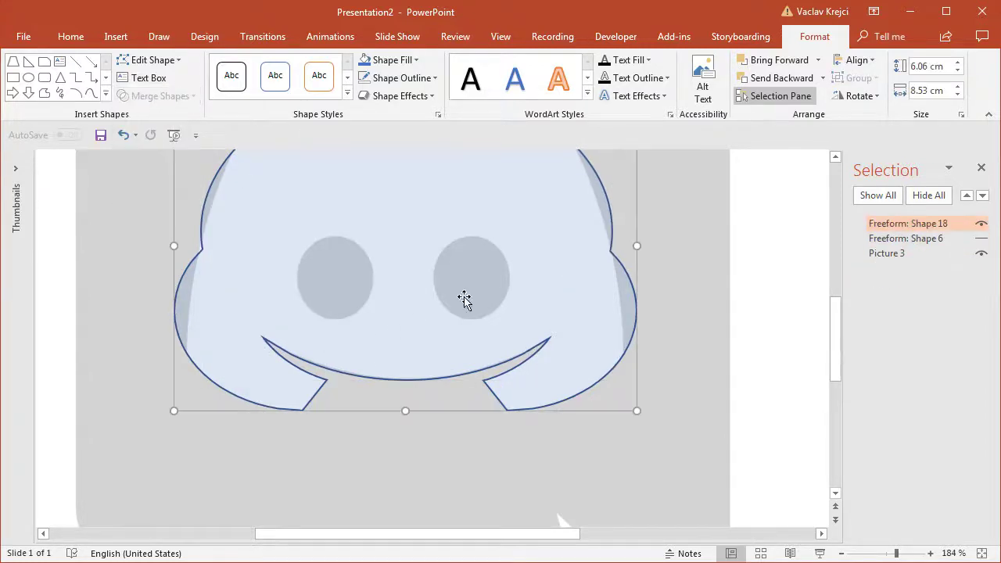
Hide the merged head shape to reveal the reference logo, then zoom in on it
{"action": "left_click_drag", "start_coordinate": [882, 554], "coordinate": [878, 550]}
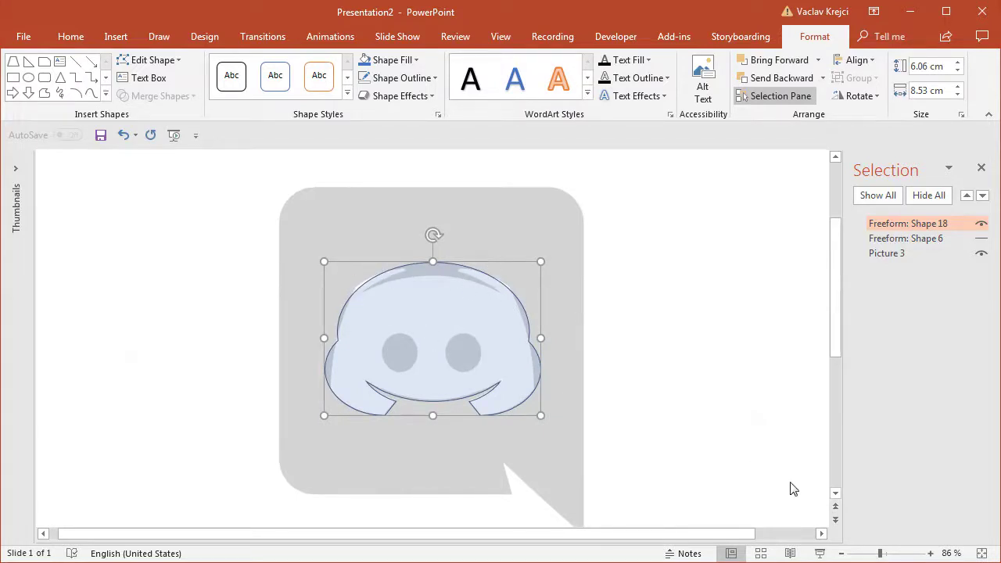
{"action": "left_click", "coordinate": [982, 225]}
{"action": "left_click", "coordinate": [894, 554]}
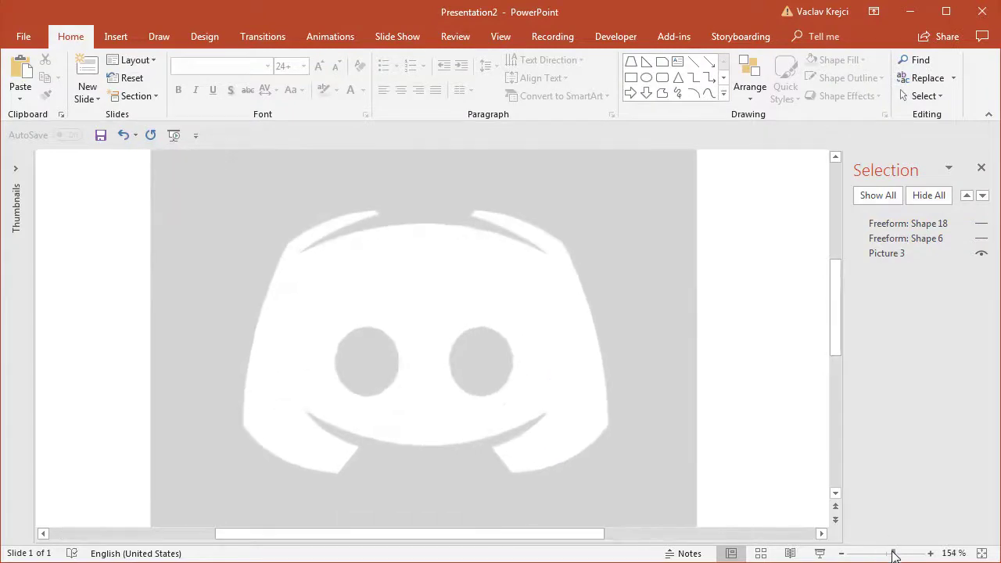
Zoom in on the logo's top and draw an ellipse over its top-left, nudged slightly left
{"action": "left_click", "coordinate": [901, 554]}
{"action": "left_click_drag", "start_coordinate": [838, 305], "coordinate": [840, 274]}
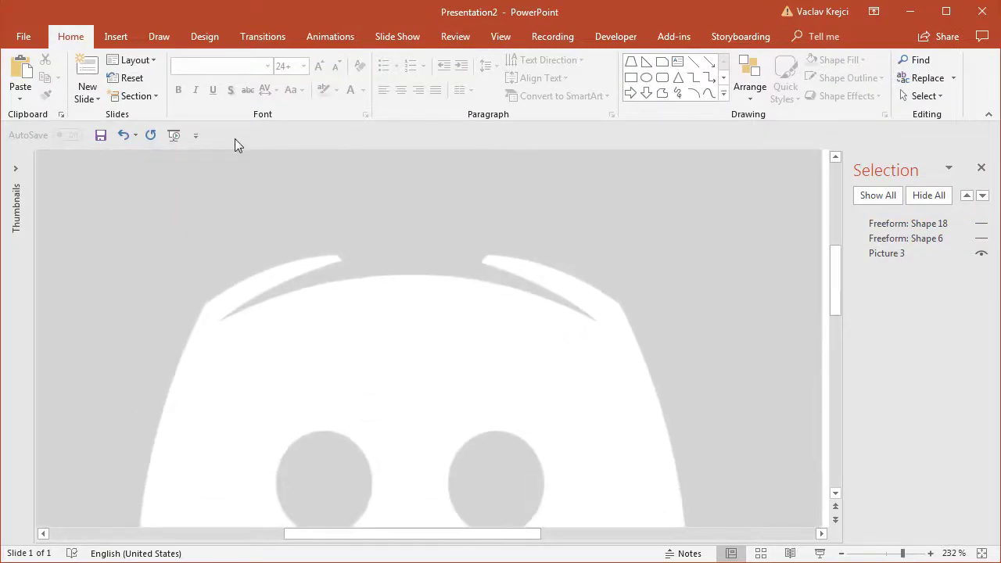
{"action": "left_click", "coordinate": [120, 39]}
{"action": "left_click", "coordinate": [232, 78]}
{"action": "left_click", "coordinate": [329, 133]}
{"action": "mouse_move", "coordinate": [193, 255]}
{"action": "left_mouse_down"}
{"action": "mouse_move", "coordinate": [373, 366]}
{"action": "mouse_move", "coordinate": [445, 366]}
{"action": "mouse_move", "coordinate": [417, 402]}
{"action": "mouse_move", "coordinate": [469, 353]}
{"action": "mouse_move", "coordinate": [414, 404]}
{"action": "mouse_move", "coordinate": [512, 346]}
{"action": "mouse_move", "coordinate": [560, 396]}
{"action": "mouse_move", "coordinate": [553, 436]}
{"action": "mouse_move", "coordinate": [541, 415]}
{"action": "mouse_move", "coordinate": [529, 447]}
{"action": "mouse_move", "coordinate": [596, 460]}
{"action": "mouse_move", "coordinate": [621, 445]}
{"action": "mouse_move", "coordinate": [621, 461]}
{"action": "left_mouse_up"}
{"action": "mouse_move", "coordinate": [456, 375]}
{"action": "left_mouse_down"}
{"action": "mouse_move", "coordinate": [423, 363]}
{"action": "mouse_move", "coordinate": [473, 352]}
{"action": "left_mouse_up"}
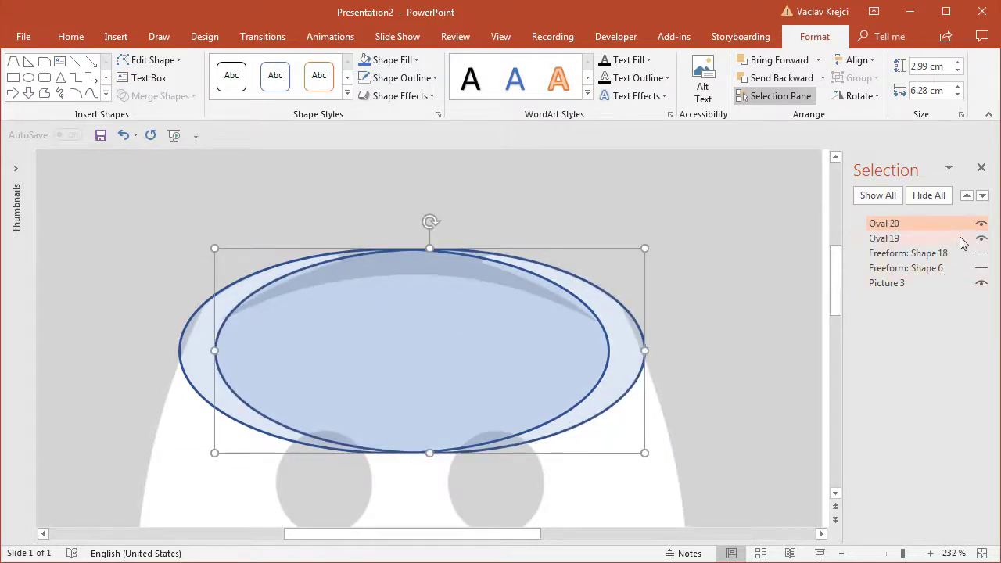
Hide Ovals 19 and 20 and draw a second ellipse over the top of the head
{"action": "left_click", "coordinate": [980, 223]}
{"action": "left_click", "coordinate": [981, 239]}
{"action": "left_click", "coordinate": [116, 36]}
{"action": "left_click", "coordinate": [232, 86]}
{"action": "left_click", "coordinate": [332, 141]}
{"action": "left_click_drag", "start_coordinate": [215, 285], "coordinate": [582, 489]}
{"action": "left_click_drag", "start_coordinate": [394, 338], "coordinate": [405, 341]}
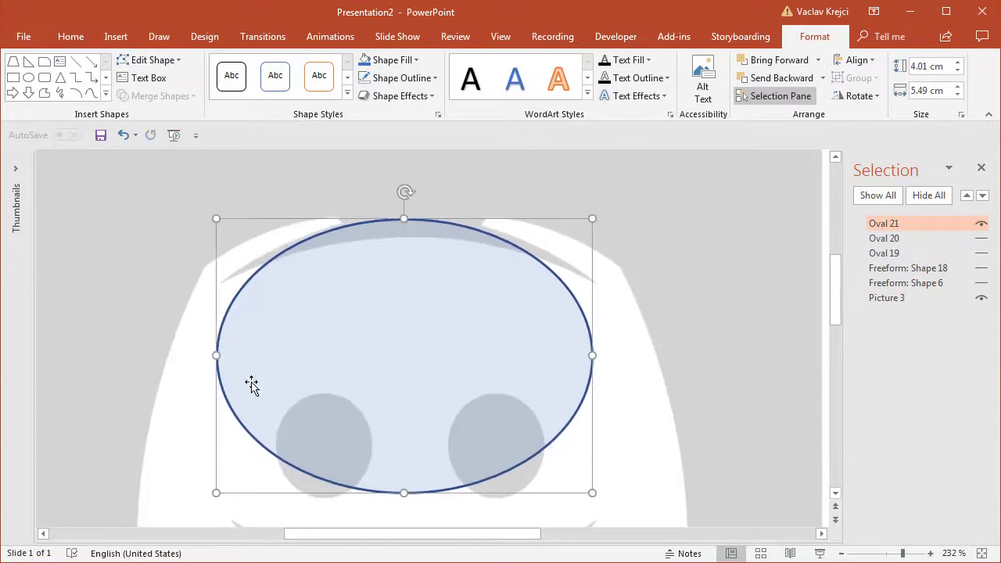
Widen the new oval to the left, give it a slight tilt, and move it into place
{"action": "left_click_drag", "start_coordinate": [216, 356], "coordinate": [172, 353]}
{"action": "left_click_drag", "start_coordinate": [259, 308], "coordinate": [282, 309]}
{"action": "left_click_drag", "start_coordinate": [212, 342], "coordinate": [138, 351]}
{"action": "left_click_drag", "start_coordinate": [290, 298], "coordinate": [337, 304]}
{"action": "left_click_drag", "start_coordinate": [436, 191], "coordinate": [418, 189]}
{"action": "left_click_drag", "start_coordinate": [412, 274], "coordinate": [462, 274]}
Mirror Oval 22 horizontally and move it left into position
{"action": "left_click", "coordinate": [858, 96]}
{"action": "left_click", "coordinate": [869, 170]}
{"action": "left_click_drag", "start_coordinate": [680, 329], "coordinate": [611, 346]}
Subtract Oval 21 from Oval 19 to form the top-left crescent arc
{"action": "left_click", "coordinate": [981, 224]}
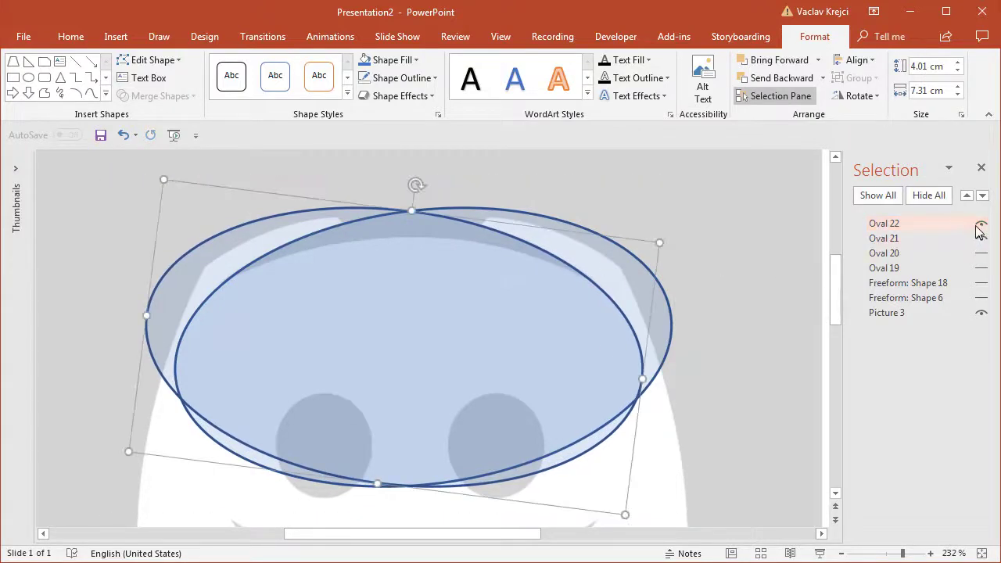
{"action": "left_click", "coordinate": [982, 238]}
{"action": "left_click", "coordinate": [981, 268]}
{"action": "left_click", "coordinate": [934, 243]}
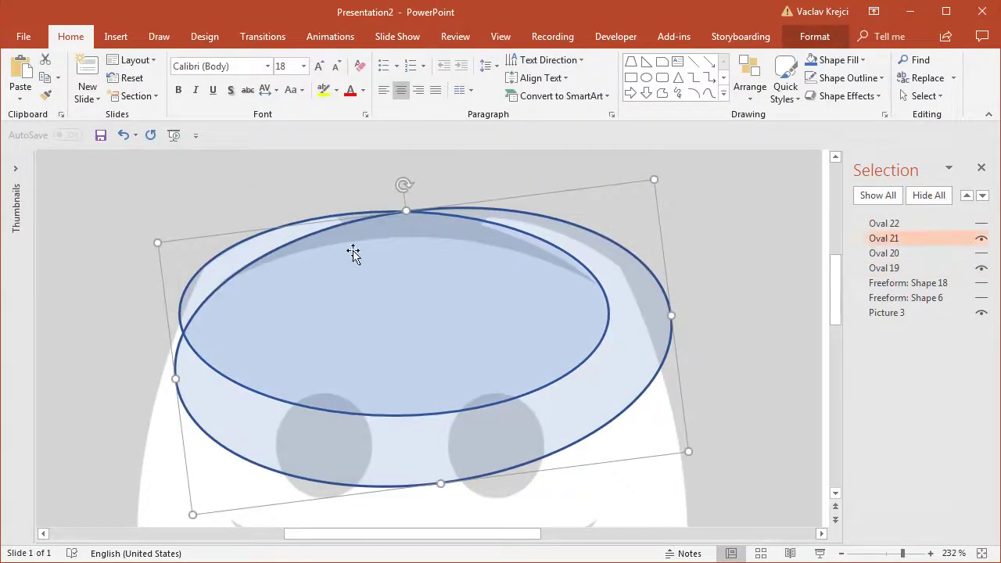
{"action": "left_click", "coordinate": [240, 252]}
{"action": "left_click", "coordinate": [328, 288], "text": "shift"}
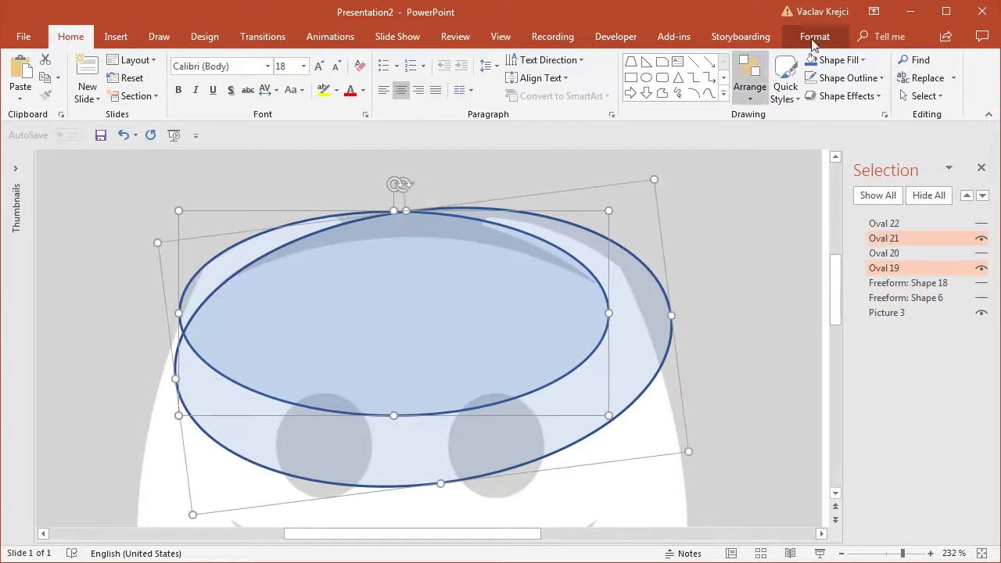
{"action": "left_click", "coordinate": [815, 36]}
{"action": "left_click", "coordinate": [157, 95]}
{"action": "left_click", "coordinate": [167, 190]}
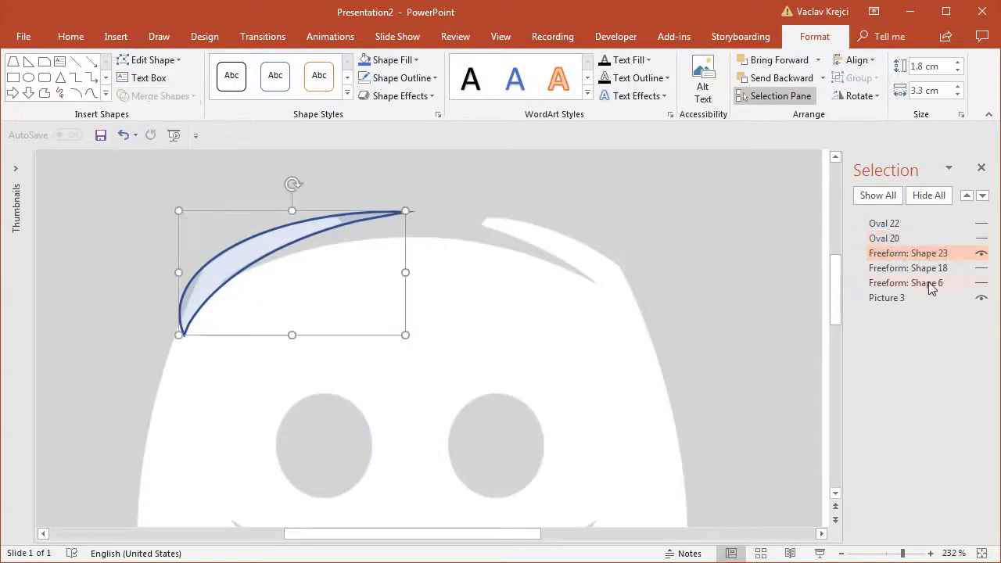
Show Ovals 20 and 22 again and subtract one from the other to form the right crescent
{"action": "left_click", "coordinate": [928, 239]}
{"action": "left_click", "coordinate": [884, 224]}
{"action": "left_click", "coordinate": [604, 343]}
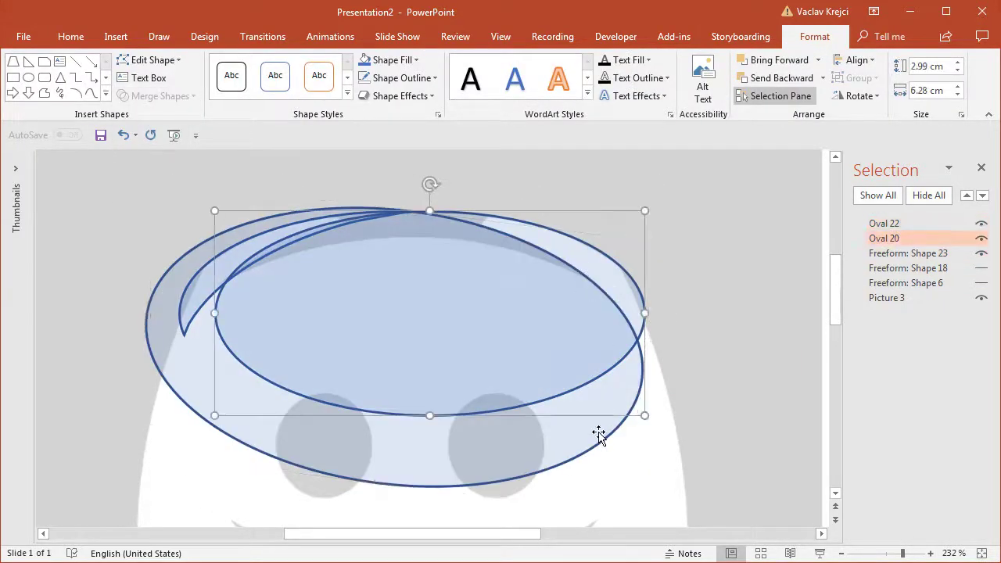
{"action": "left_click", "coordinate": [599, 430], "text": "shift"}
{"action": "left_click", "coordinate": [156, 96]}
{"action": "left_click", "coordinate": [167, 190]}
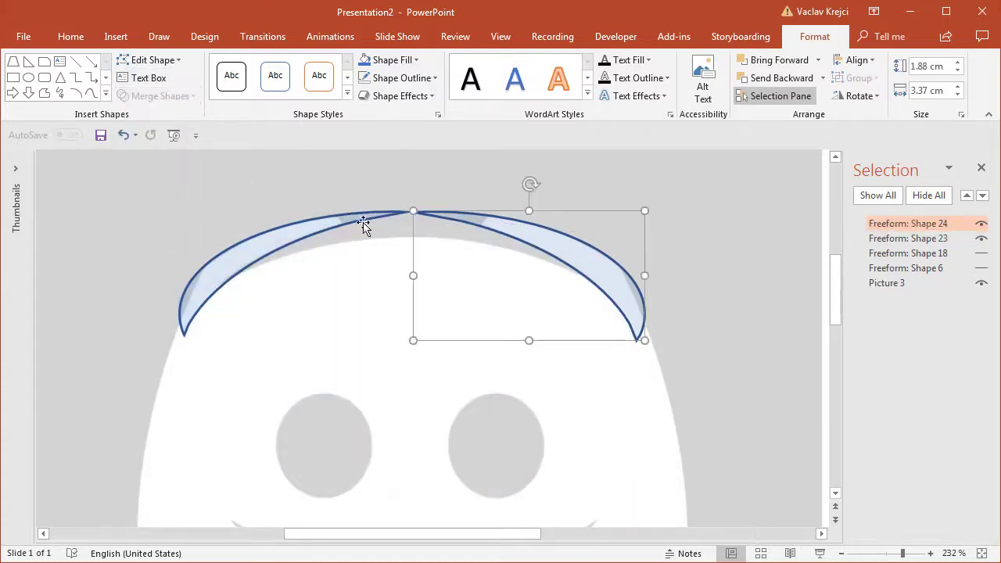
{"action": "left_click", "coordinate": [116, 37]}
{"action": "left_click", "coordinate": [232, 87]}
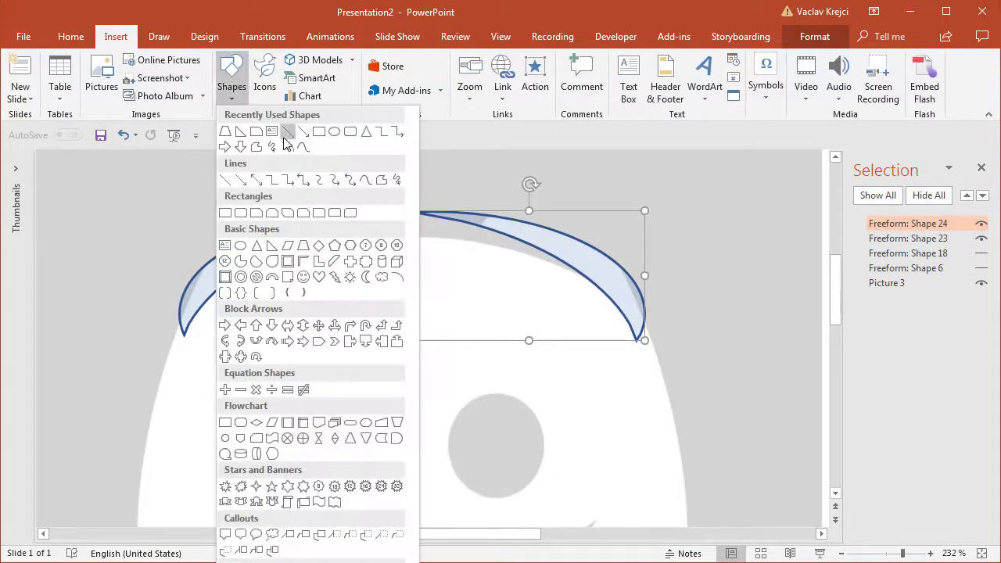
Draw a rectangle across the top arcs, tilt it about 35 degrees, and copy it right
{"action": "left_click", "coordinate": [319, 133]}
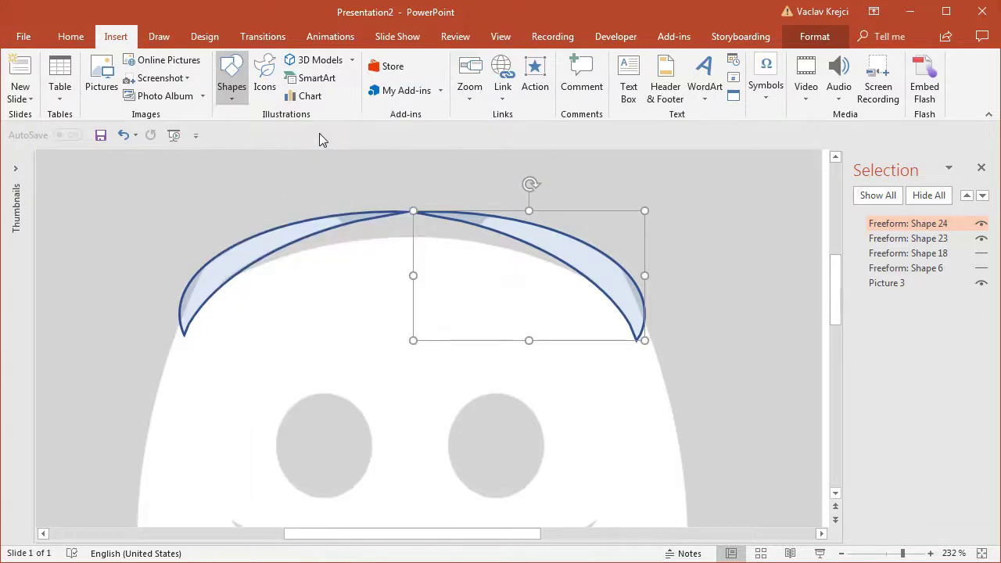
{"action": "left_click_drag", "start_coordinate": [392, 162], "coordinate": [510, 405]}
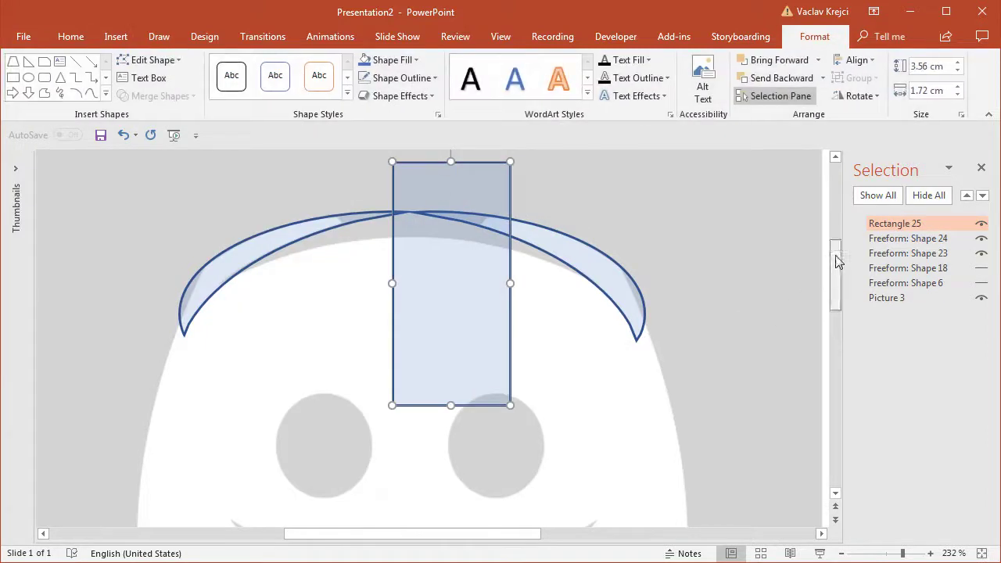
{"action": "scroll", "coordinate": [491, 194], "scroll_direction": "up", "scroll_amount": 2}
{"action": "left_click_drag", "start_coordinate": [455, 207], "coordinate": [364, 214]}
{"action": "left_click_drag", "start_coordinate": [391, 328], "coordinate": [371, 276]}
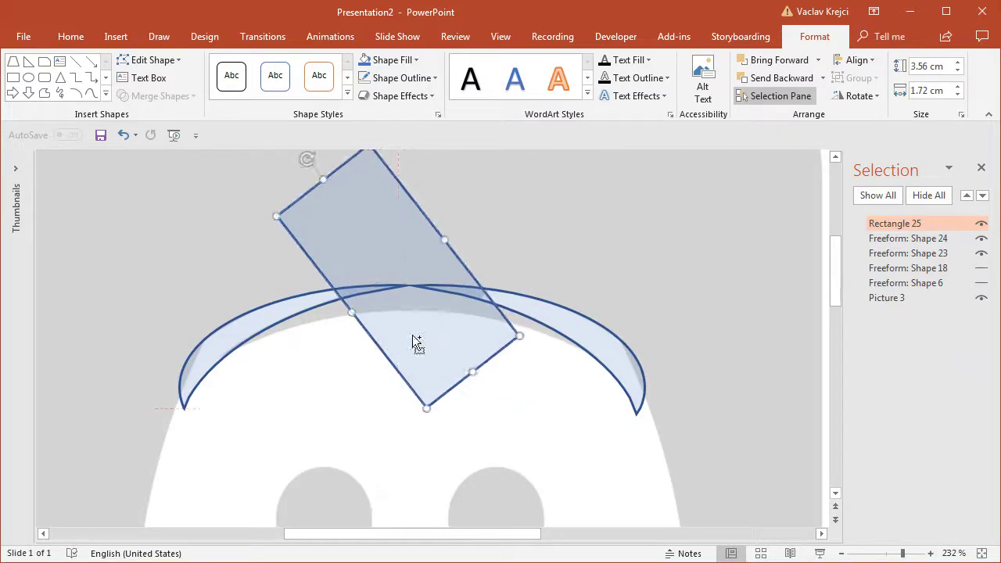
{"action": "left_click_drag", "start_coordinate": [414, 339], "coordinate": [495, 340], "text": "ctrl"}
Mirror the copied rectangle horizontally so the two rectangles form a symmetric X
{"action": "left_click", "coordinate": [858, 95]}
{"action": "left_click", "coordinate": [774, 95]}
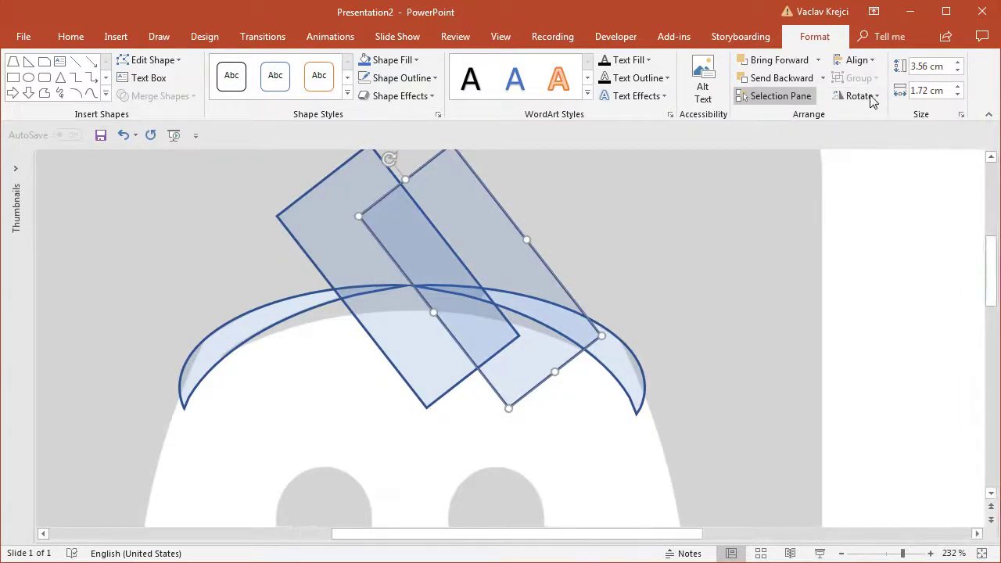
{"action": "left_click", "coordinate": [858, 96]}
{"action": "left_click", "coordinate": [877, 153]}
{"action": "left_click_drag", "start_coordinate": [548, 264], "coordinate": [475, 251]}
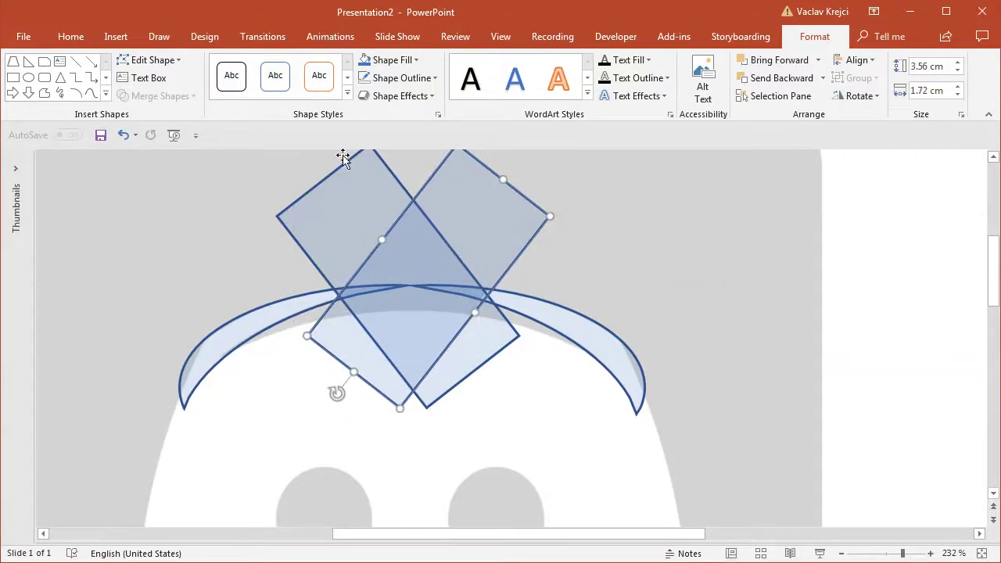
{"action": "left_click", "coordinate": [123, 135]}
{"action": "left_click", "coordinate": [858, 95]}
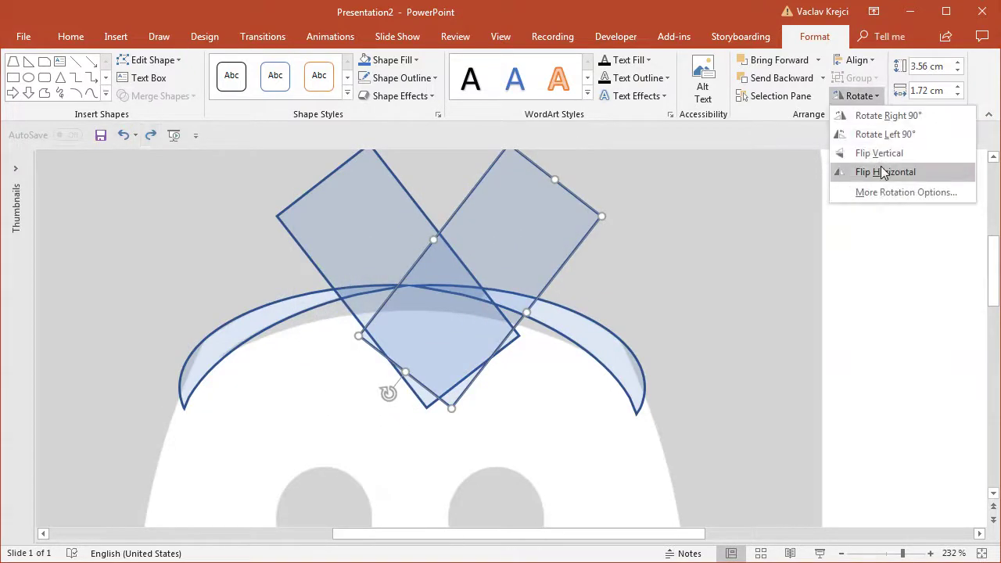
{"action": "left_click", "coordinate": [887, 156]}
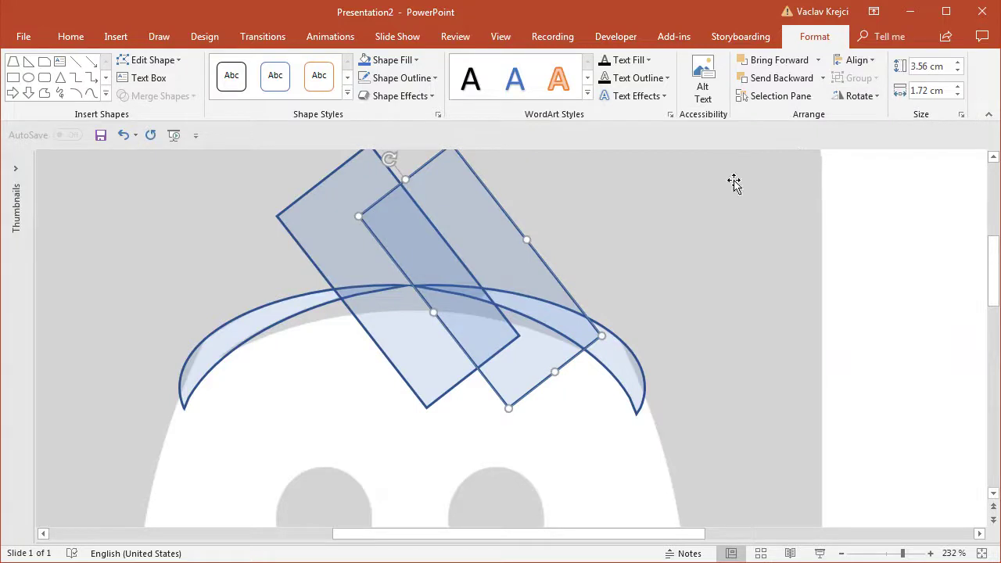
{"action": "left_click", "coordinate": [858, 98]}
{"action": "left_click", "coordinate": [888, 174]}
{"action": "left_click_drag", "start_coordinate": [557, 258], "coordinate": [496, 259]}
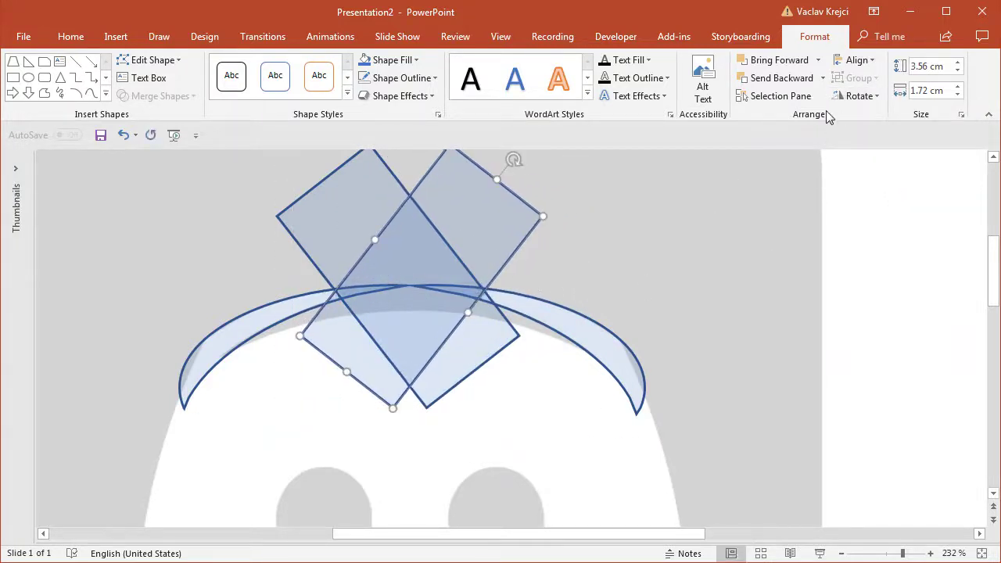
Intersect the left arc with its crossing rectangle to trim its inner end
{"action": "left_click", "coordinate": [786, 97]}
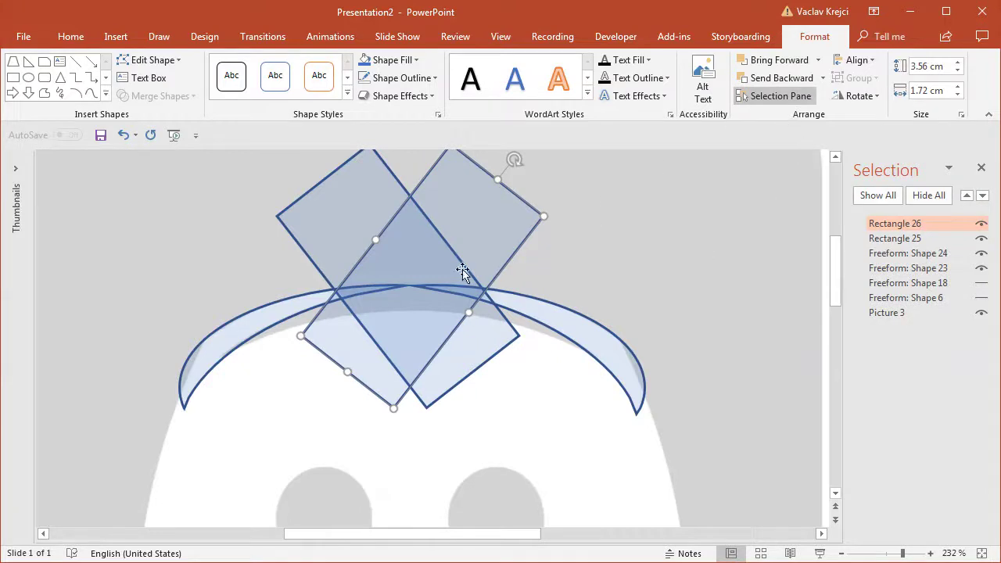
{"action": "left_click", "coordinate": [272, 316]}
{"action": "left_click", "coordinate": [331, 210], "text": "shift"}
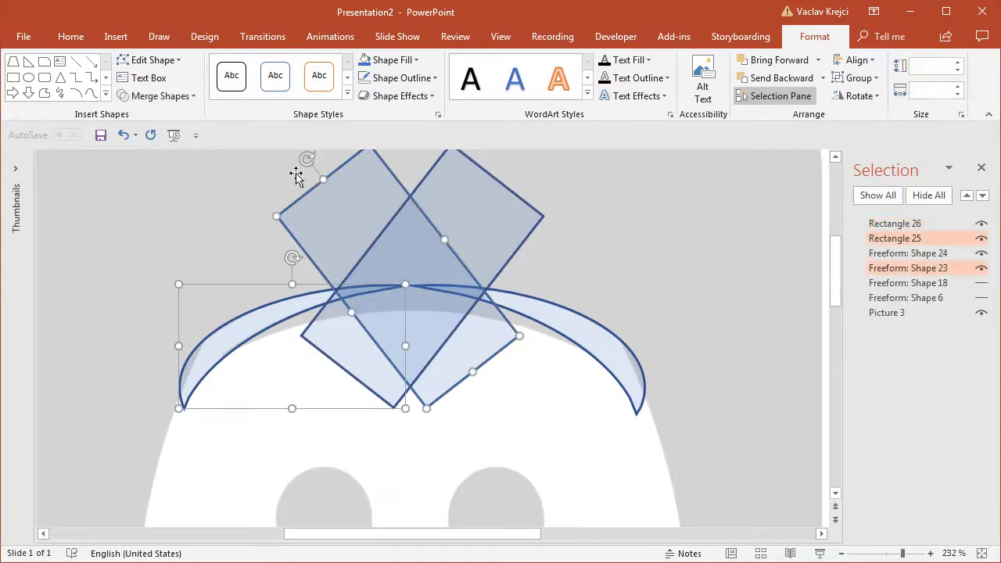
{"action": "left_click", "coordinate": [178, 97]}
{"action": "left_click", "coordinate": [160, 173]}
Subtract the other rectangle from the right arc to trim its inner end
{"action": "left_click", "coordinate": [562, 319]}
{"action": "left_click", "coordinate": [465, 225], "text": "shift"}
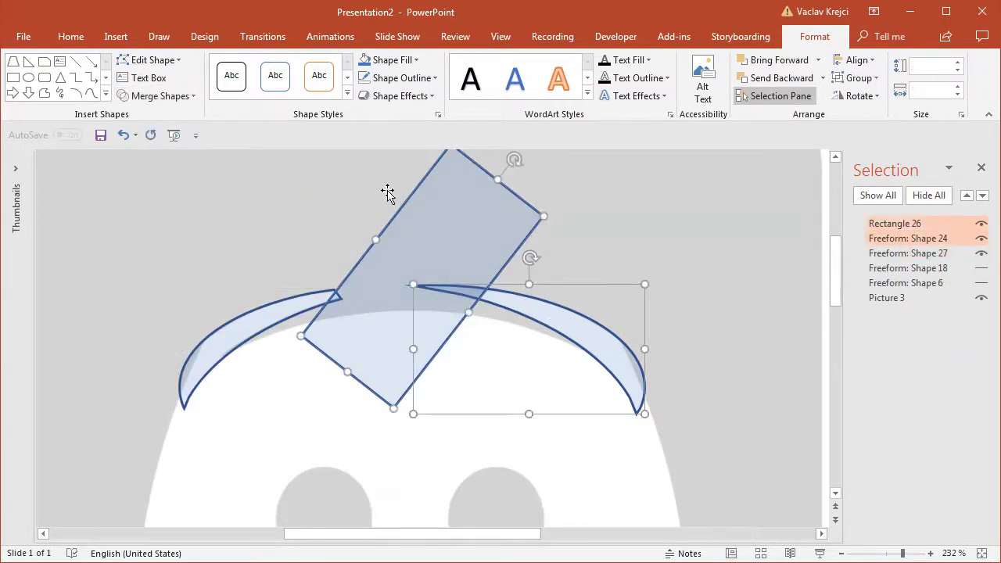
{"action": "left_click", "coordinate": [163, 97]}
{"action": "left_click", "coordinate": [163, 190]}
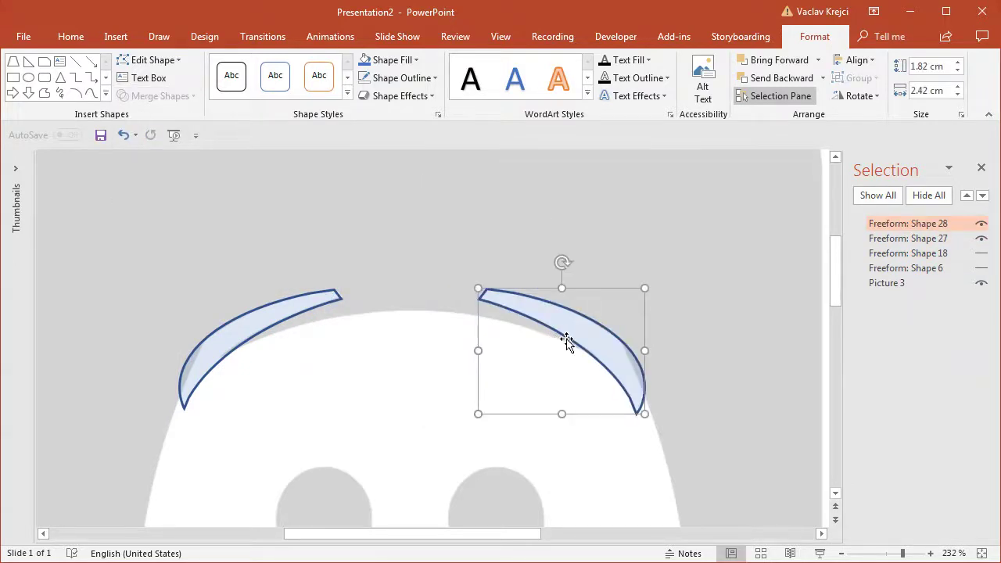
{"action": "left_click_drag", "start_coordinate": [834, 290], "coordinate": [837, 306]}
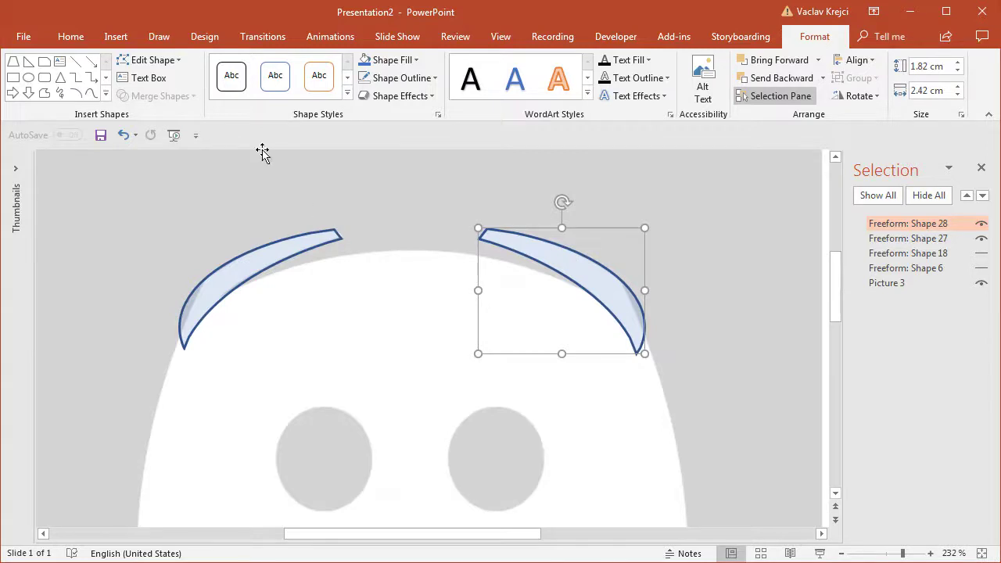
{"action": "left_click", "coordinate": [115, 37]}
Draw a large oval over the head, widened to 7.29 cm and centred
{"action": "left_click", "coordinate": [233, 87]}
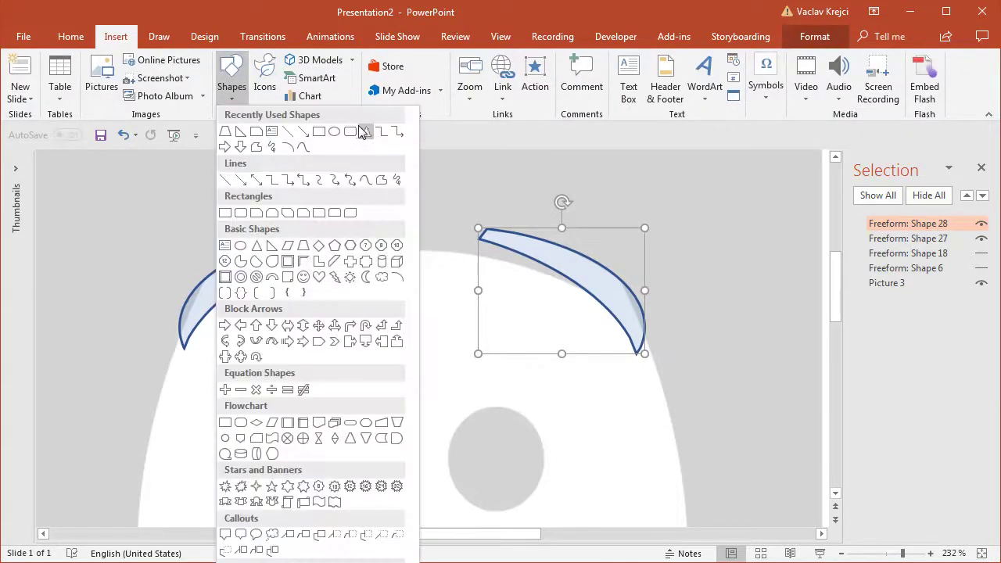
{"action": "left_click", "coordinate": [335, 132]}
{"action": "left_click_drag", "start_coordinate": [178, 250], "coordinate": [657, 505]}
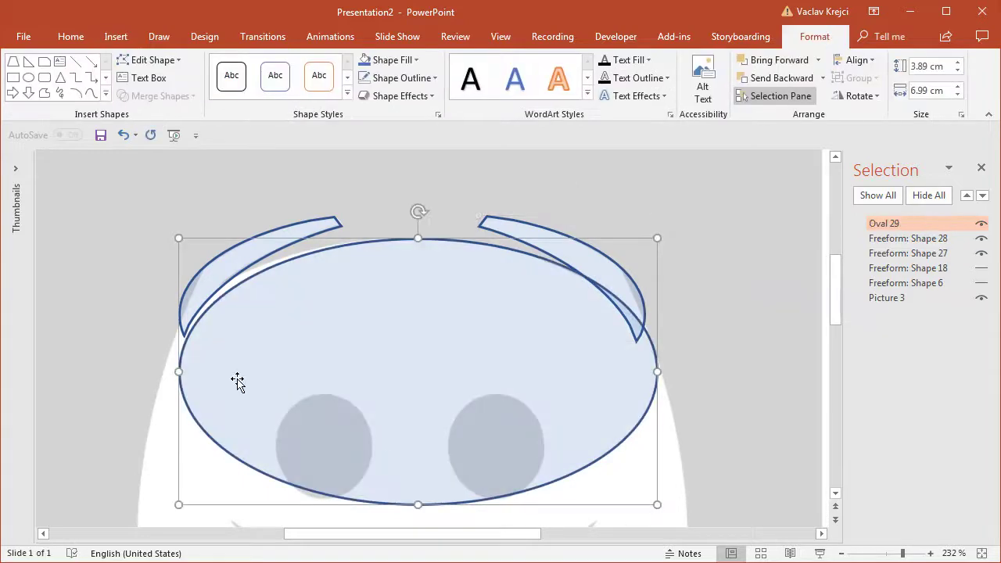
{"action": "left_click_drag", "start_coordinate": [180, 380], "coordinate": [157, 371]}
{"action": "mouse_move", "coordinate": [473, 287]}
{"action": "left_mouse_down"}
{"action": "mouse_move", "coordinate": [471, 299]}
{"action": "mouse_move", "coordinate": [478, 289]}
{"action": "left_mouse_up"}
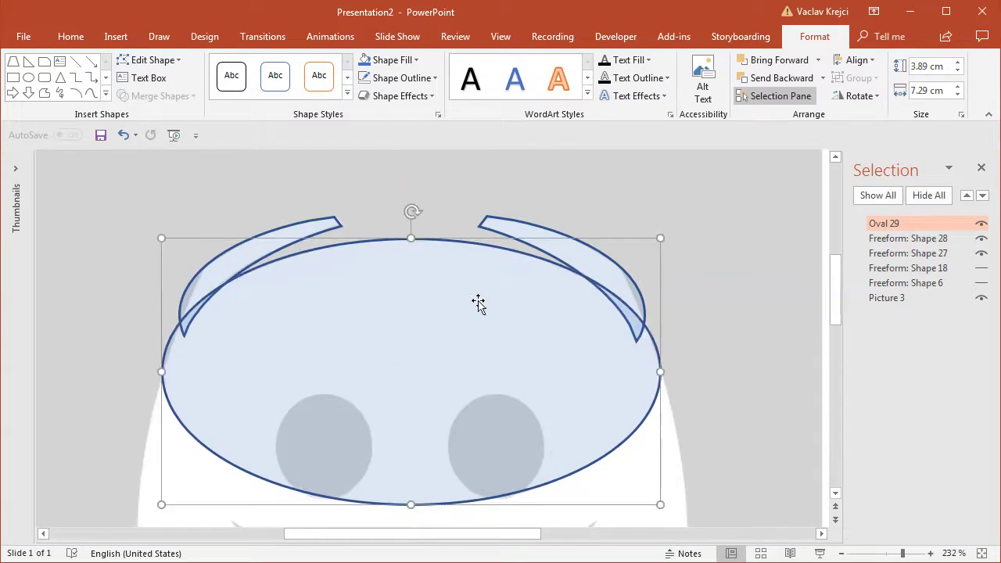
Union the oval with both curved pieces into one 4.22 × 7.29 cm head freeform
{"action": "left_click", "coordinate": [539, 235], "text": "shift"}
{"action": "left_click", "coordinate": [338, 227], "text": "shift"}
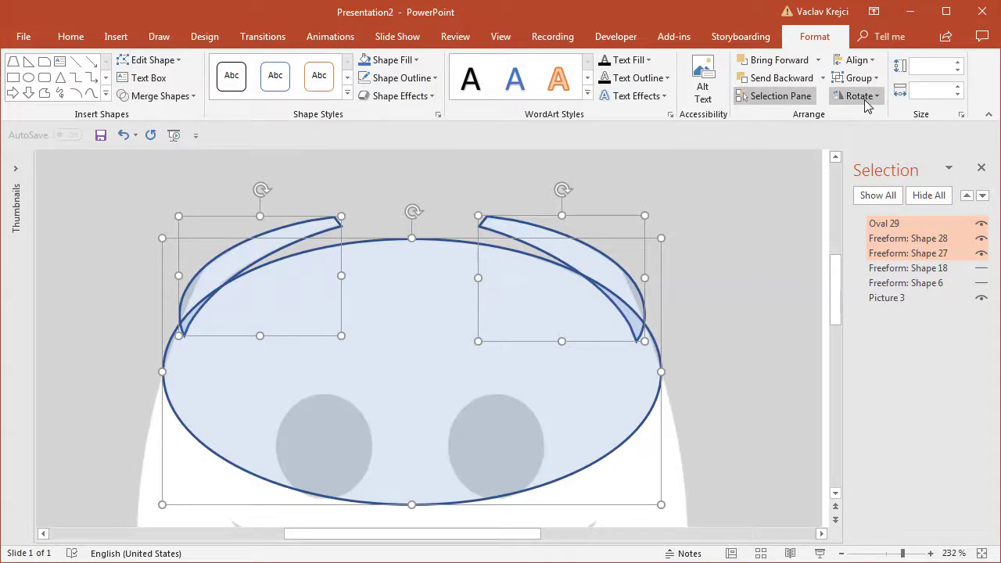
{"action": "left_click", "coordinate": [150, 96]}
{"action": "left_click", "coordinate": [147, 117]}
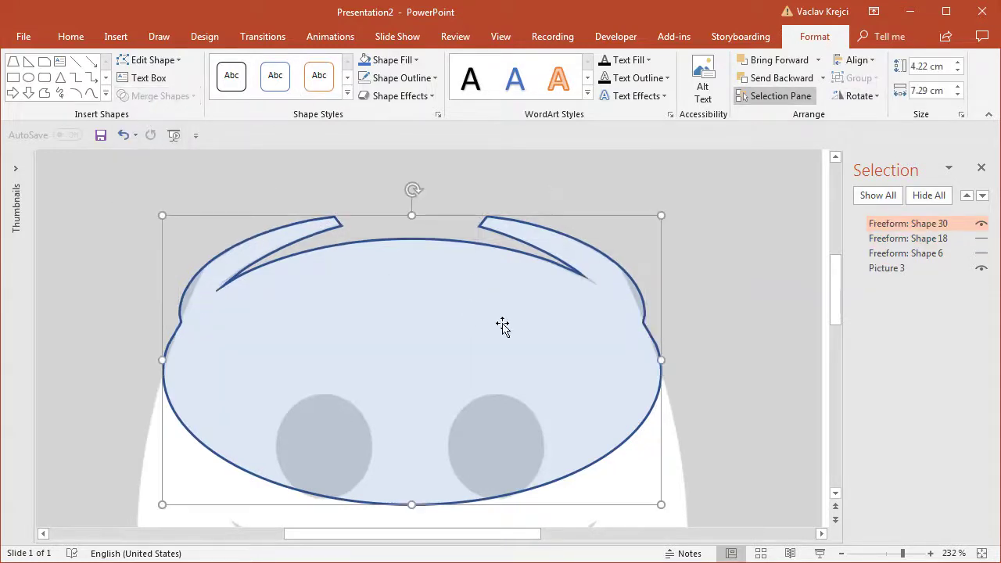
{"action": "left_click_drag", "start_coordinate": [901, 555], "coordinate": [891, 554]}
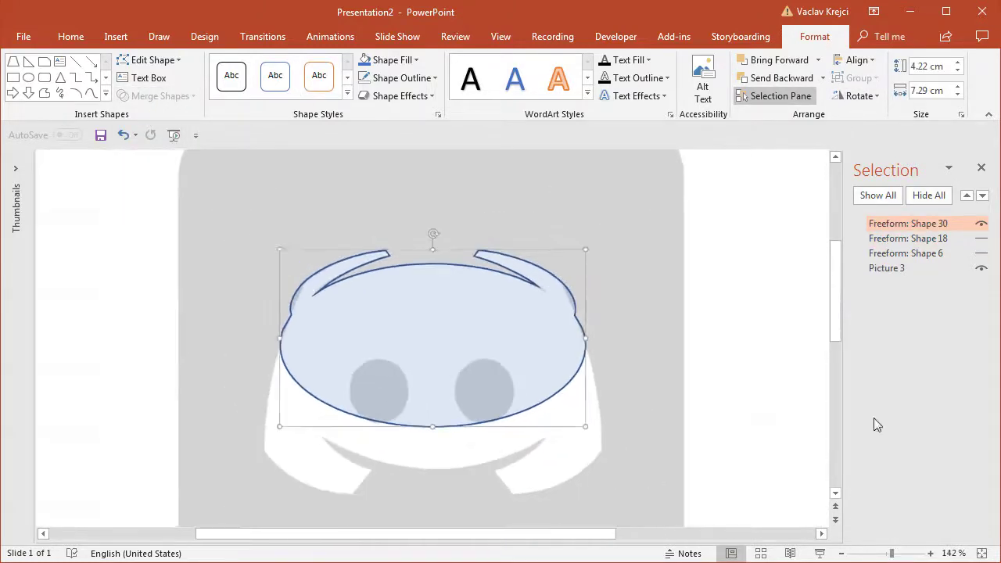
Hide the head and subtract a rectangle from Shape 18 to cut off its top
{"action": "left_click", "coordinate": [901, 240]}
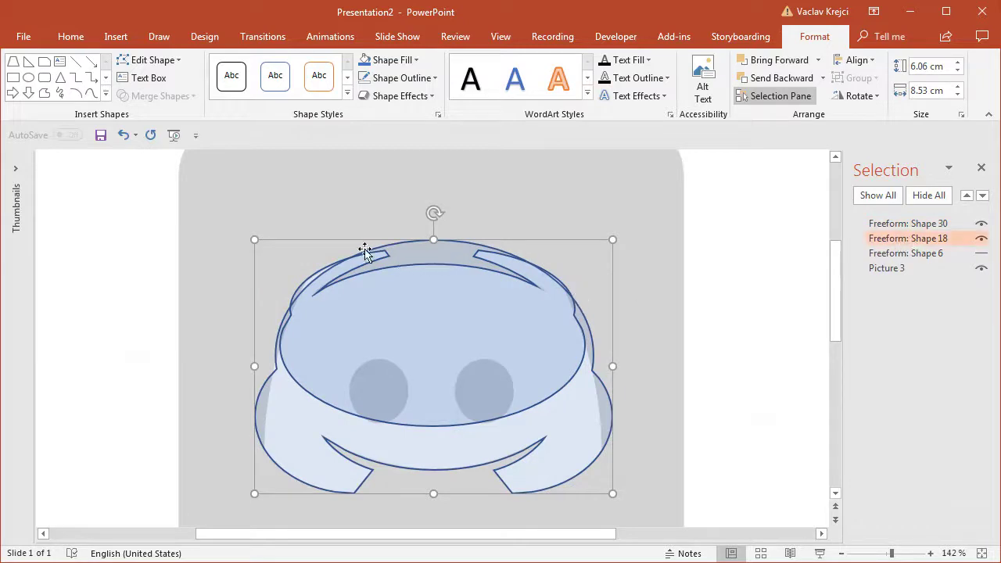
{"action": "left_click", "coordinate": [982, 225]}
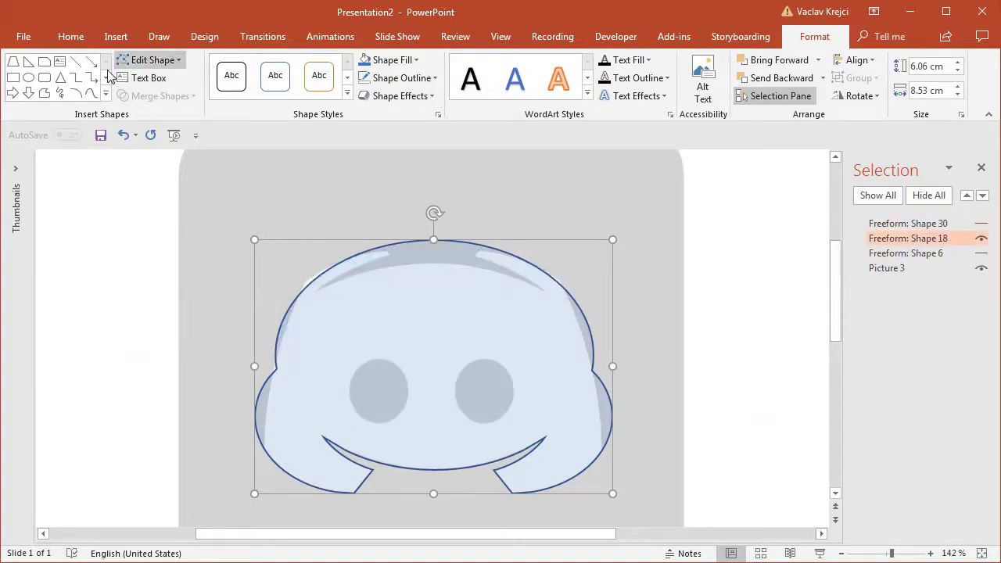
{"action": "left_click_drag", "start_coordinate": [215, 204], "coordinate": [629, 335]}
{"action": "left_click", "coordinate": [532, 389]}
{"action": "left_click", "coordinate": [554, 248], "text": "shift"}
{"action": "left_click", "coordinate": [149, 95]}
{"action": "left_click", "coordinate": [152, 190]}
Show the head again and unite it with the bottom part into one 5.82 × 8.53 cm shape
{"action": "left_click", "coordinate": [908, 225]}
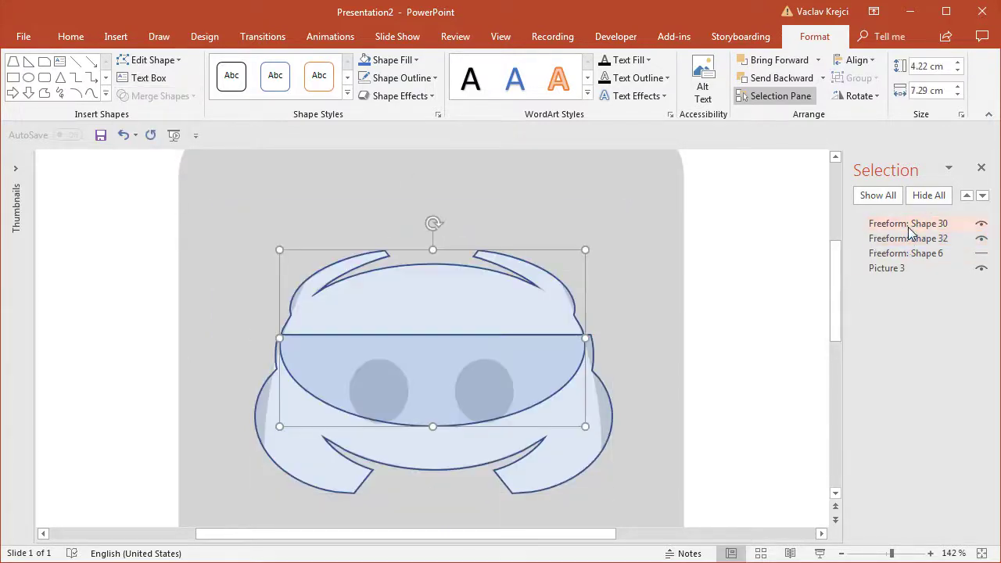
{"action": "left_click", "coordinate": [594, 428], "text": "shift"}
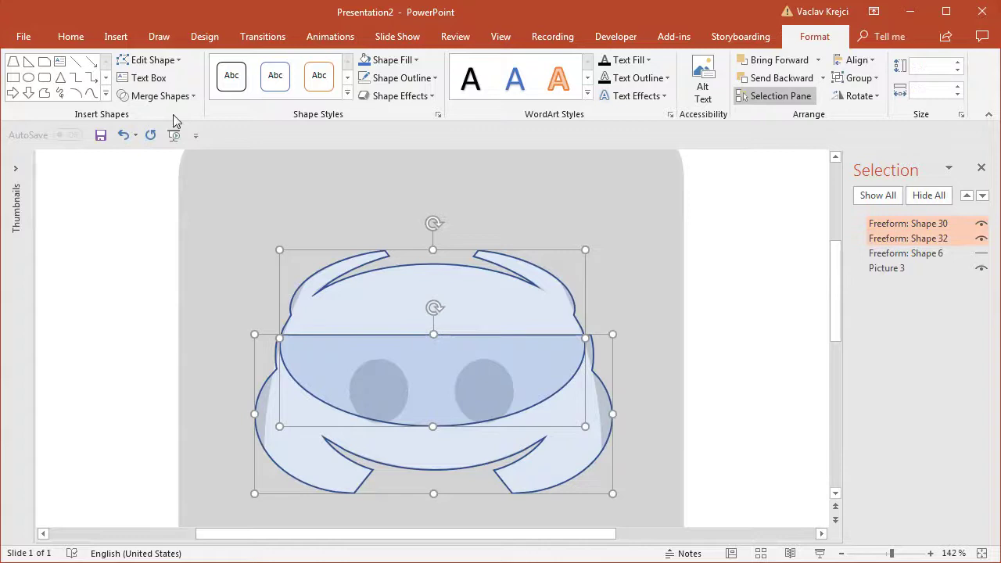
{"action": "left_click", "coordinate": [157, 96]}
{"action": "left_click", "coordinate": [154, 116]}
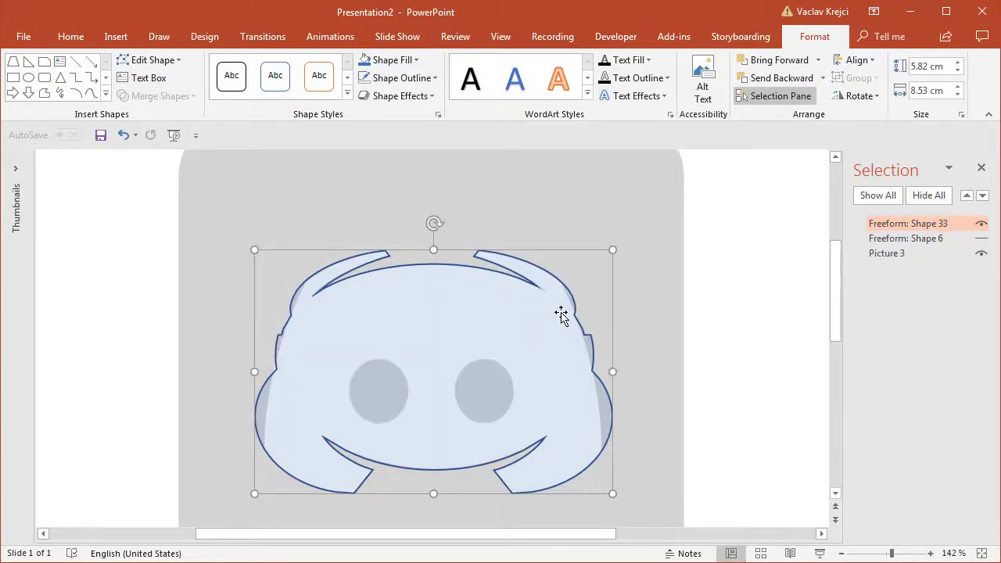
{"action": "left_click", "coordinate": [908, 238]}
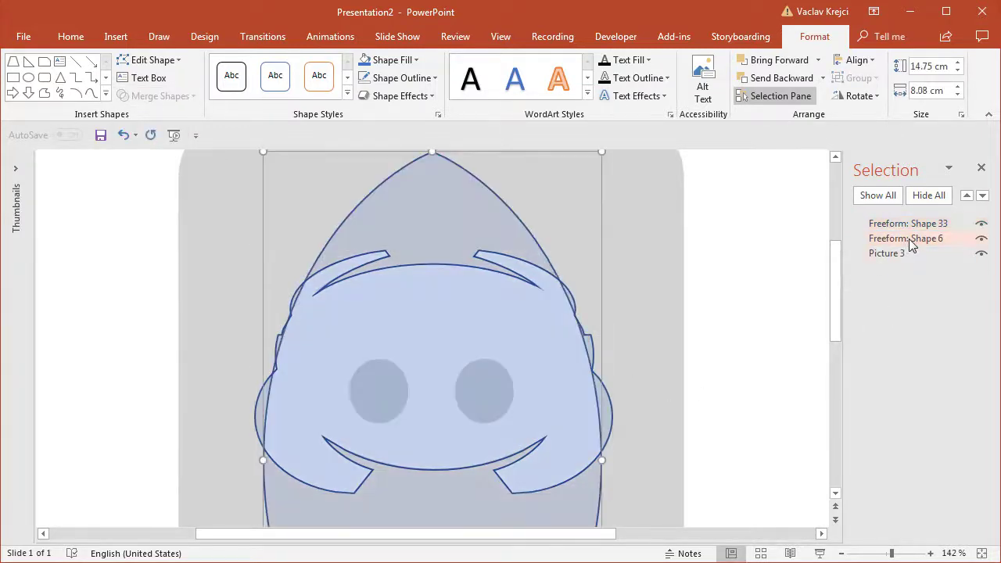
Toggle the merged shape and Shape 6 on and off to check edges at high zoom
{"action": "left_click", "coordinate": [981, 223]}
{"action": "left_click", "coordinate": [982, 238]}
{"action": "left_click", "coordinate": [983, 239]}
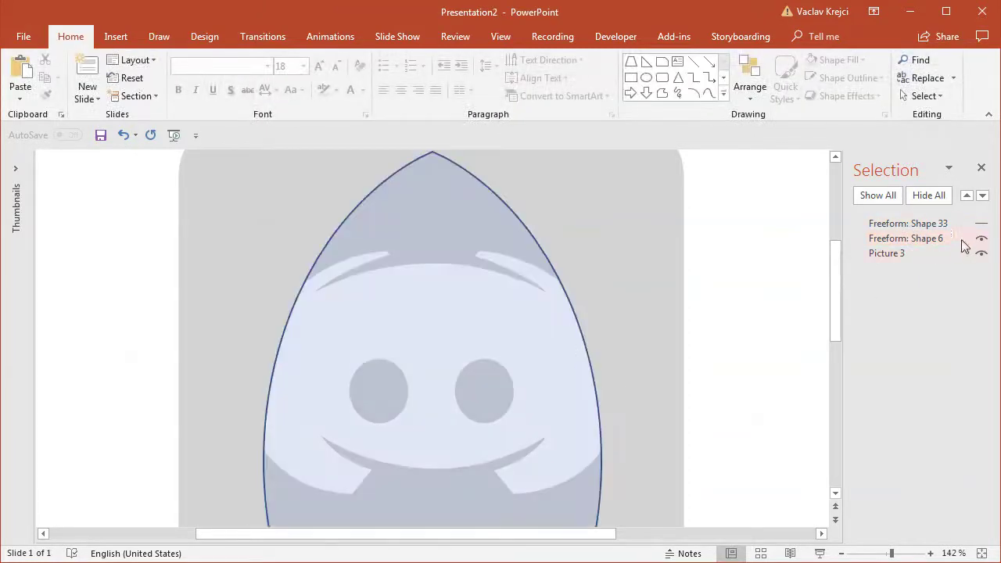
{"action": "left_click", "coordinate": [981, 224]}
{"action": "left_click_drag", "start_coordinate": [834, 310], "coordinate": [838, 324]}
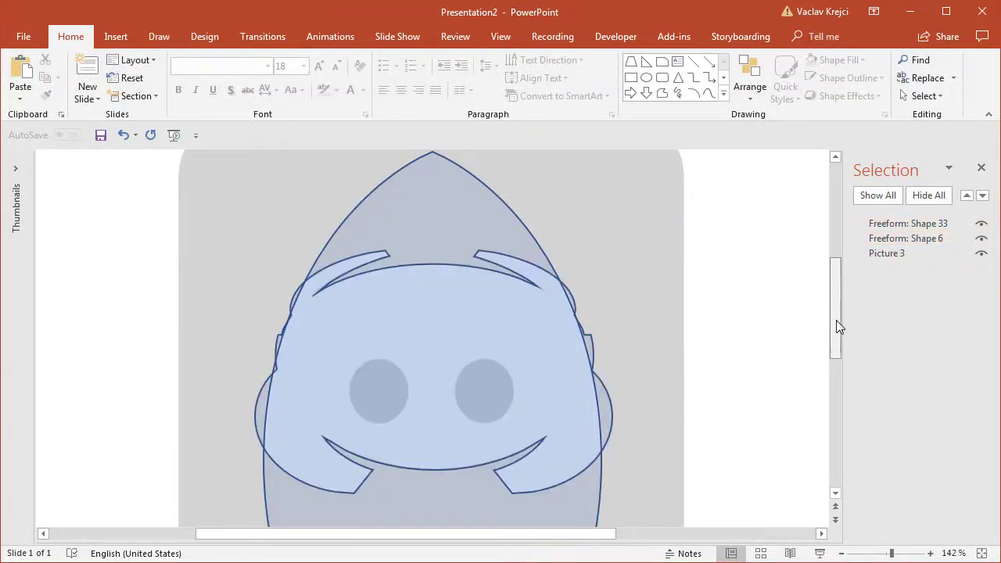
{"action": "left_click_drag", "start_coordinate": [905, 554], "coordinate": [912, 553]}
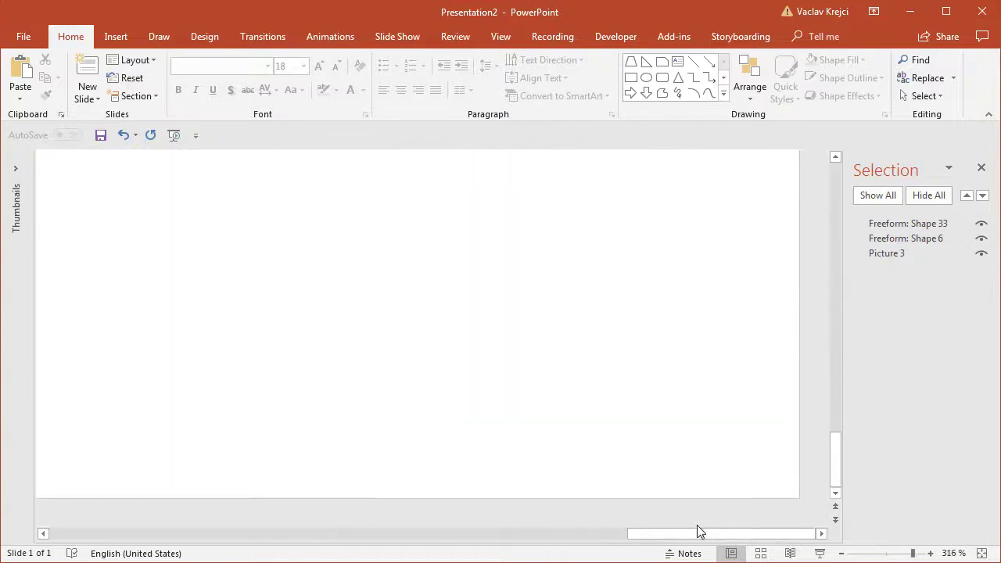
{"action": "left_click_drag", "start_coordinate": [657, 534], "coordinate": [447, 534]}
{"action": "left_click_drag", "start_coordinate": [837, 453], "coordinate": [836, 298]}
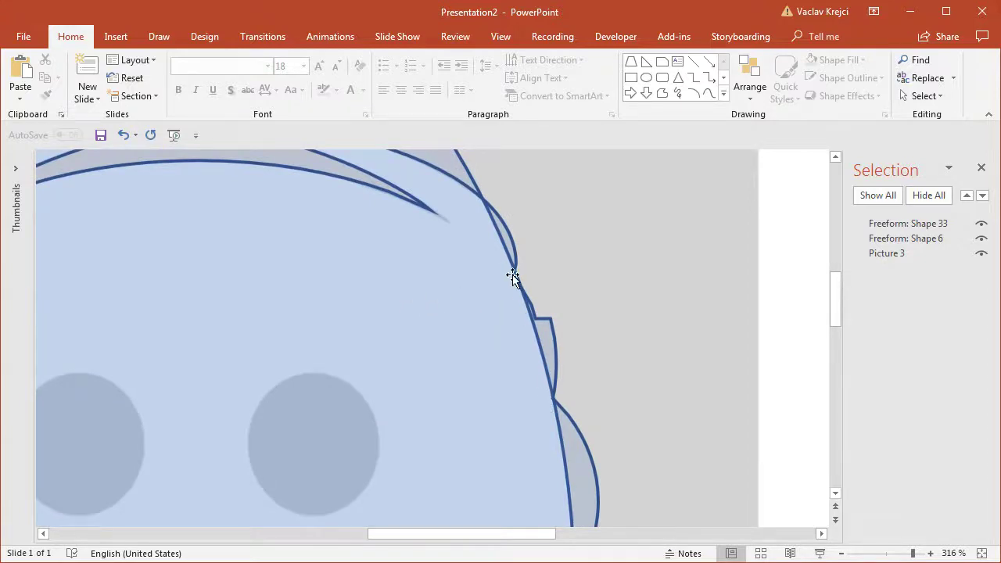
{"action": "left_click", "coordinate": [888, 553]}
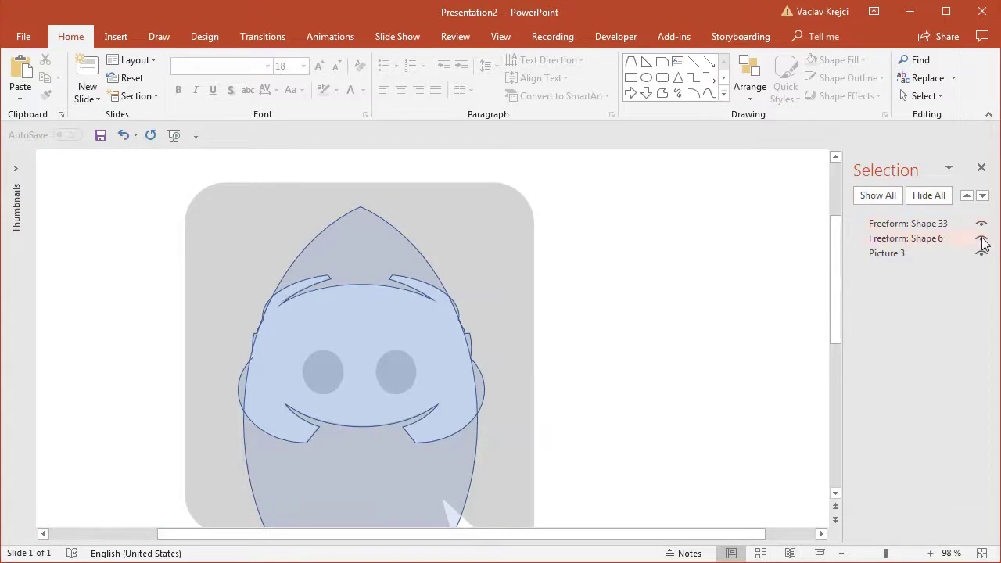
Hide the tall pointed Shape 6 and zoom in to 172% so the head fills the view
{"action": "left_click", "coordinate": [982, 240]}
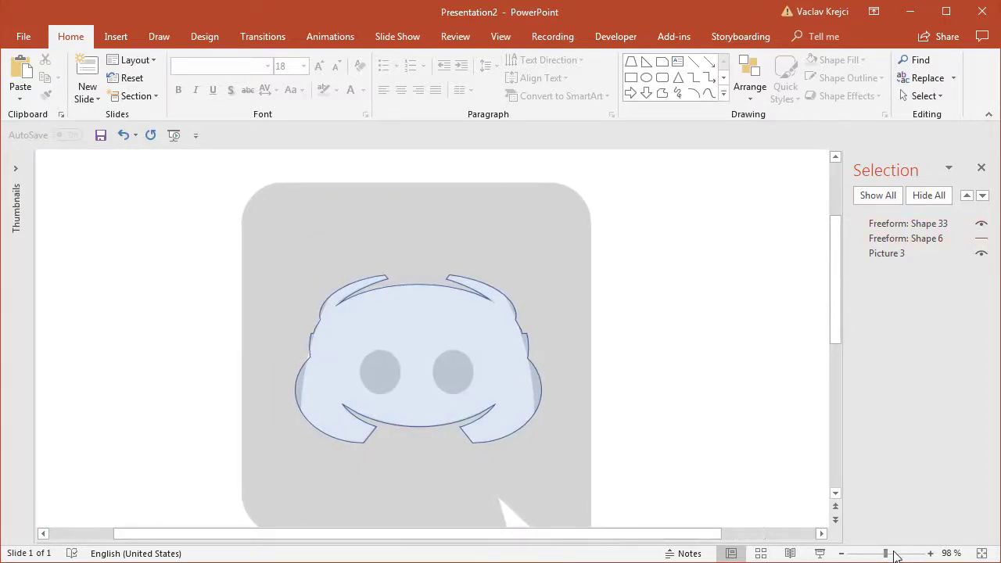
{"action": "left_click", "coordinate": [896, 553]}
{"action": "left_click", "coordinate": [116, 37]}
{"action": "left_click", "coordinate": [232, 78]}
{"action": "left_click", "coordinate": [319, 132]}
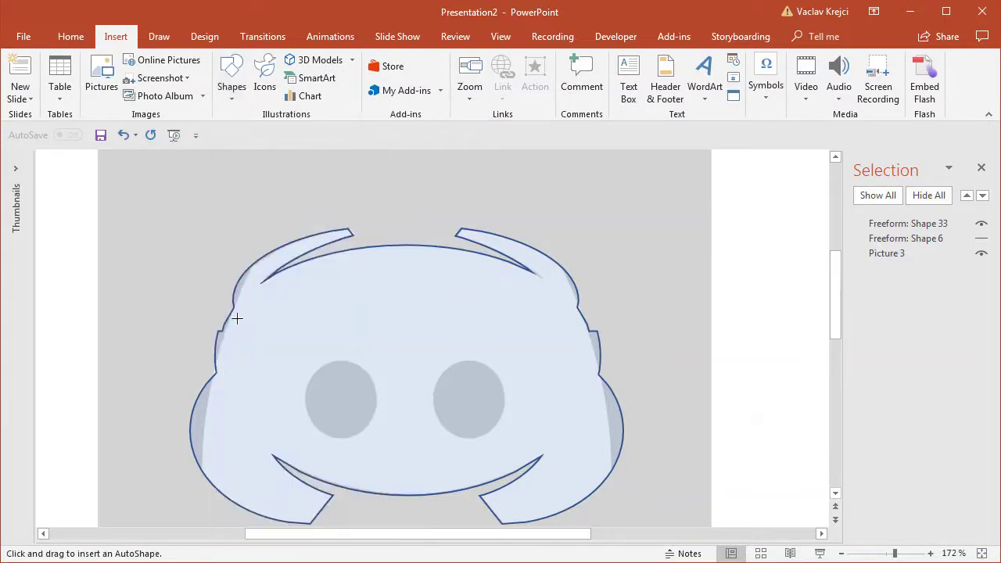
Draw a rectangle across the middle of the head and union it with Shape 33
{"action": "left_click_drag", "start_coordinate": [152, 295], "coordinate": [640, 428]}
{"action": "left_click", "coordinate": [536, 268], "text": "shift"}
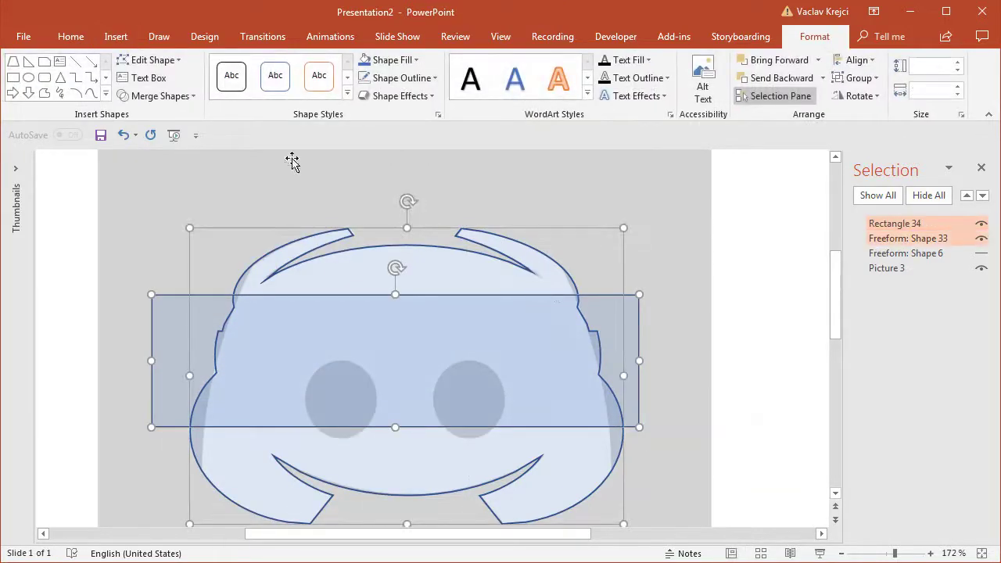
{"action": "left_click", "coordinate": [182, 96]}
{"action": "left_click", "coordinate": [175, 117]}
Unhide Shape 6 and intersect it with the head, giving rounded-top Shape 36, 5.82 × 8.06 cm
{"action": "left_click", "coordinate": [906, 239]}
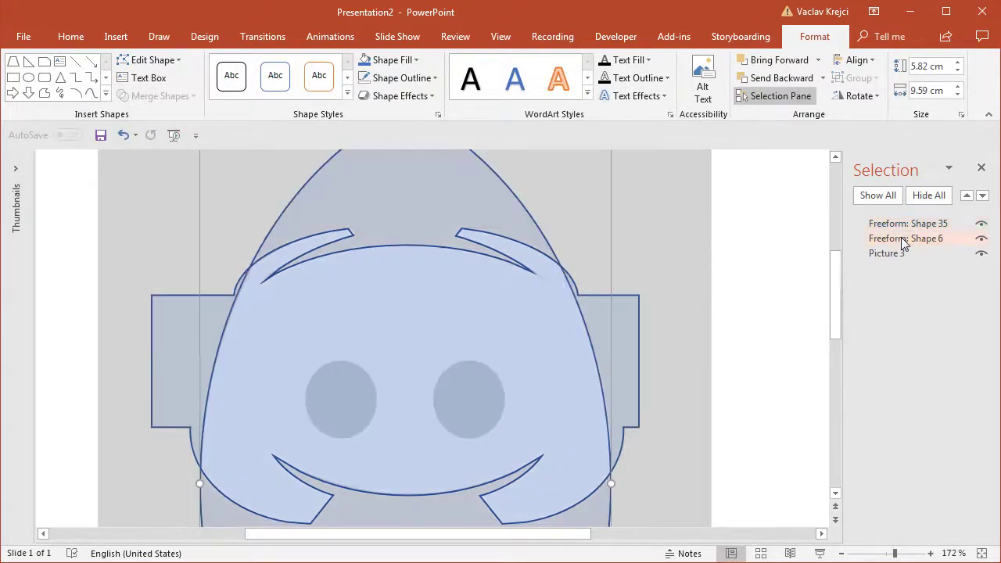
{"action": "left_click", "coordinate": [917, 226]}
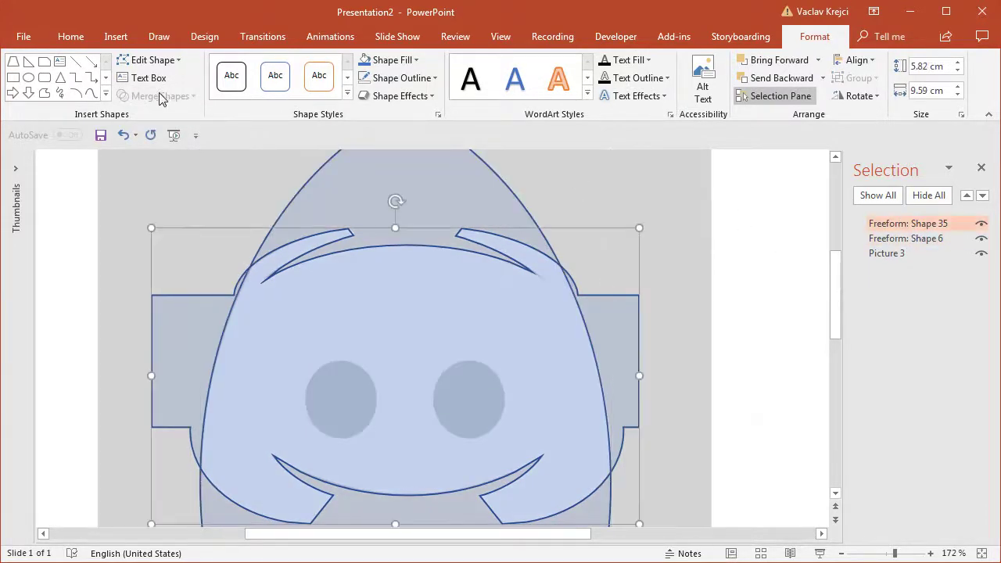
{"action": "left_click", "coordinate": [927, 240], "text": "ctrl"}
{"action": "left_click", "coordinate": [172, 96]}
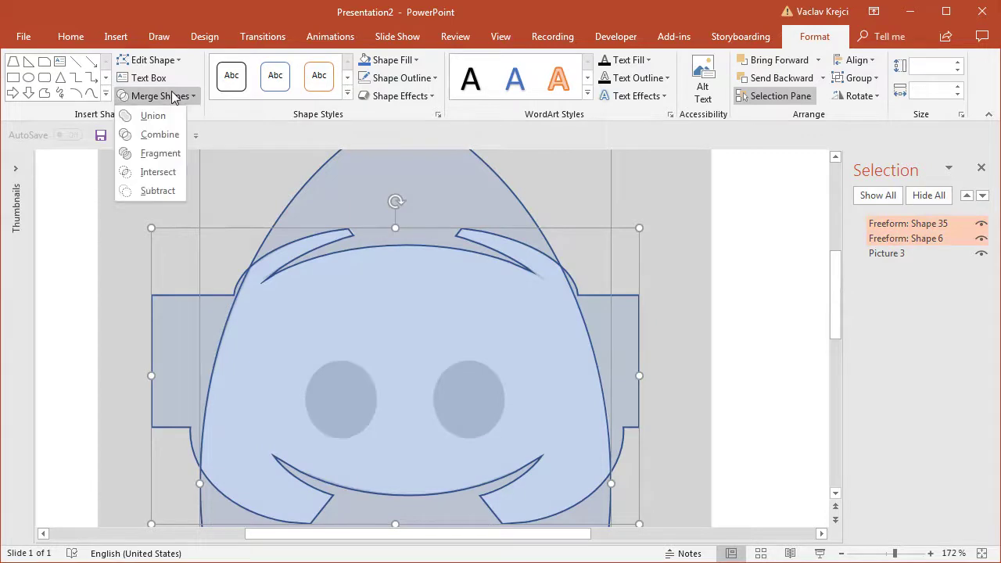
{"action": "left_click", "coordinate": [162, 174]}
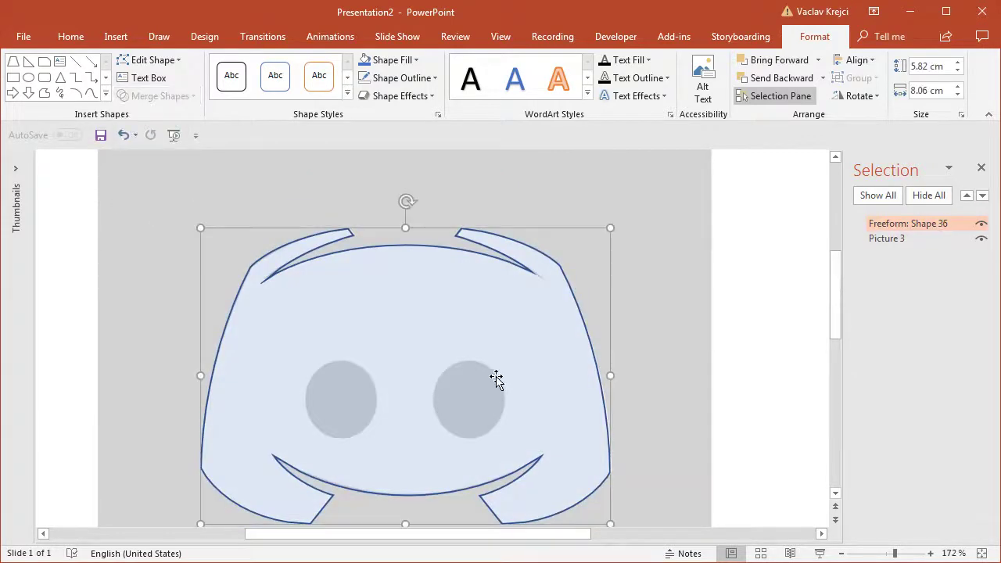
{"action": "mouse_move", "coordinate": [831, 335]}
{"action": "left_mouse_down"}
{"action": "mouse_move", "coordinate": [838, 325]}
{"action": "mouse_move", "coordinate": [832, 345]}
{"action": "left_mouse_up"}
{"action": "key", "text": "Escape"}
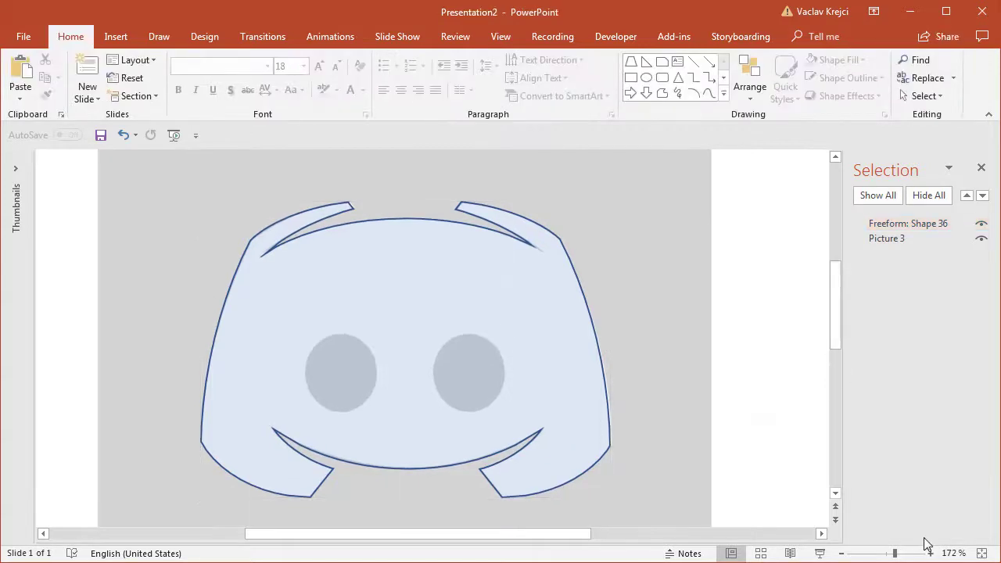
{"action": "left_click_drag", "start_coordinate": [894, 552], "coordinate": [881, 553]}
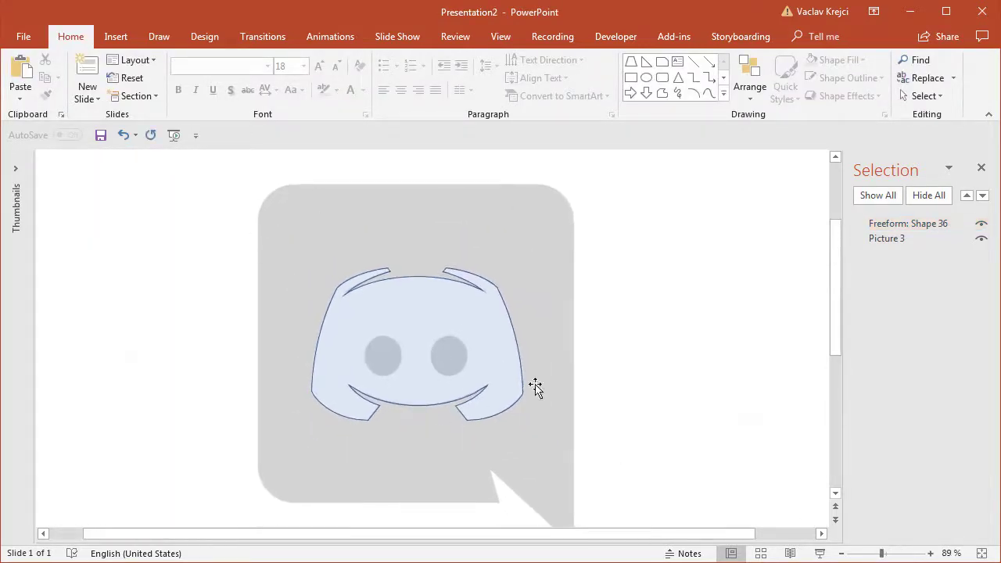
{"action": "left_click", "coordinate": [897, 554]}
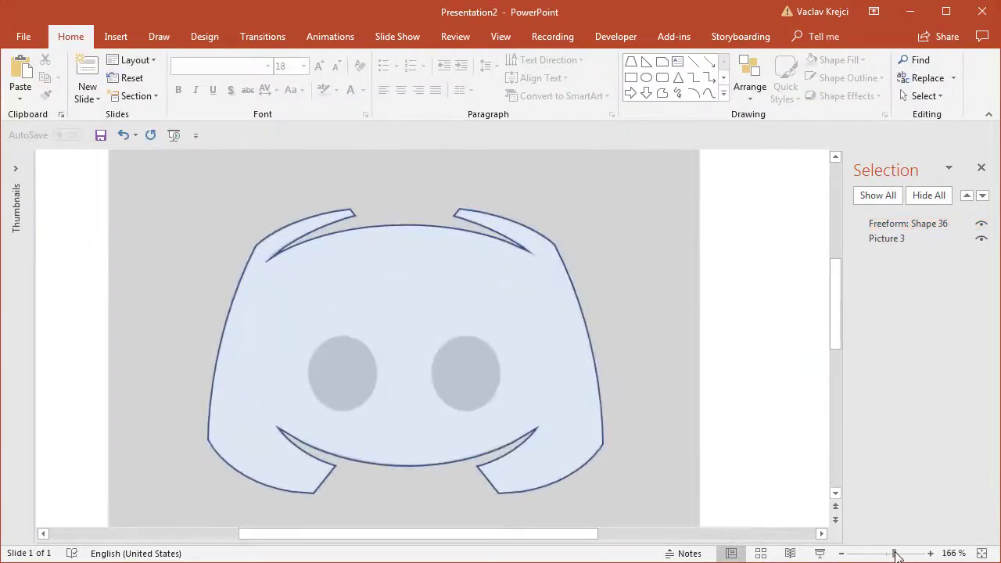
Draw a 1.53 × 1.38 cm oval over the left eye and copy it onto the right eye
{"action": "left_click", "coordinate": [899, 554]}
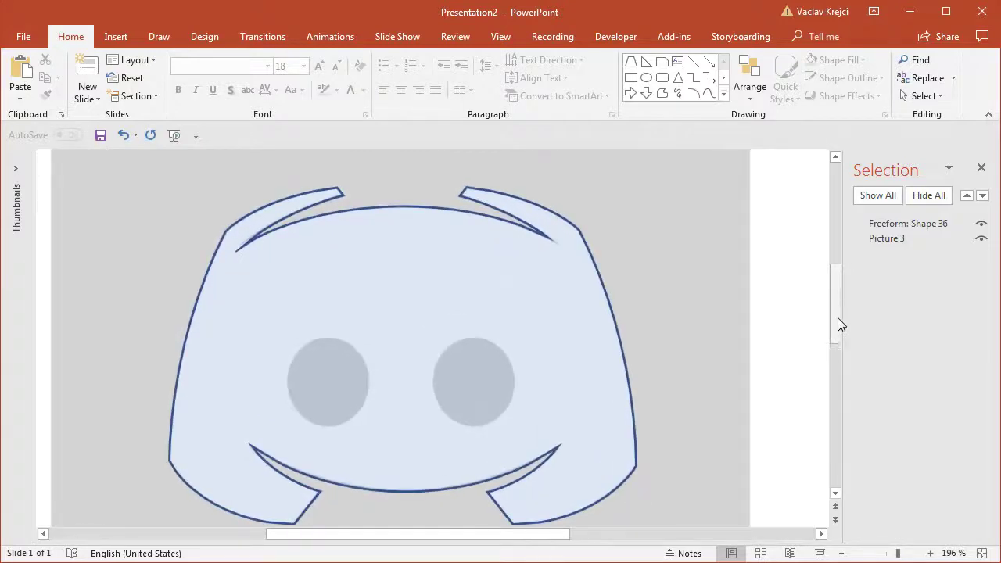
{"action": "left_click_drag", "start_coordinate": [838, 318], "coordinate": [838, 332]}
{"action": "left_click", "coordinate": [116, 36]}
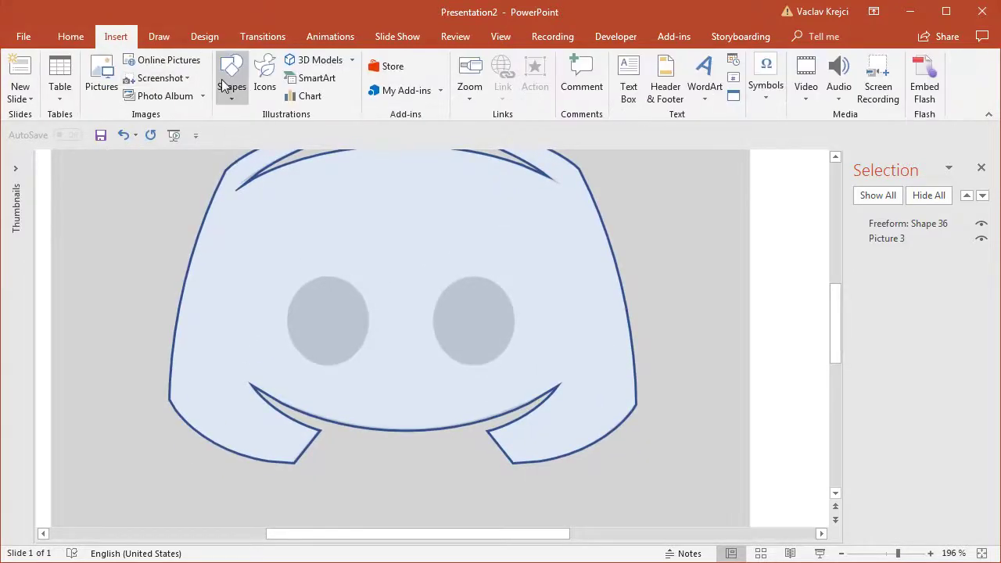
{"action": "left_click", "coordinate": [228, 86]}
{"action": "left_click", "coordinate": [332, 131]}
{"action": "left_click_drag", "start_coordinate": [289, 277], "coordinate": [369, 366]}
{"action": "left_click_drag", "start_coordinate": [331, 340], "coordinate": [477, 344]}
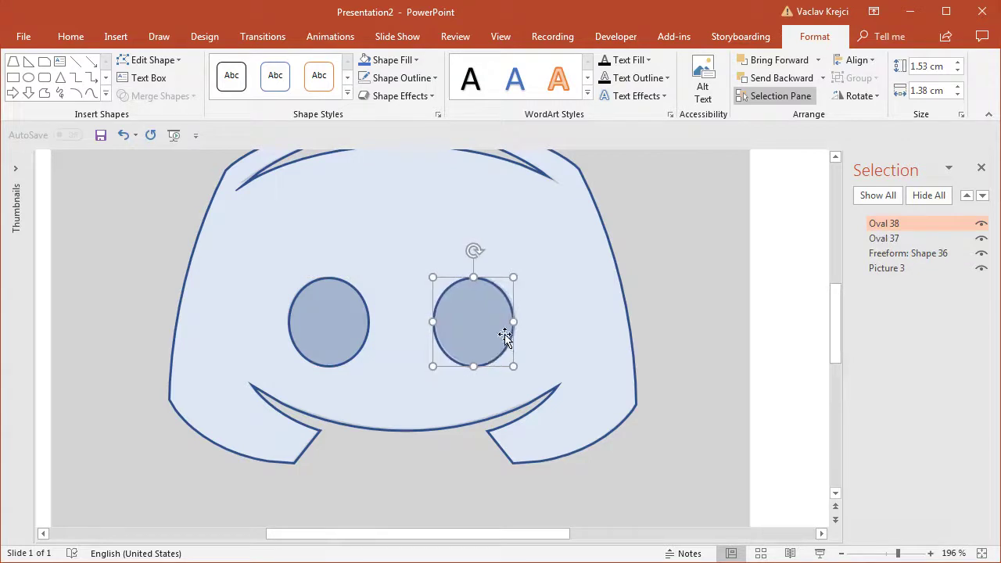
{"action": "left_click", "coordinate": [888, 555]}
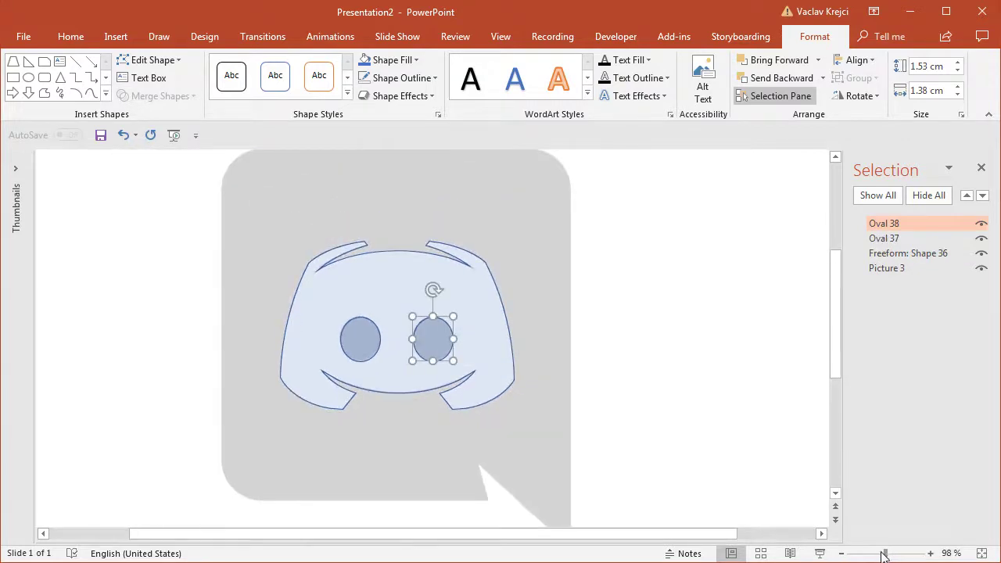
Draw a rounded rectangle over the reference logo's grey background square
{"action": "left_click_drag", "start_coordinate": [884, 555], "coordinate": [881, 554]}
{"action": "left_click", "coordinate": [115, 37]}
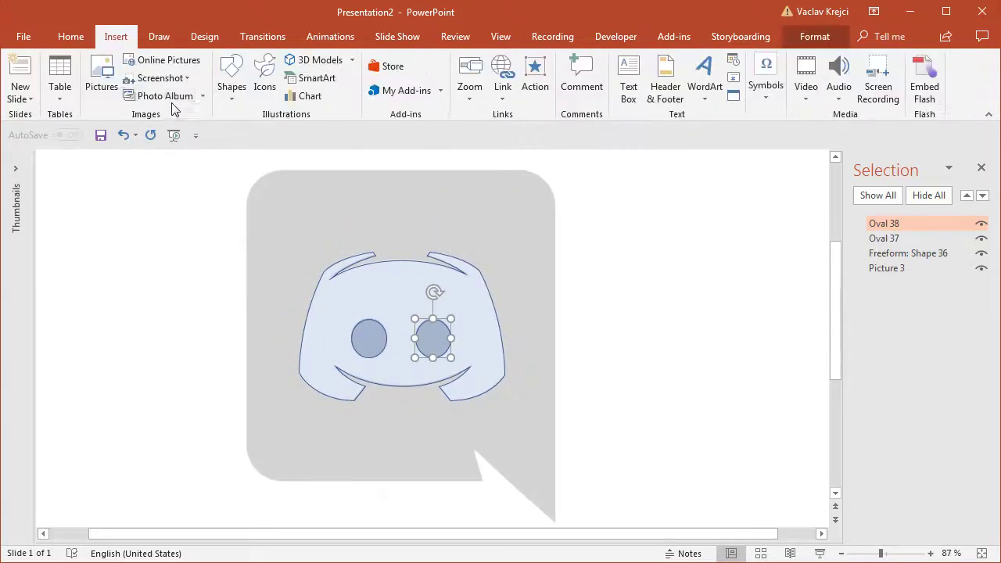
{"action": "left_click", "coordinate": [227, 100]}
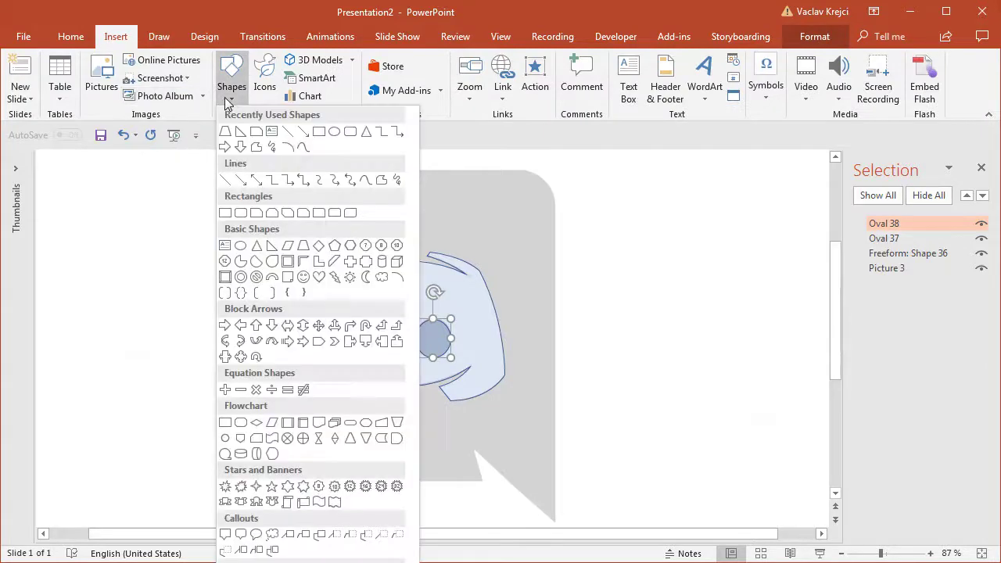
{"action": "left_click", "coordinate": [255, 212]}
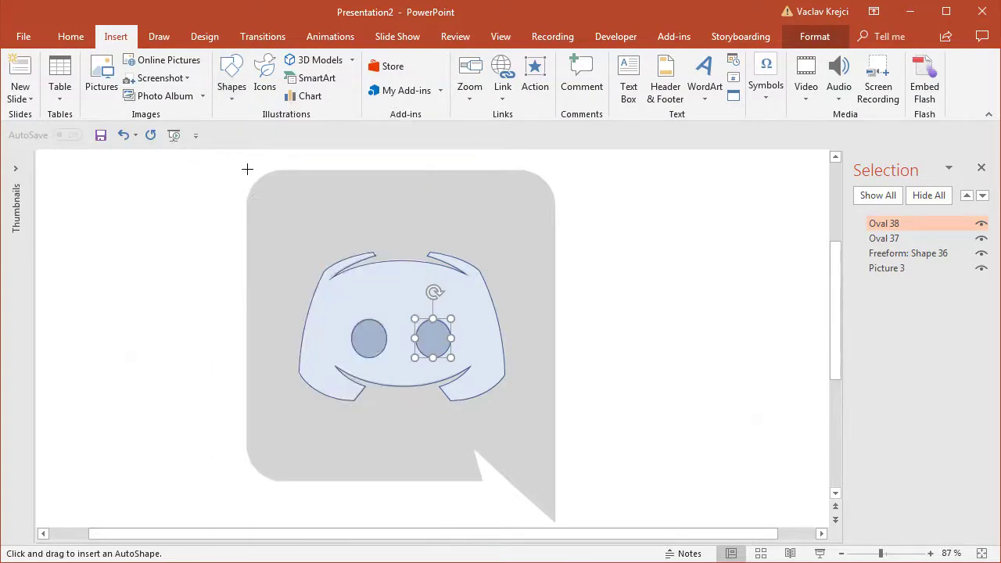
{"action": "left_click_drag", "start_coordinate": [246, 169], "coordinate": [554, 479]}
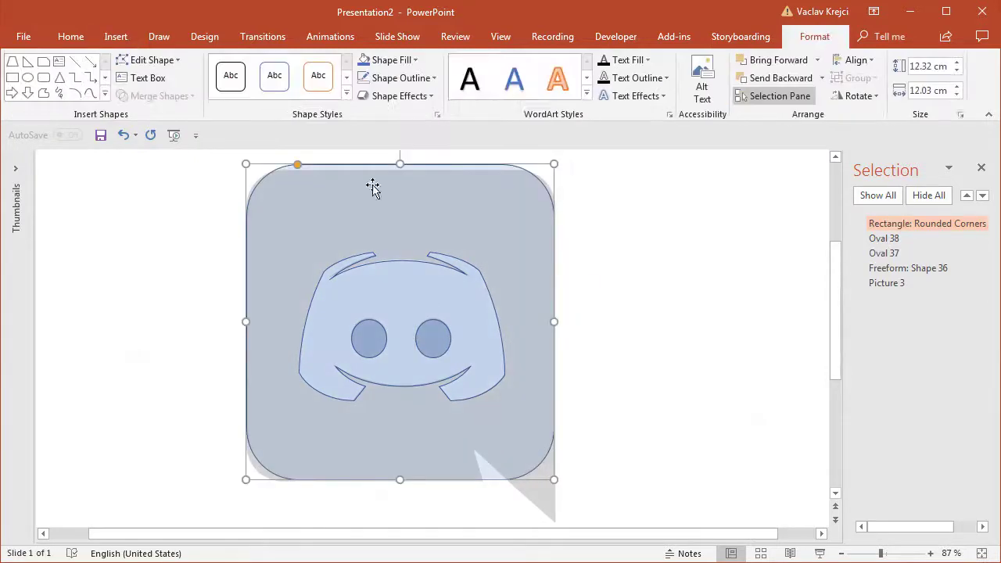
Fit the rounded rectangle's edges and corner roundness to the background, about 12.15 × 12.03 cm
{"action": "left_click_drag", "start_coordinate": [398, 164], "coordinate": [399, 172]}
{"action": "left_click_drag", "start_coordinate": [296, 172], "coordinate": [279, 176]}
{"action": "key", "text": "ctrl+z"}
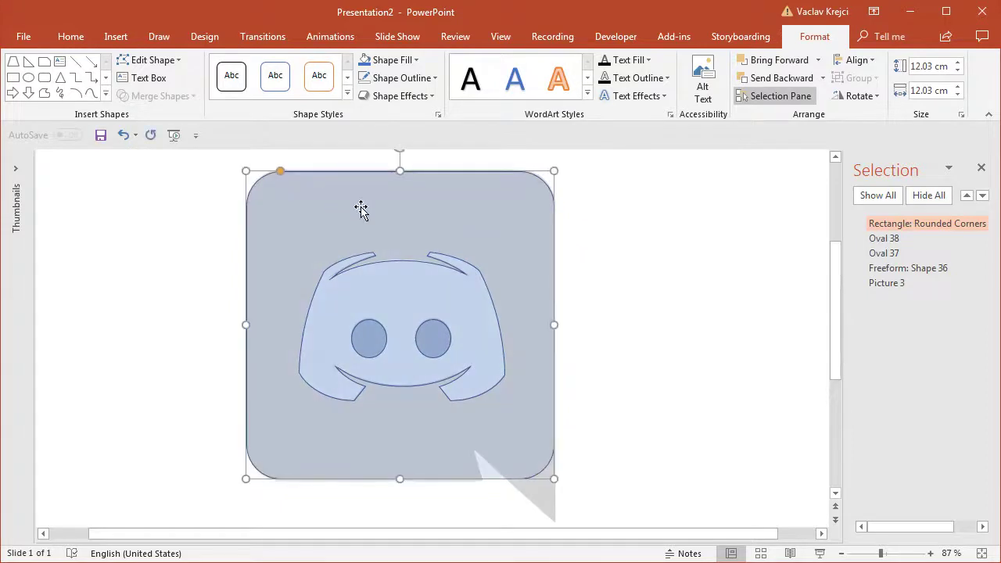
{"action": "left_click_drag", "start_coordinate": [403, 480], "coordinate": [409, 481]}
{"action": "left_click", "coordinate": [904, 557]}
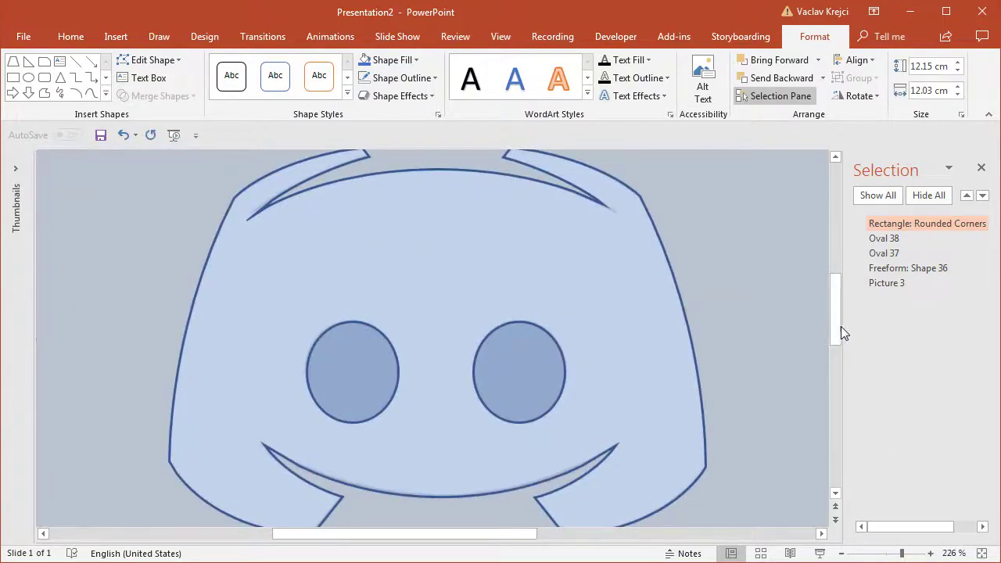
{"action": "left_click_drag", "start_coordinate": [836, 395], "coordinate": [838, 452]}
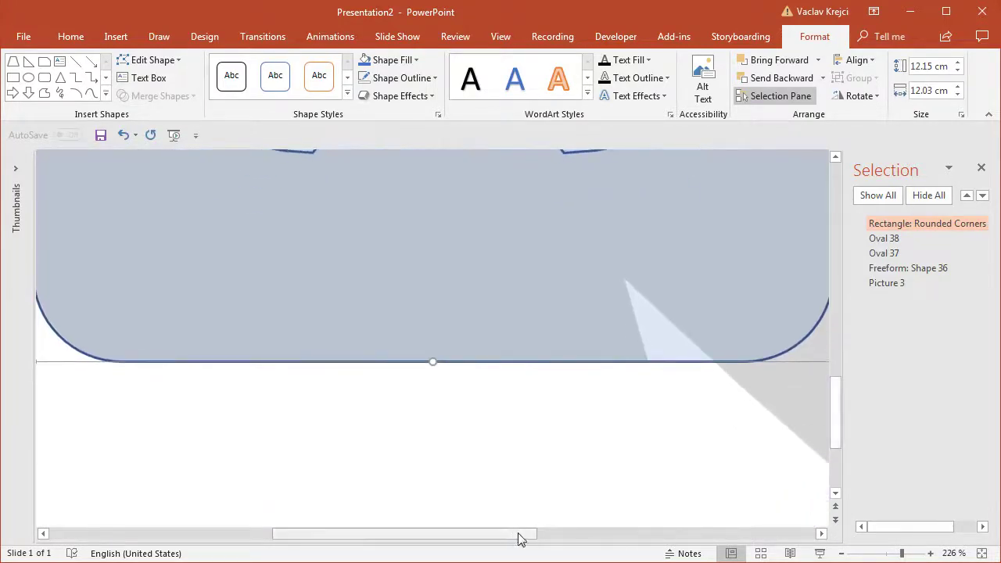
{"action": "left_click_drag", "start_coordinate": [514, 537], "coordinate": [577, 536]}
{"action": "left_click", "coordinate": [116, 37]}
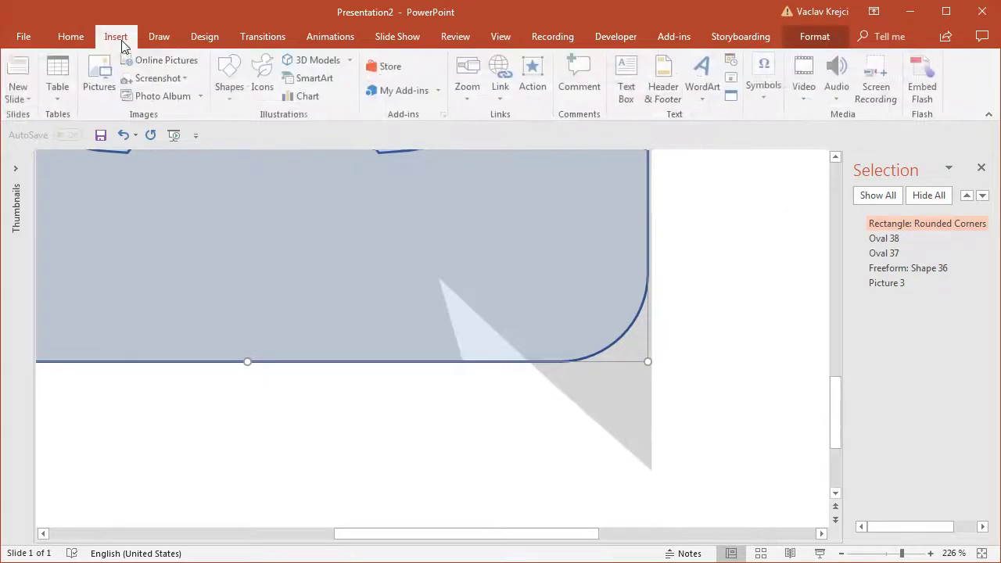
Insert a right triangle near the bubble's tail and flip it horizontally
{"action": "left_click", "coordinate": [231, 87]}
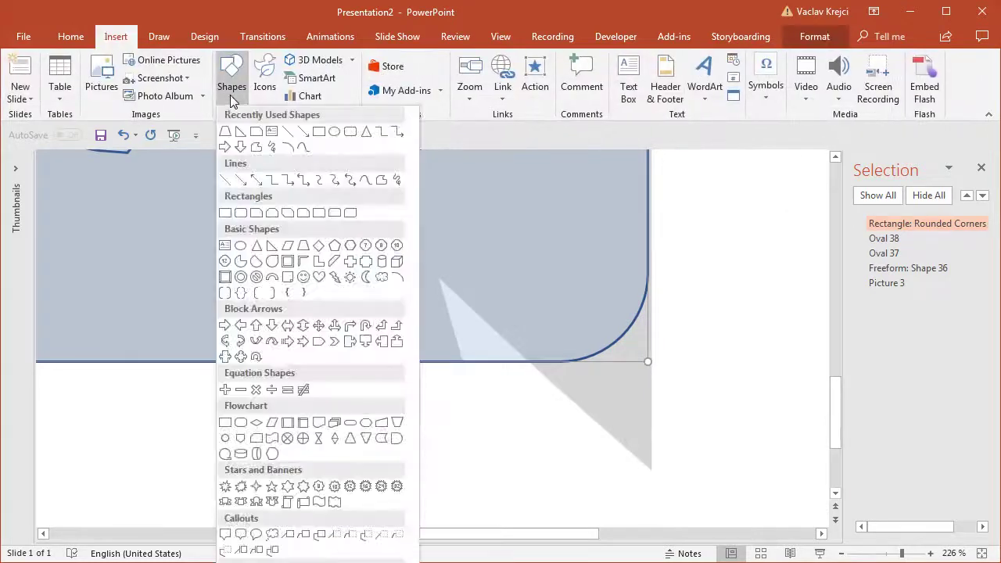
{"action": "left_click", "coordinate": [272, 252]}
{"action": "left_click_drag", "start_coordinate": [431, 205], "coordinate": [644, 375]}
{"action": "left_click", "coordinate": [859, 95]}
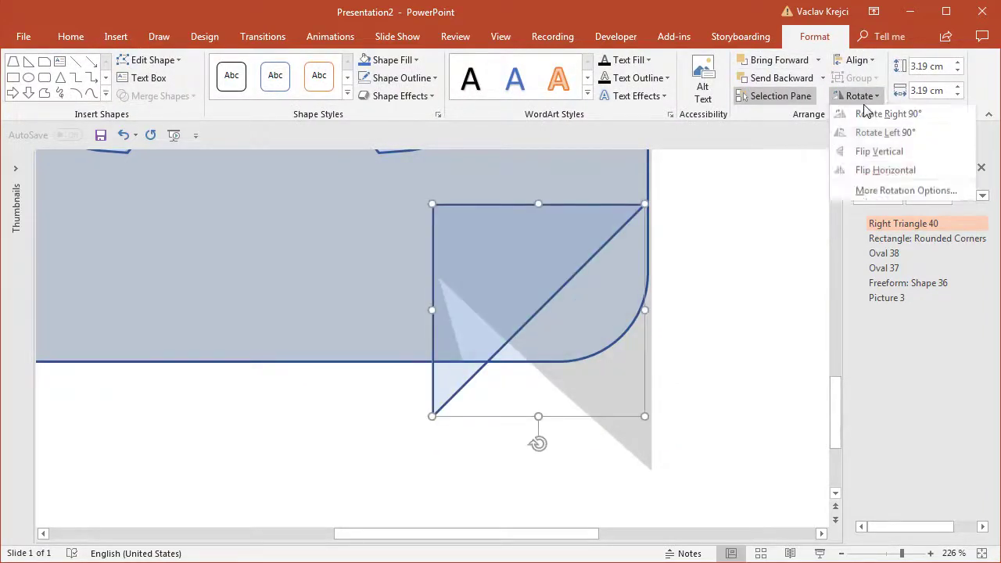
{"action": "left_click", "coordinate": [885, 172]}
Position and shorten the triangle to about 2.88 × 3.19 cm over the rectangle's bottom-right corner
{"action": "left_click_drag", "start_coordinate": [608, 264], "coordinate": [604, 288]}
{"action": "left_click_drag", "start_coordinate": [619, 352], "coordinate": [619, 366]}
{"action": "left_click_drag", "start_coordinate": [542, 253], "coordinate": [542, 275]}
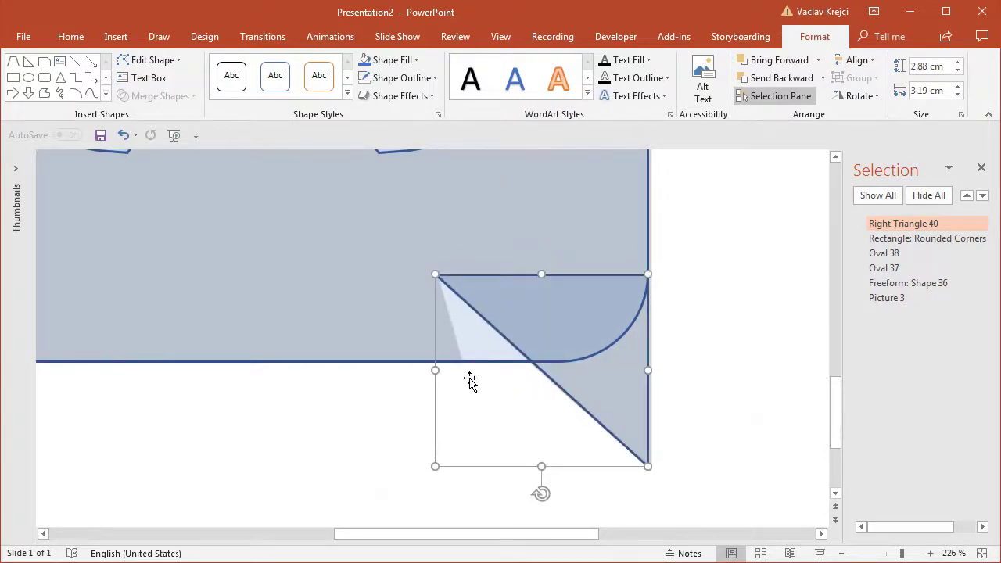
{"action": "left_click", "coordinate": [365, 385]}
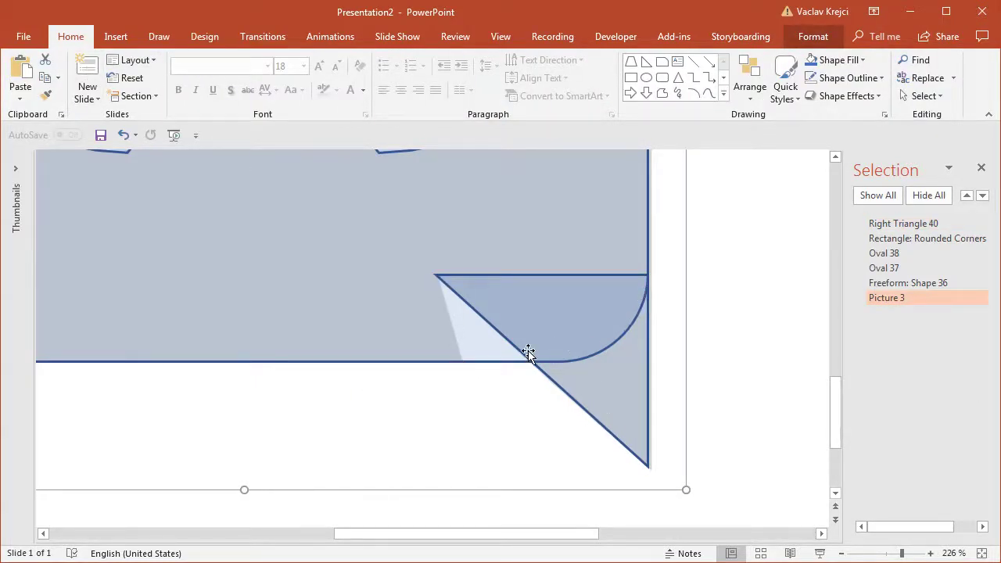
{"action": "left_click", "coordinate": [115, 36]}
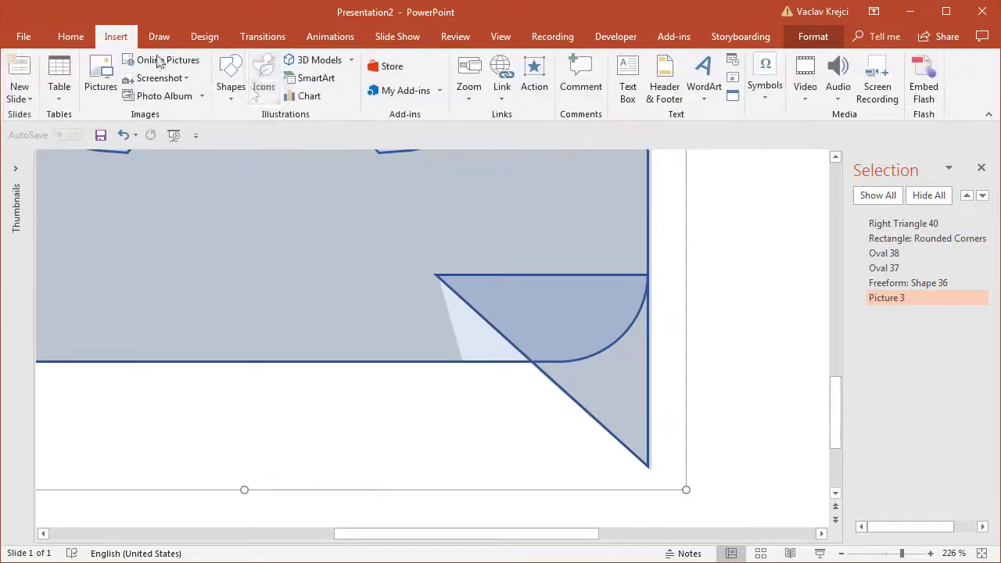
Add a vertically flipped trapezoid across the bubble's bottom-right corner, narrowed at its bottom edge
{"action": "left_click", "coordinate": [230, 82]}
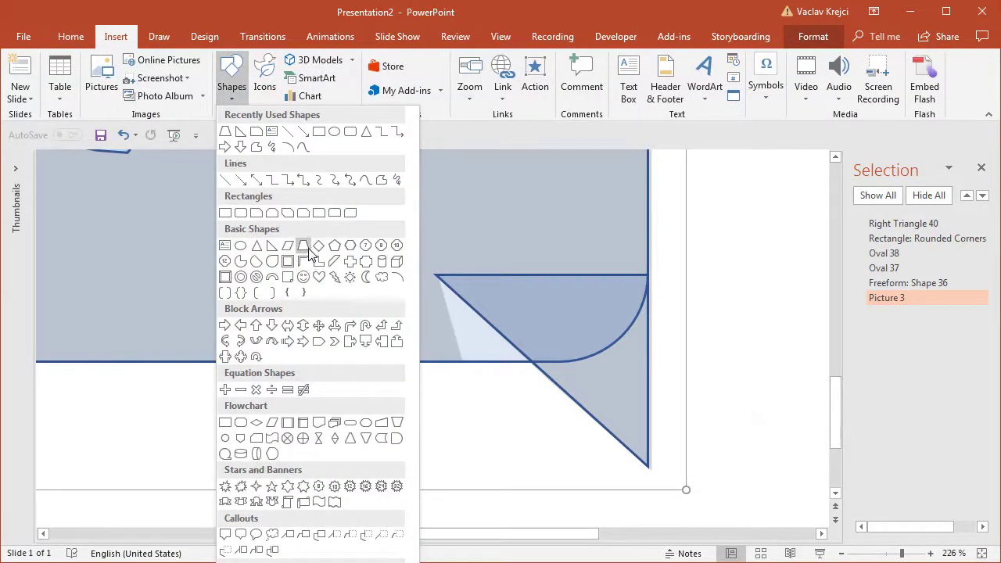
{"action": "left_click", "coordinate": [308, 248]}
{"action": "mouse_move", "coordinate": [390, 283]}
{"action": "left_mouse_down"}
{"action": "mouse_move", "coordinate": [680, 404]}
{"action": "mouse_move", "coordinate": [701, 399]}
{"action": "left_mouse_up"}
{"action": "left_click", "coordinate": [858, 95]}
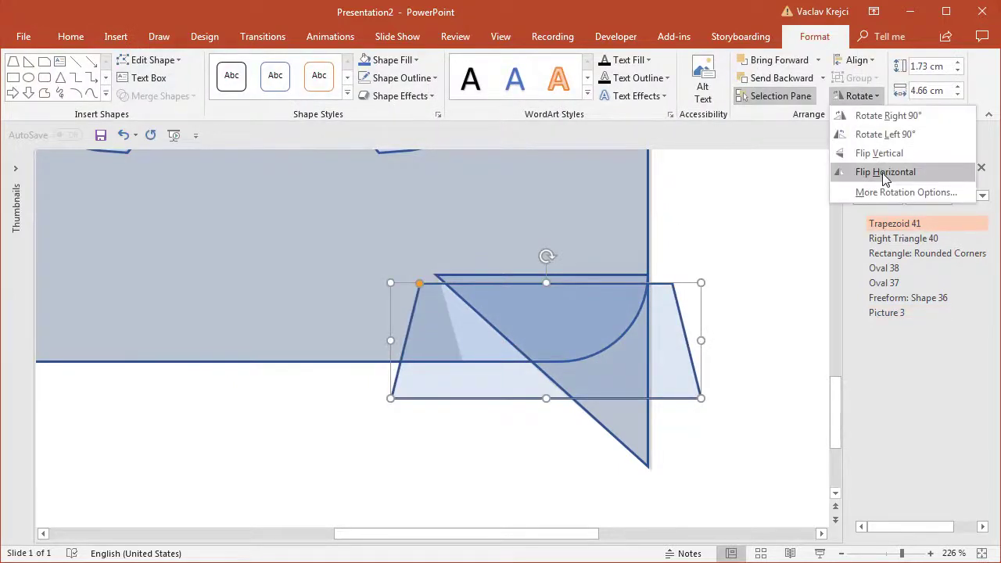
{"action": "left_click", "coordinate": [883, 152]}
{"action": "left_click_drag", "start_coordinate": [492, 337], "coordinate": [531, 327]}
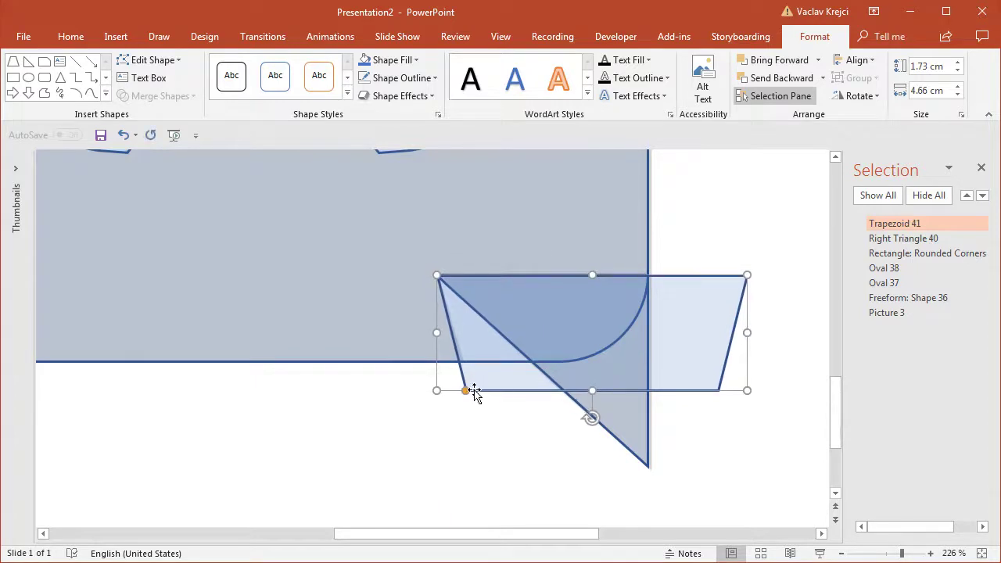
{"action": "left_click_drag", "start_coordinate": [468, 393], "coordinate": [474, 394]}
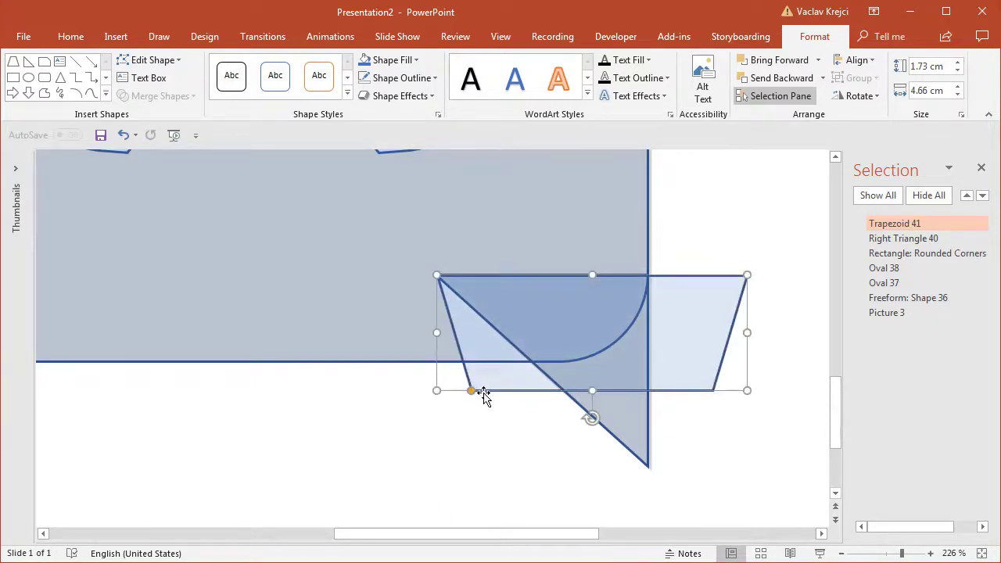
Subtract the trapezoid from the rounded rectangle, then union it with the triangle into Shape 43
{"action": "left_click", "coordinate": [336, 312]}
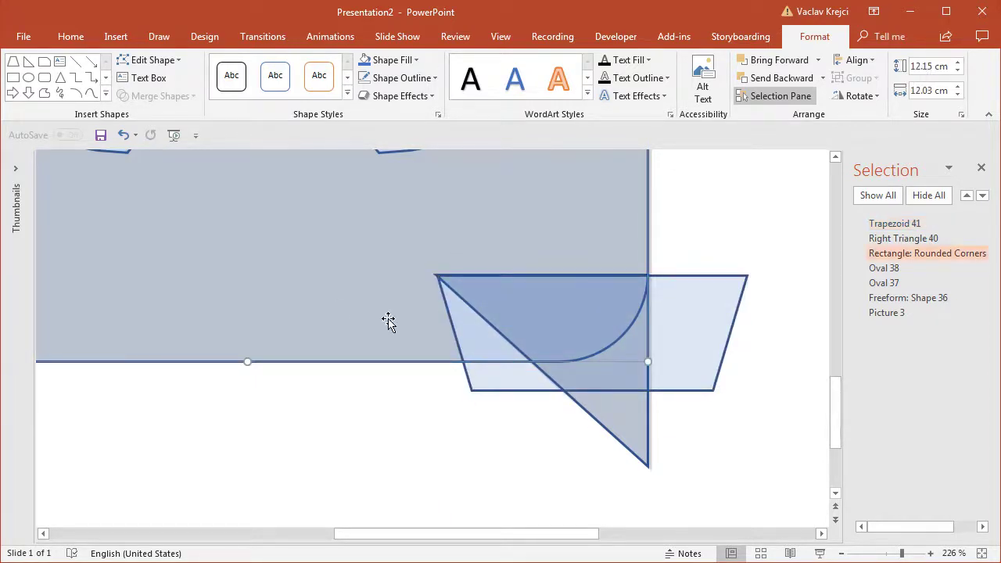
{"action": "left_click", "coordinate": [691, 325], "text": "shift"}
{"action": "left_click", "coordinate": [154, 97]}
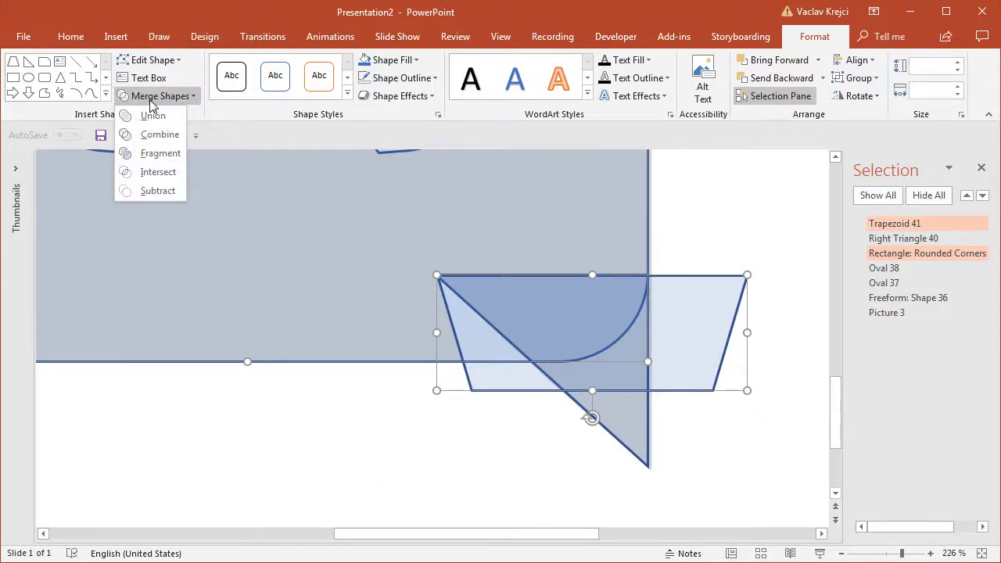
{"action": "left_click", "coordinate": [157, 190]}
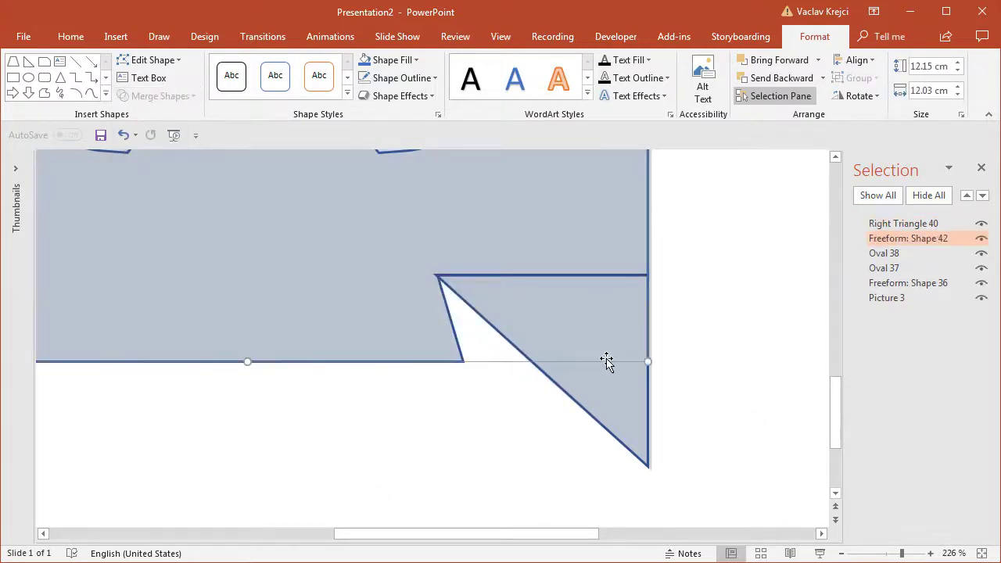
{"action": "left_click", "coordinate": [547, 305], "text": "shift"}
{"action": "left_click", "coordinate": [154, 97]}
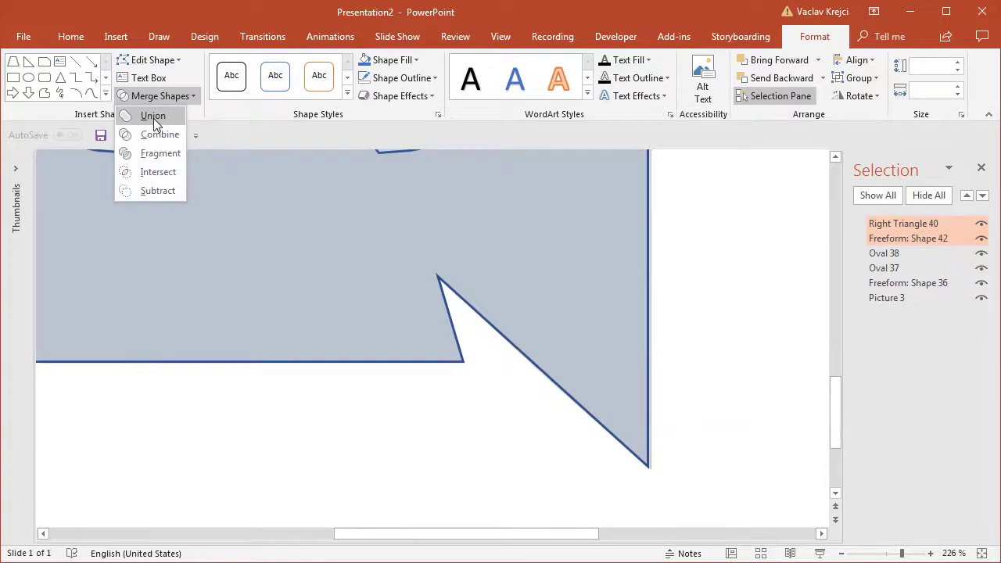
{"action": "left_click", "coordinate": [155, 118]}
{"action": "left_click", "coordinate": [880, 554]}
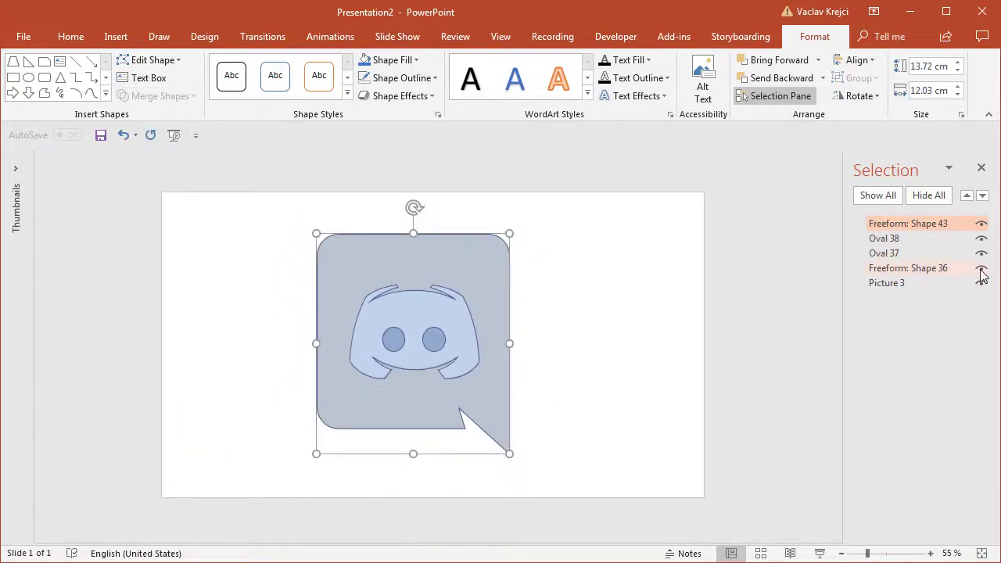
{"action": "left_click", "coordinate": [983, 287]}
Move the rebuilt logo shapes right and the reference picture left, side by side
{"action": "left_click_drag", "start_coordinate": [271, 198], "coordinate": [655, 536]}
{"action": "left_click_drag", "start_coordinate": [453, 379], "coordinate": [588, 379]}
{"action": "left_click", "coordinate": [900, 283]}
{"action": "left_click_drag", "start_coordinate": [402, 293], "coordinate": [295, 290]}
Reset the reference picture to its original blue and send Shape 43 behind the head shape
{"action": "left_click", "coordinate": [813, 36]}
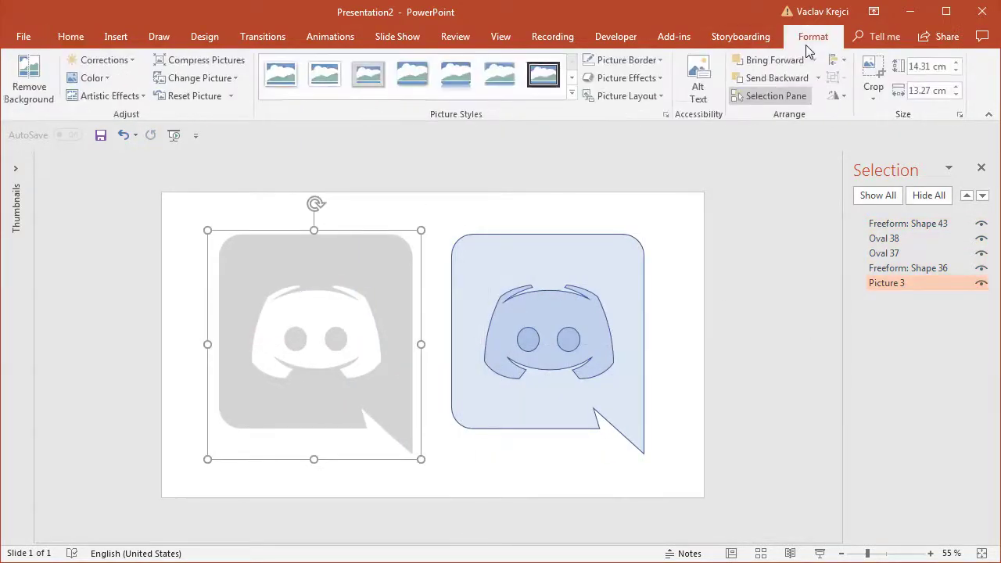
{"action": "left_click", "coordinate": [187, 97]}
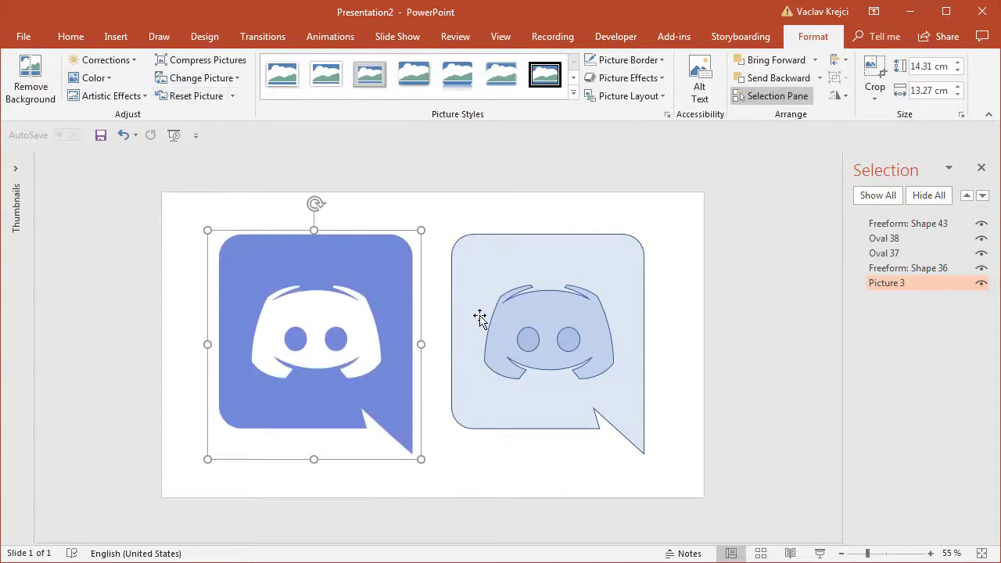
{"action": "left_click", "coordinate": [507, 253]}
{"action": "left_click_drag", "start_coordinate": [921, 227], "coordinate": [926, 275]}
{"action": "left_click", "coordinate": [529, 338], "text": "shift"}
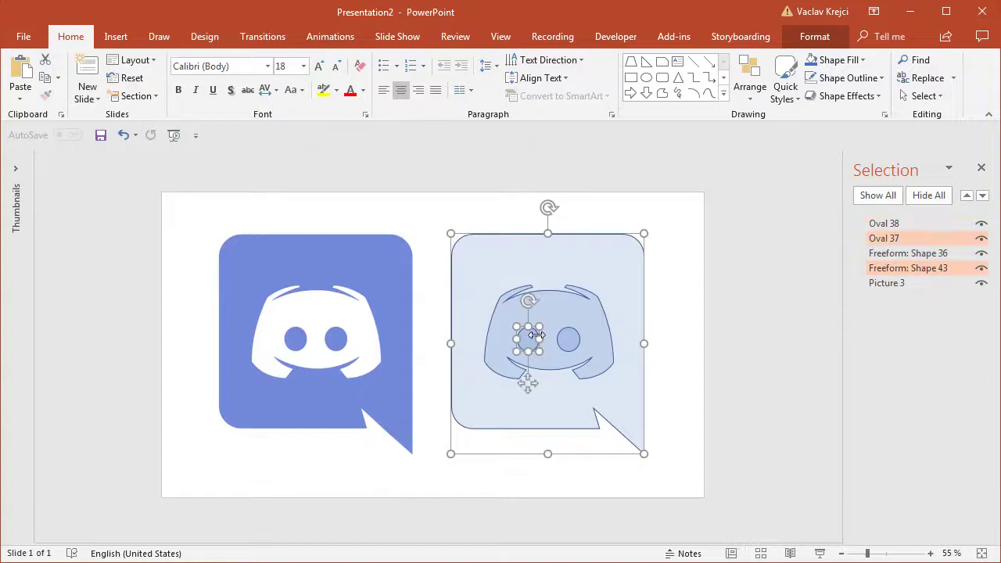
Remove outlines from the bubble and eyes and fill them with the reference logo's blue
{"action": "left_click", "coordinate": [566, 337], "text": "shift"}
{"action": "left_click", "coordinate": [815, 36]}
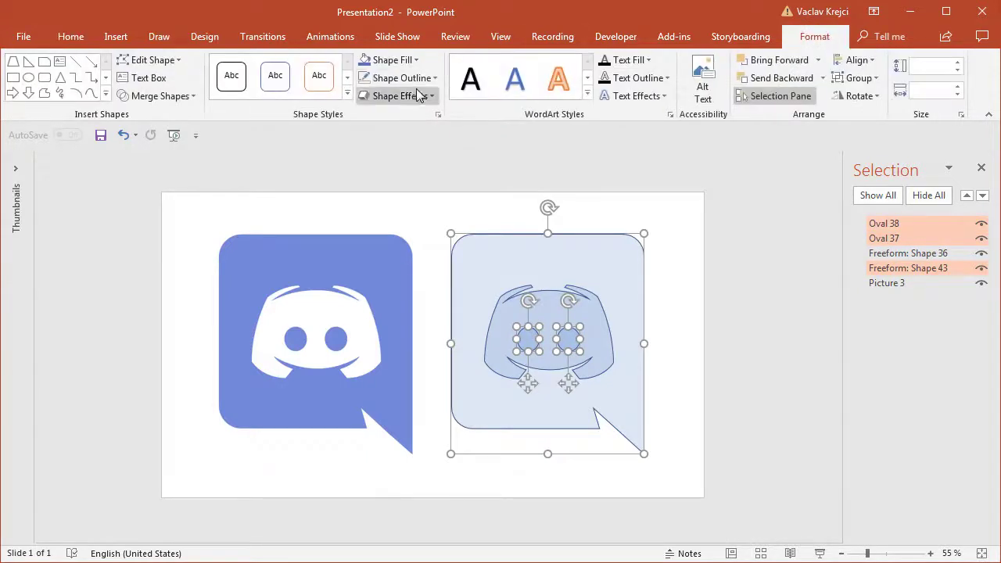
{"action": "left_click", "coordinate": [403, 78]}
{"action": "left_click", "coordinate": [413, 246]}
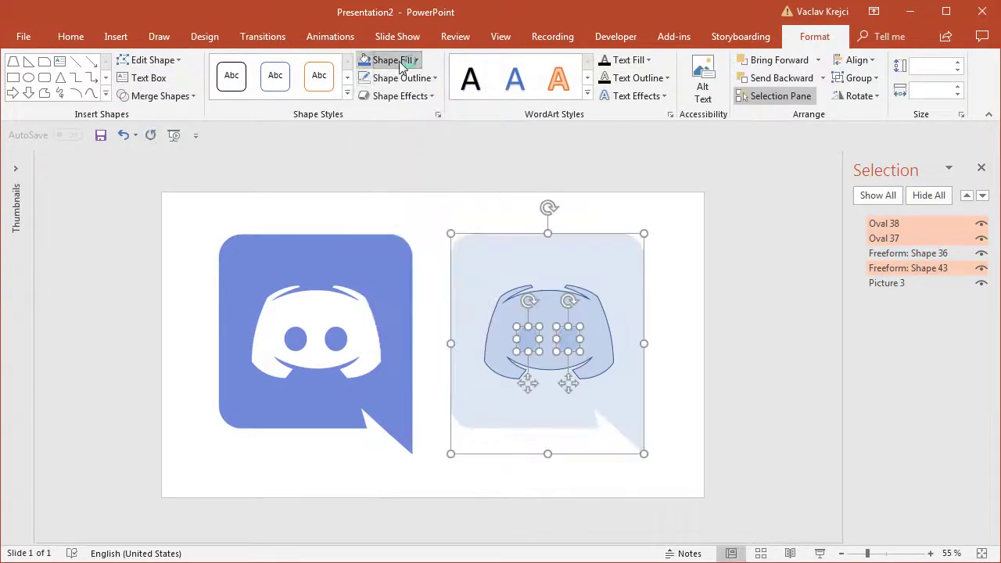
{"action": "left_click", "coordinate": [399, 61]}
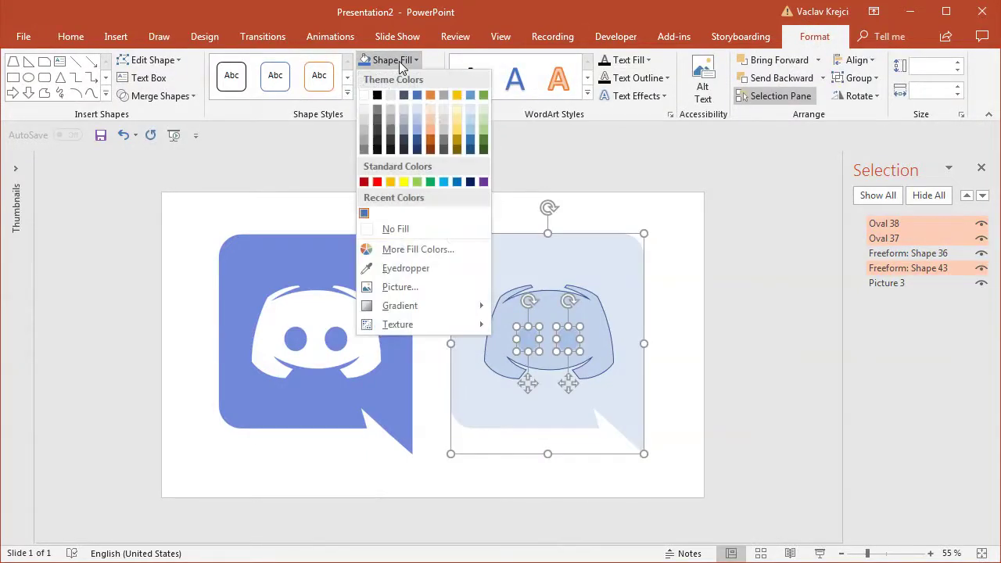
{"action": "left_click", "coordinate": [406, 269]}
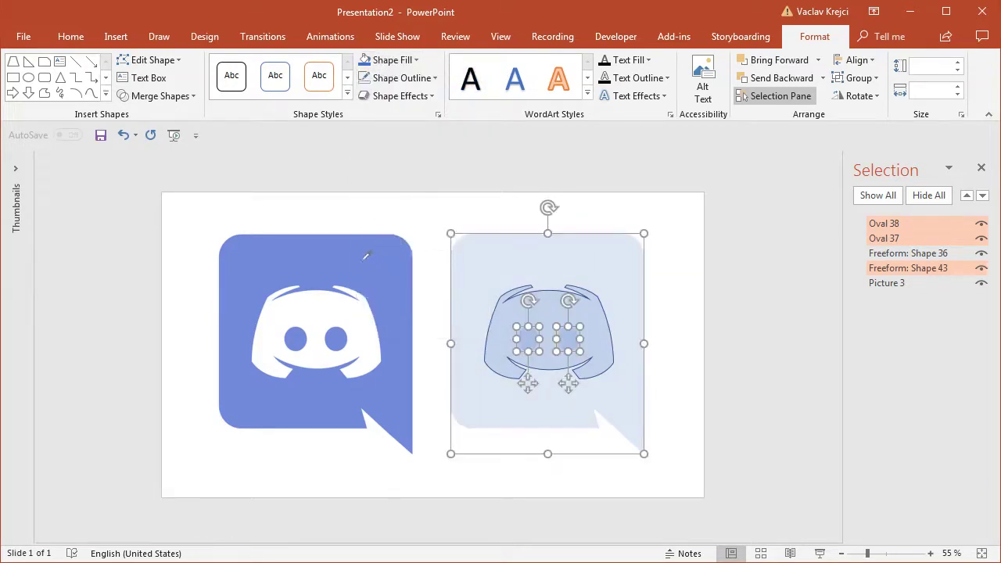
{"action": "left_click", "coordinate": [366, 257]}
Fill the face with the reference's white, remove its outline, and close the Selection Pane
{"action": "left_click", "coordinate": [592, 311]}
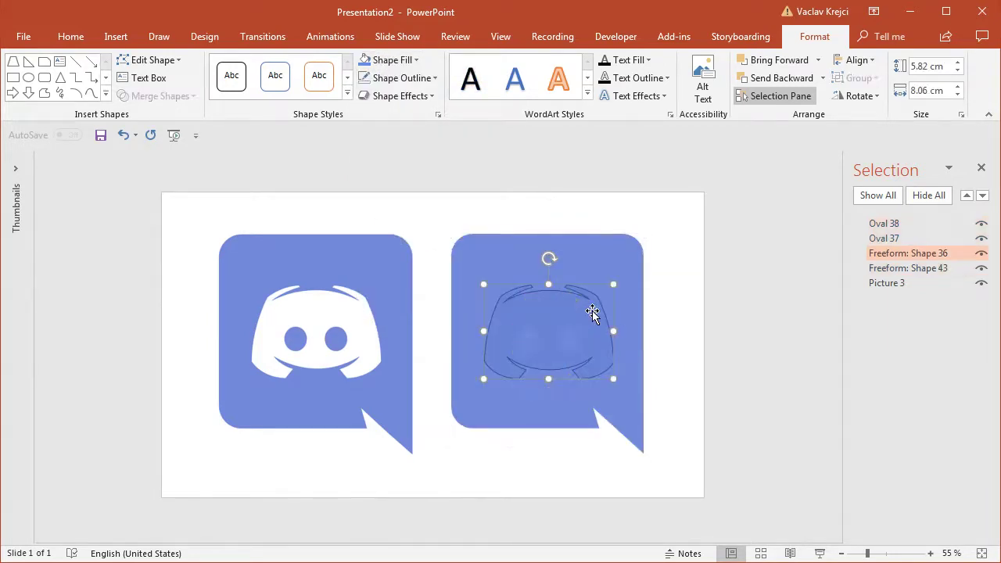
{"action": "left_click", "coordinate": [414, 69]}
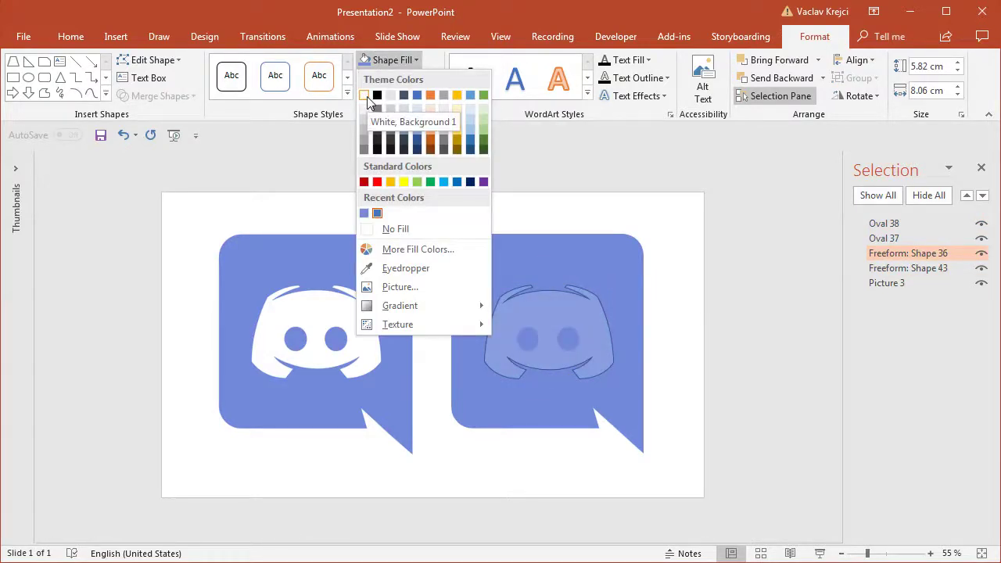
{"action": "left_click", "coordinate": [403, 268]}
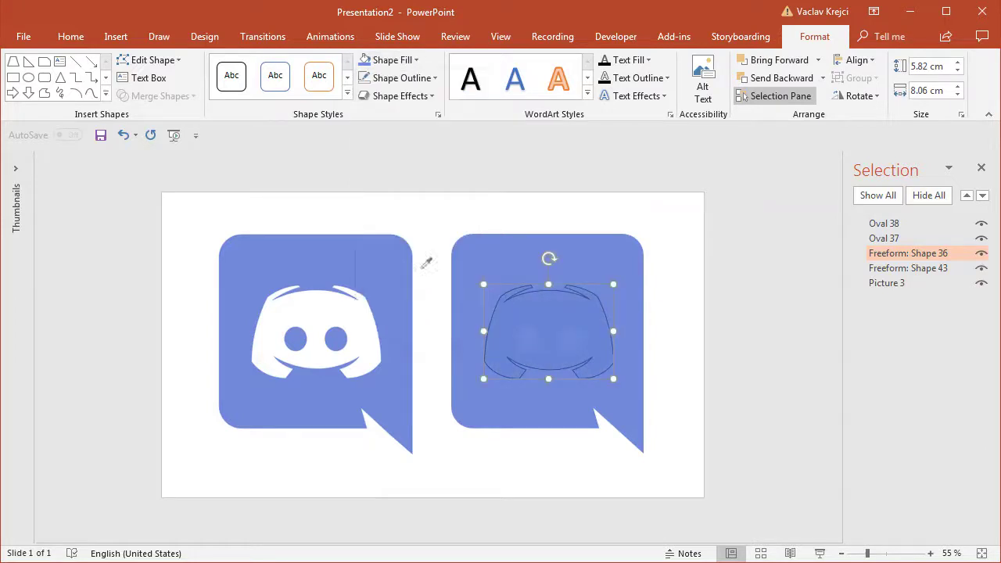
{"action": "left_click", "coordinate": [331, 311]}
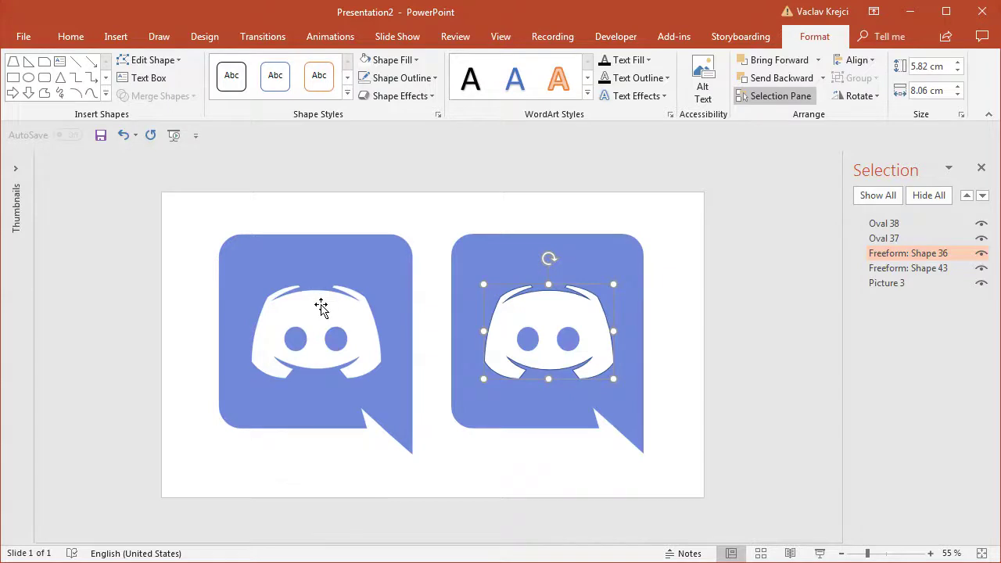
{"action": "left_click", "coordinate": [403, 79]}
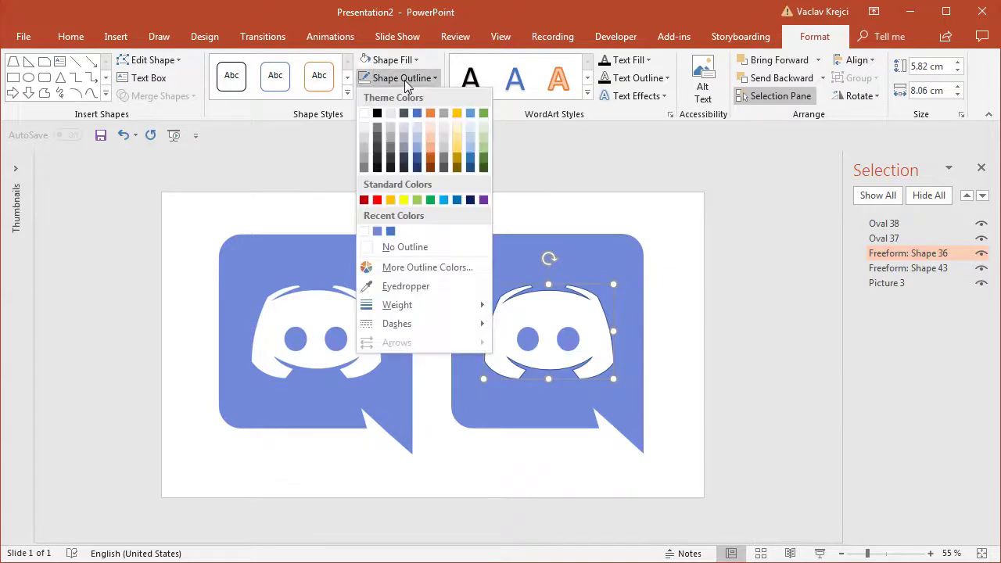
{"action": "left_click", "coordinate": [414, 249]}
{"action": "left_click", "coordinate": [658, 330]}
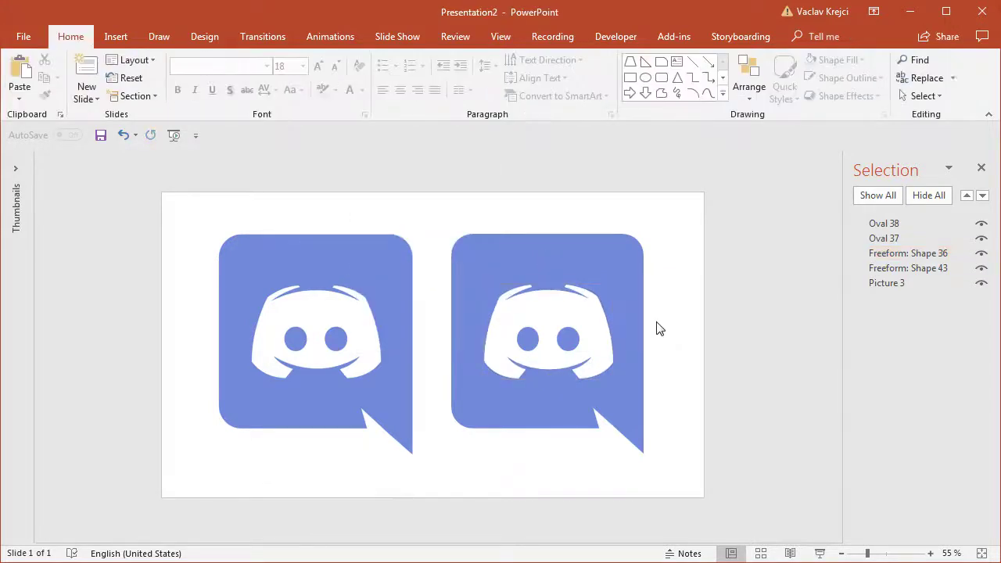
{"action": "left_click", "coordinate": [982, 171]}
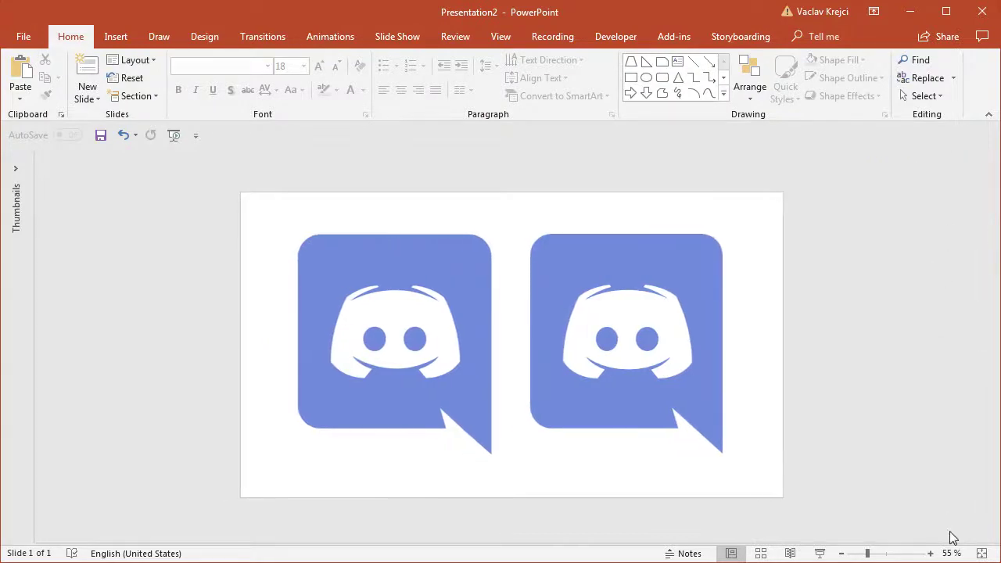
{"action": "left_click", "coordinate": [931, 554]}
{"action": "left_click", "coordinate": [930, 554]}
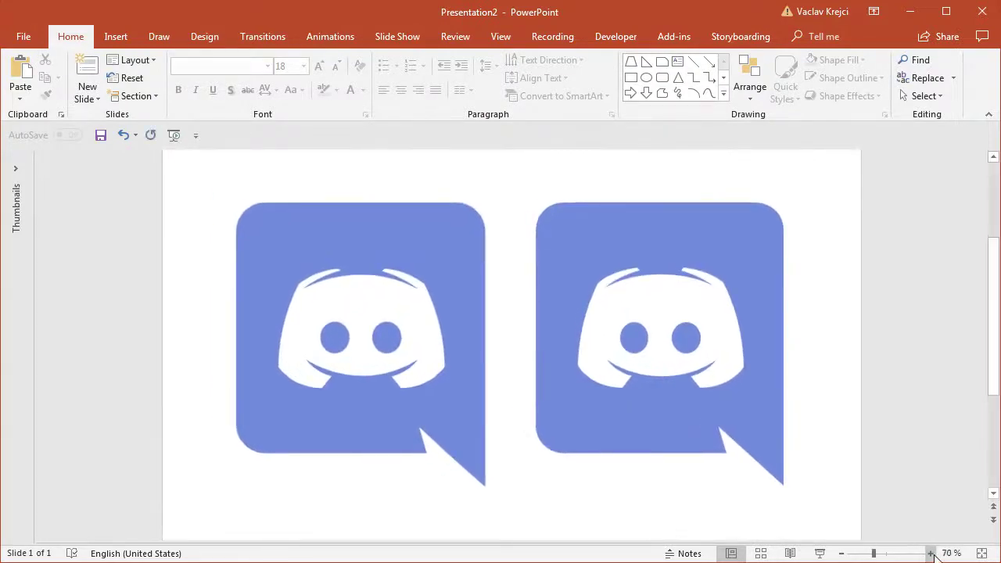